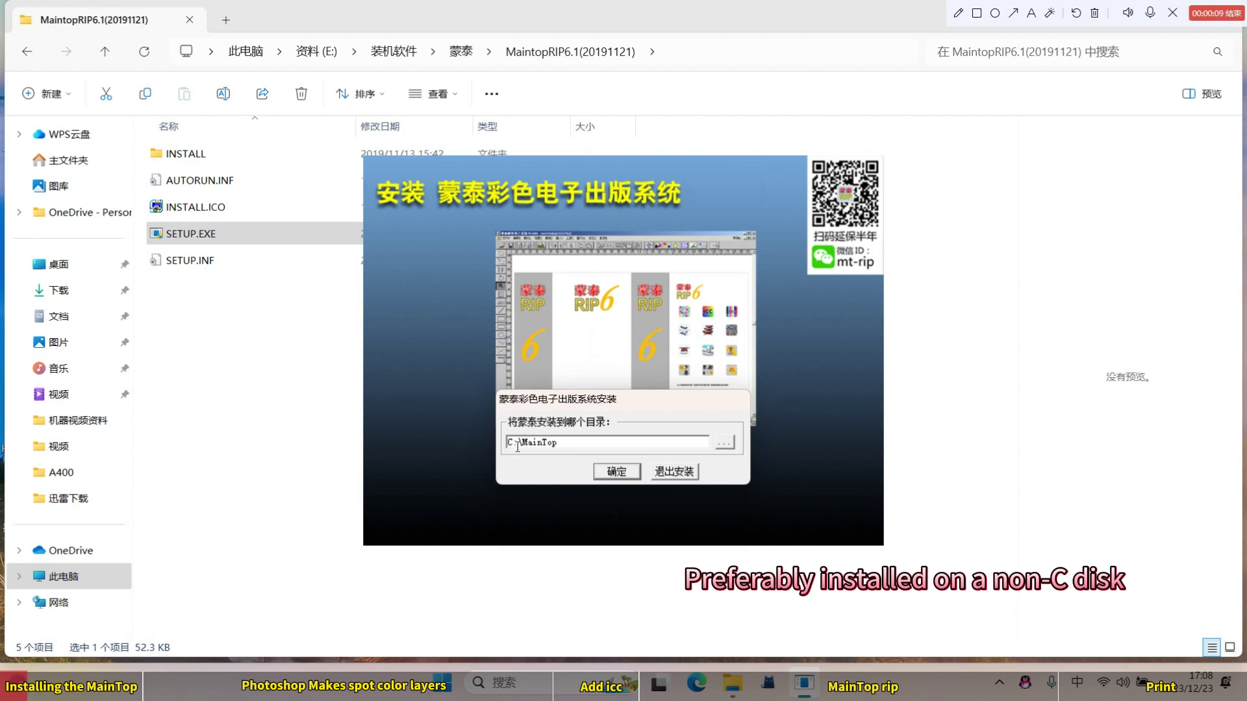
Install MainTop to C:\MainTop, finish with the option to read the Readme and restart manually, and close the Readme
left_click(617, 472)
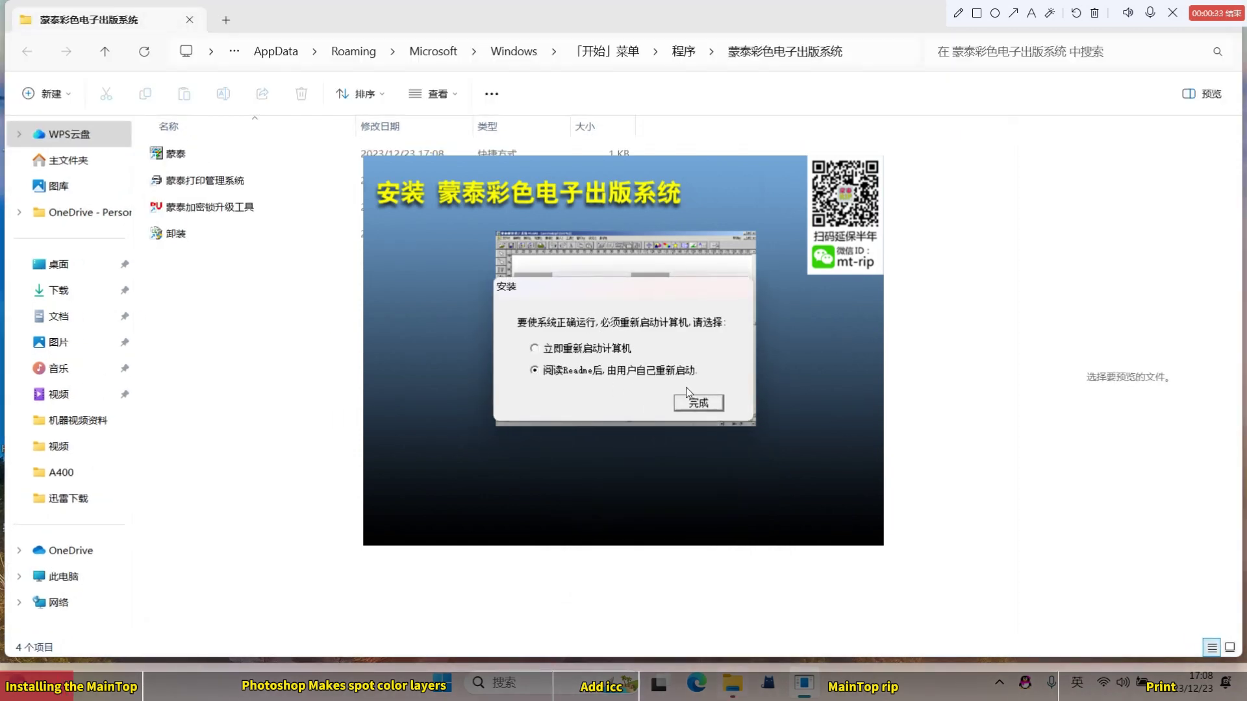
left_click(689, 406)
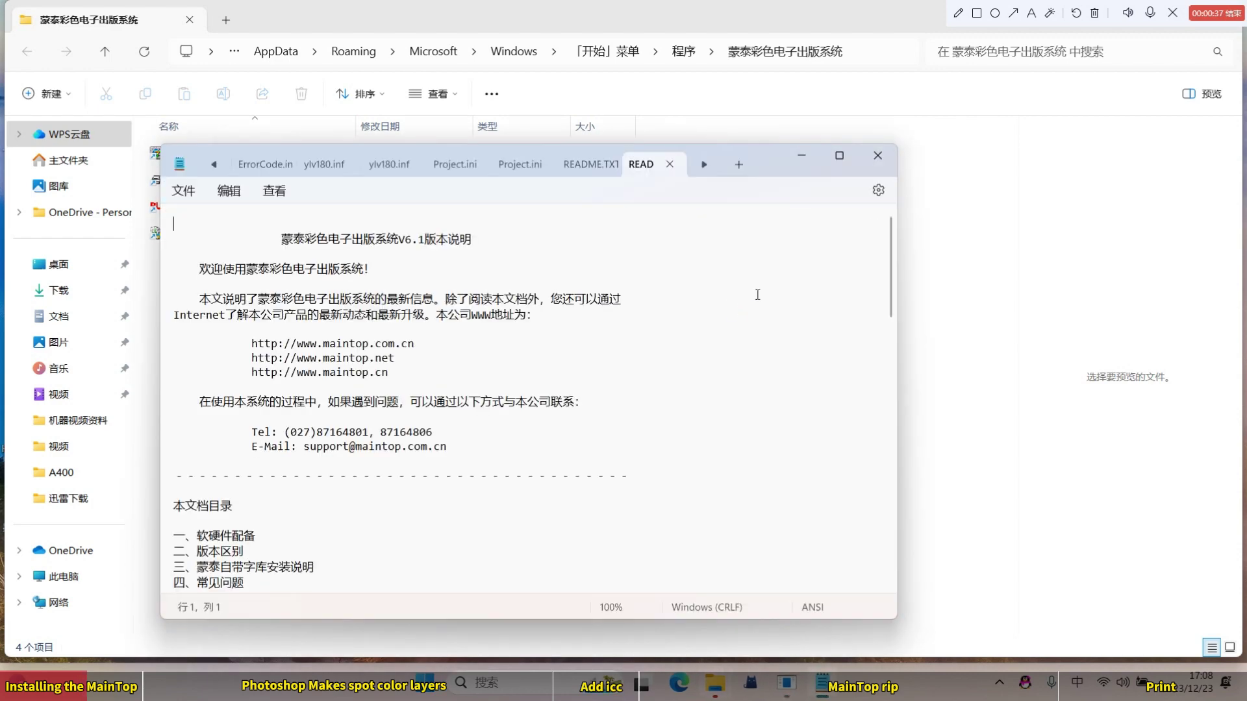
left_click(877, 157)
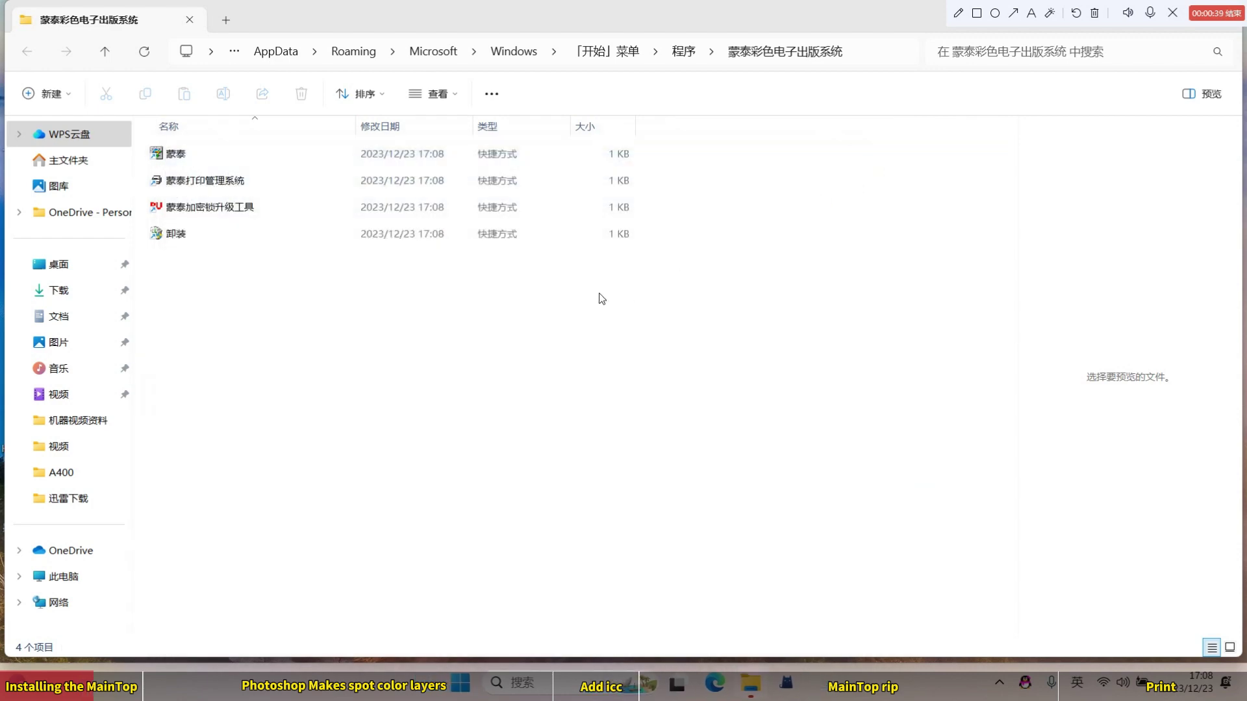
Move the 蒙泰 shortcut from the MainTop program folder onto the desktop and close the open folder windows
left_click(245, 158)
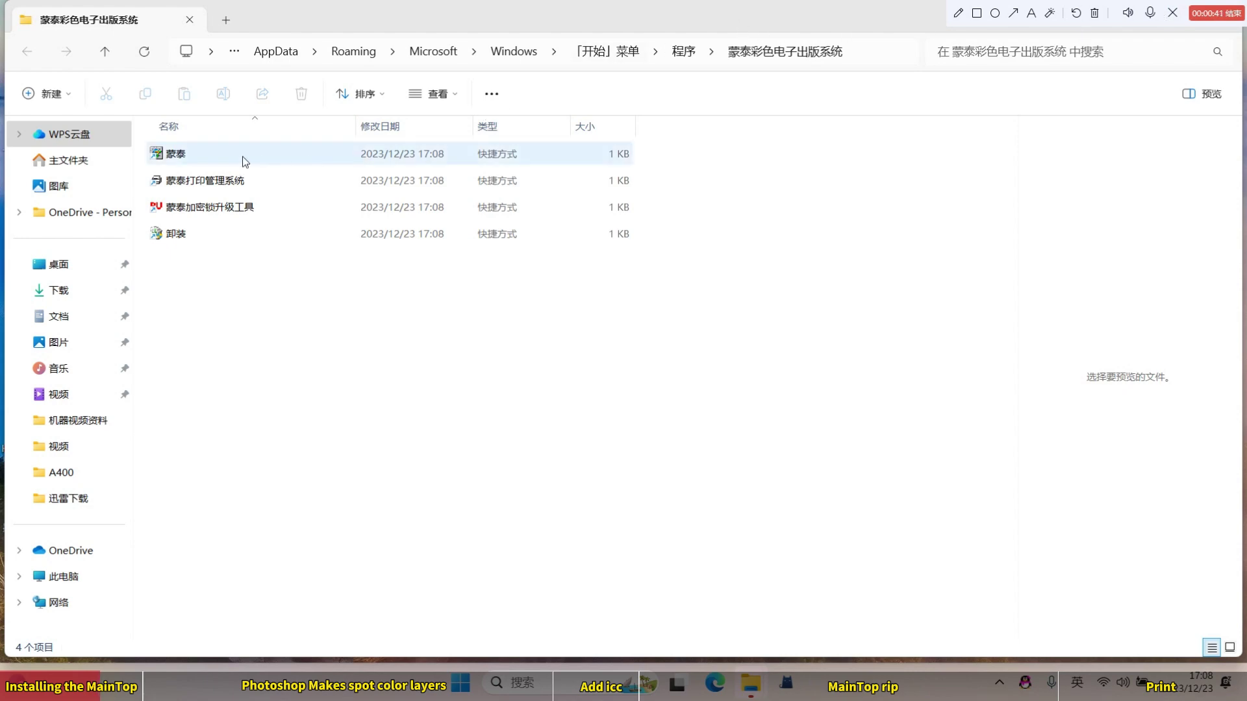
left_click_drag(515, 22, 529, 233)
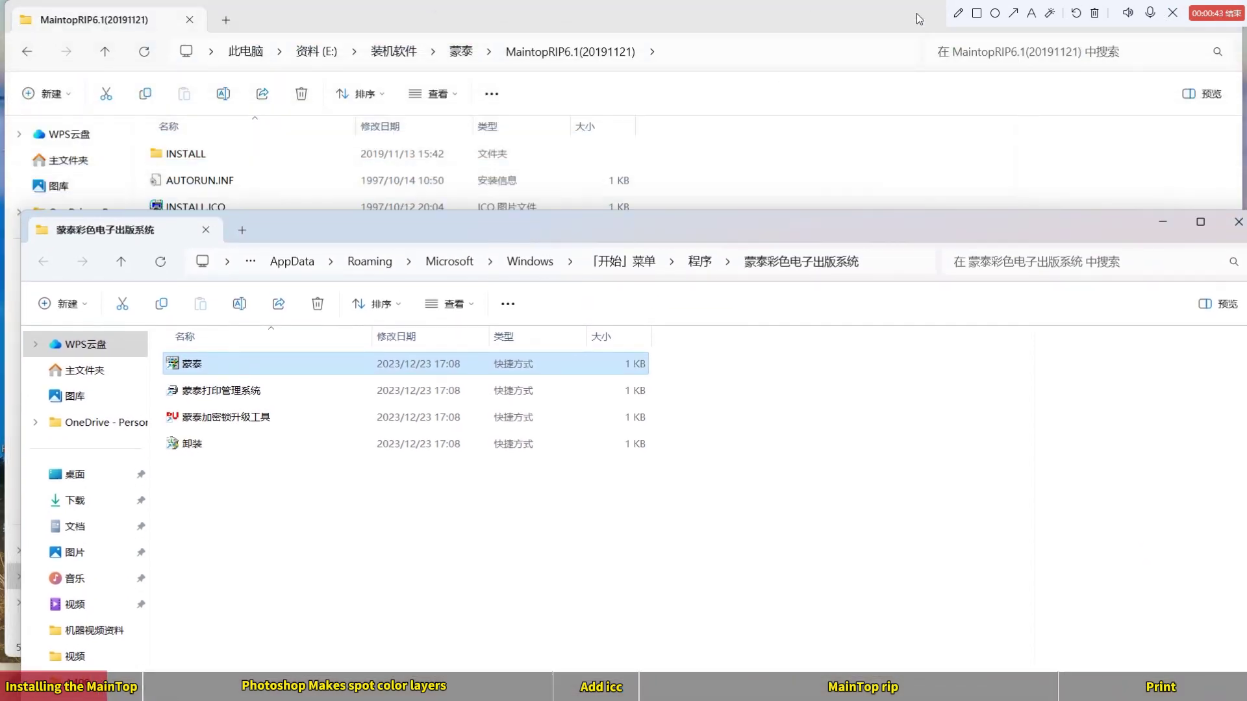
left_click_drag(865, 14, 709, 106)
left_click(987, 105)
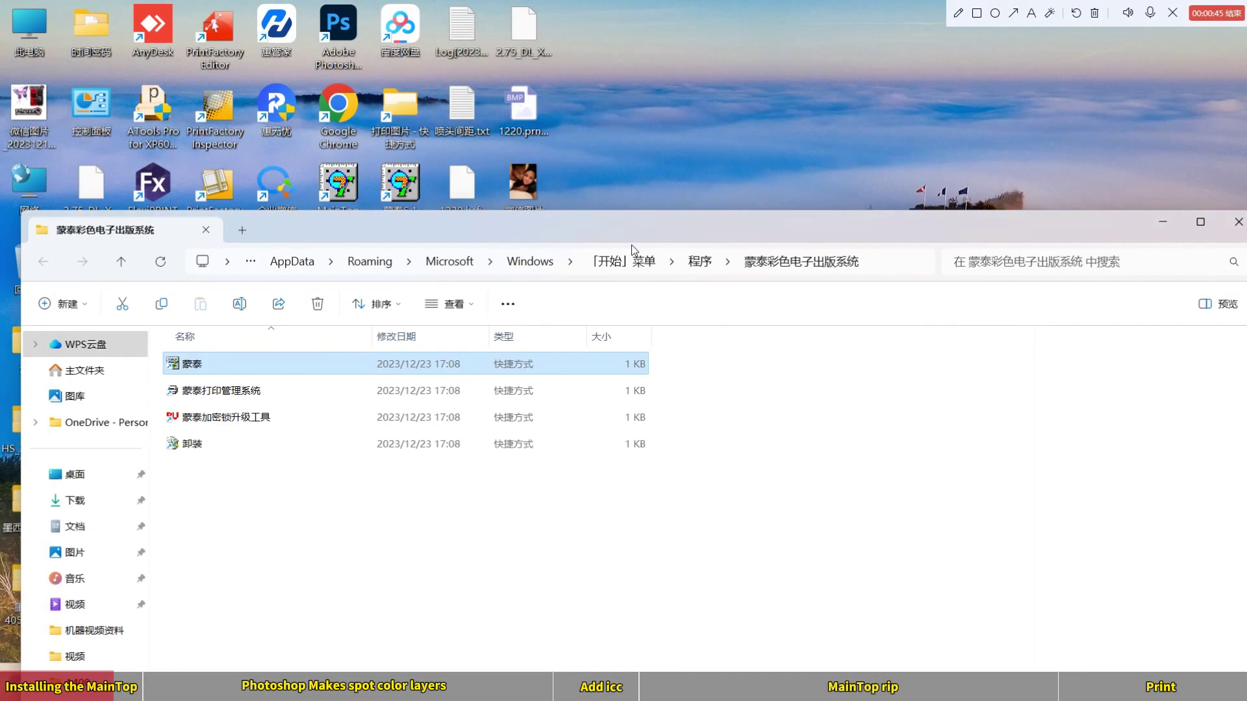
left_click_drag(236, 369, 715, 97)
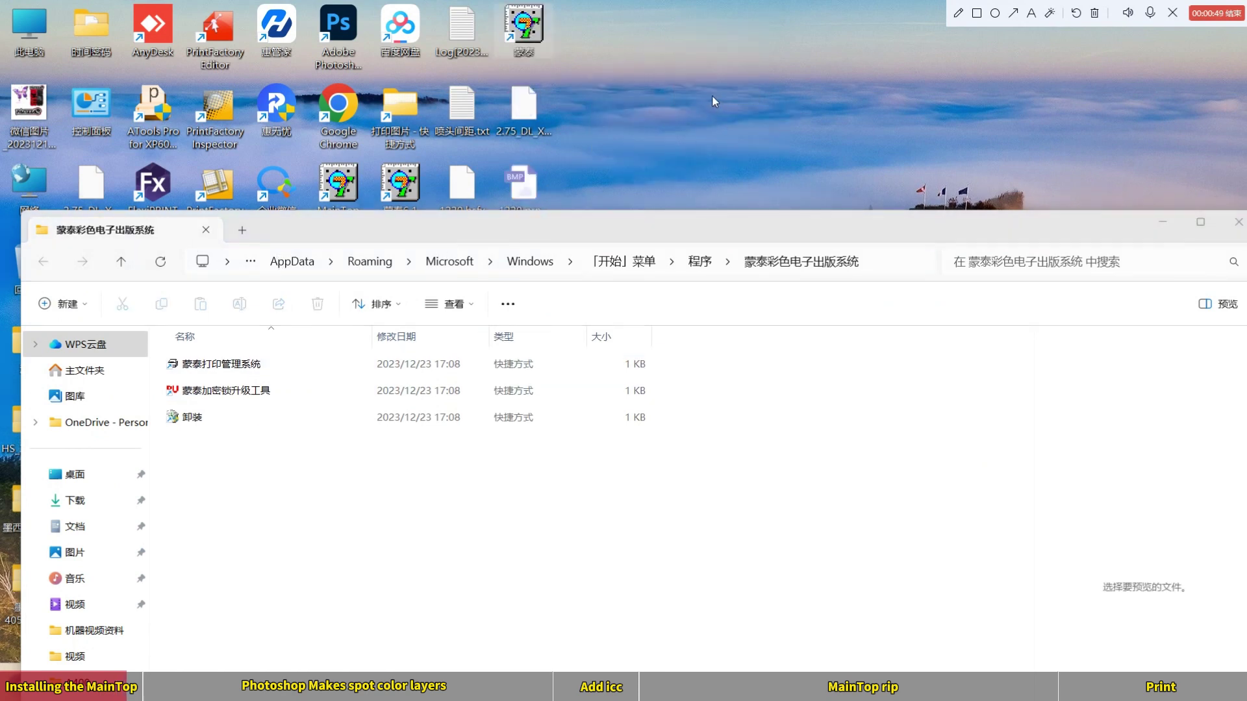
left_click(1238, 222)
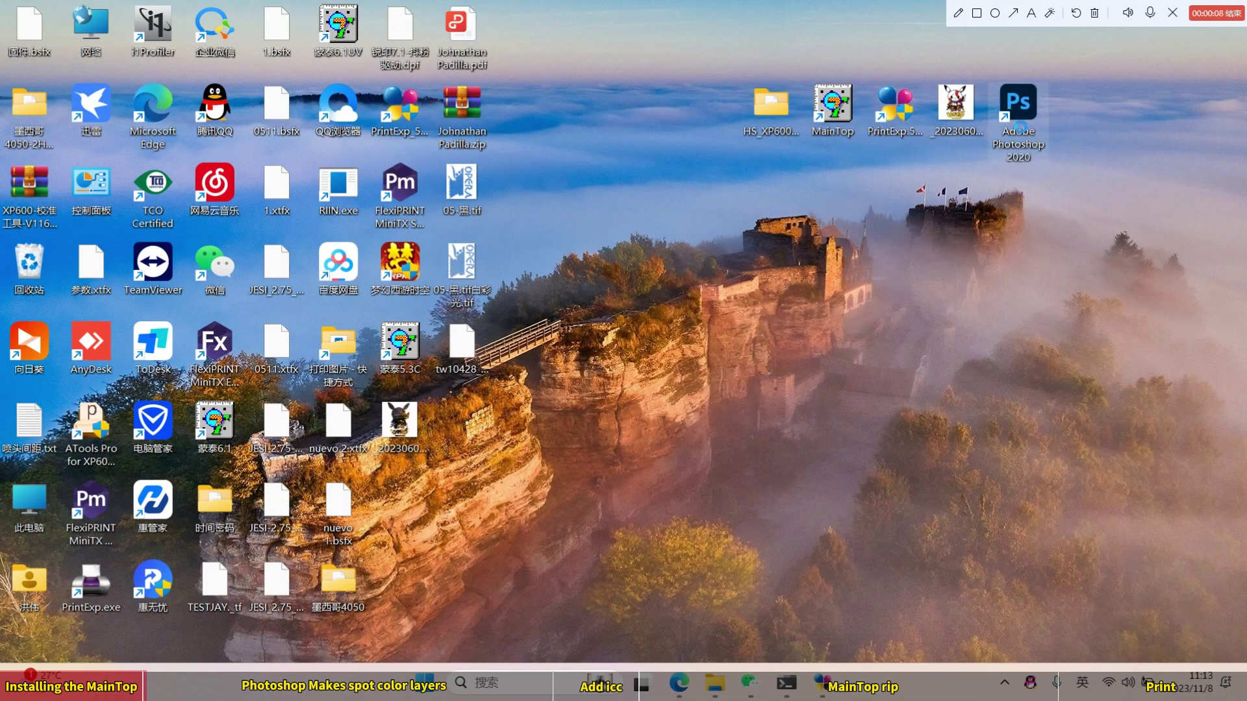
double_click(1018, 116)
double_click(955, 130)
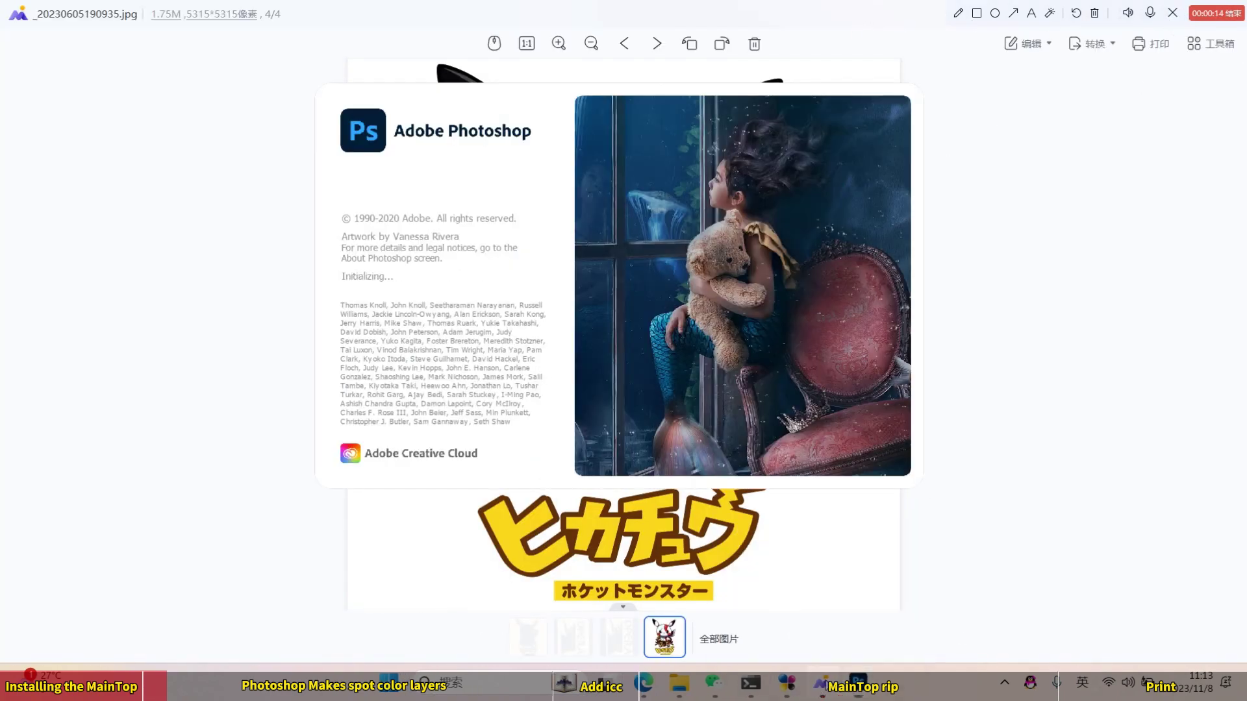
right_click(822, 682)
left_click(824, 645)
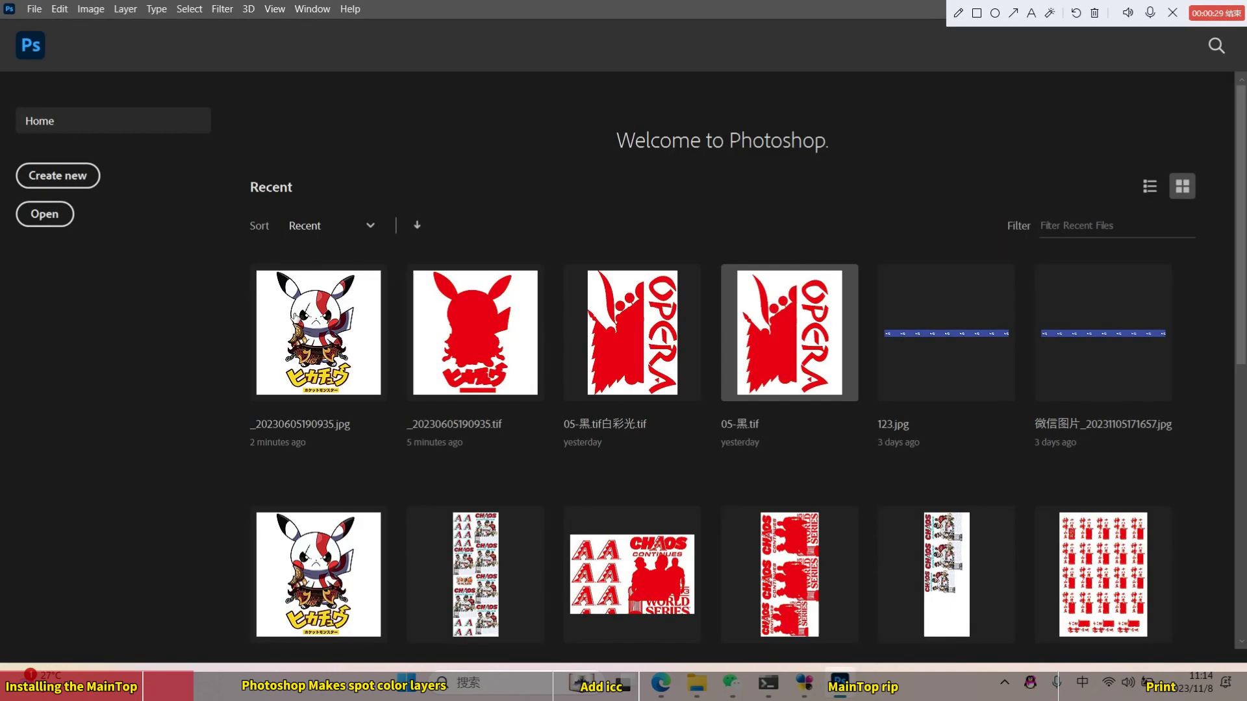
Open _20230605190935.jpg from the desktop in Photoshop
left_click(45, 214)
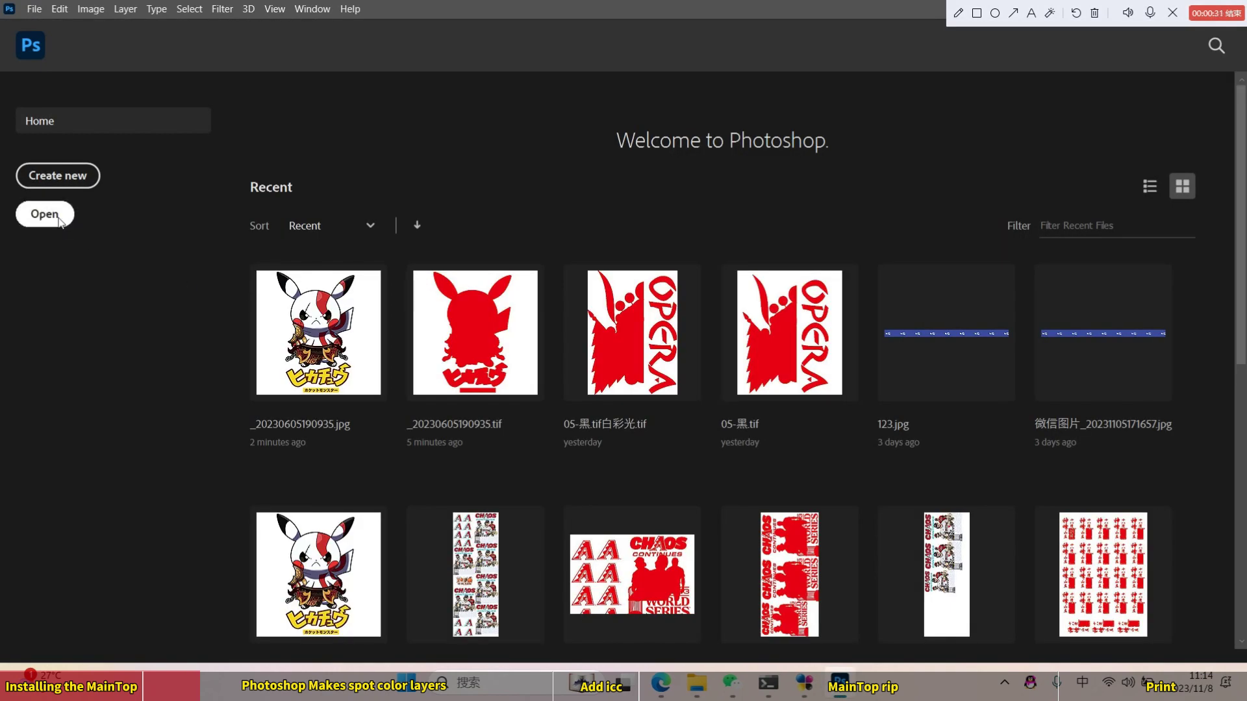
left_click(552, 152)
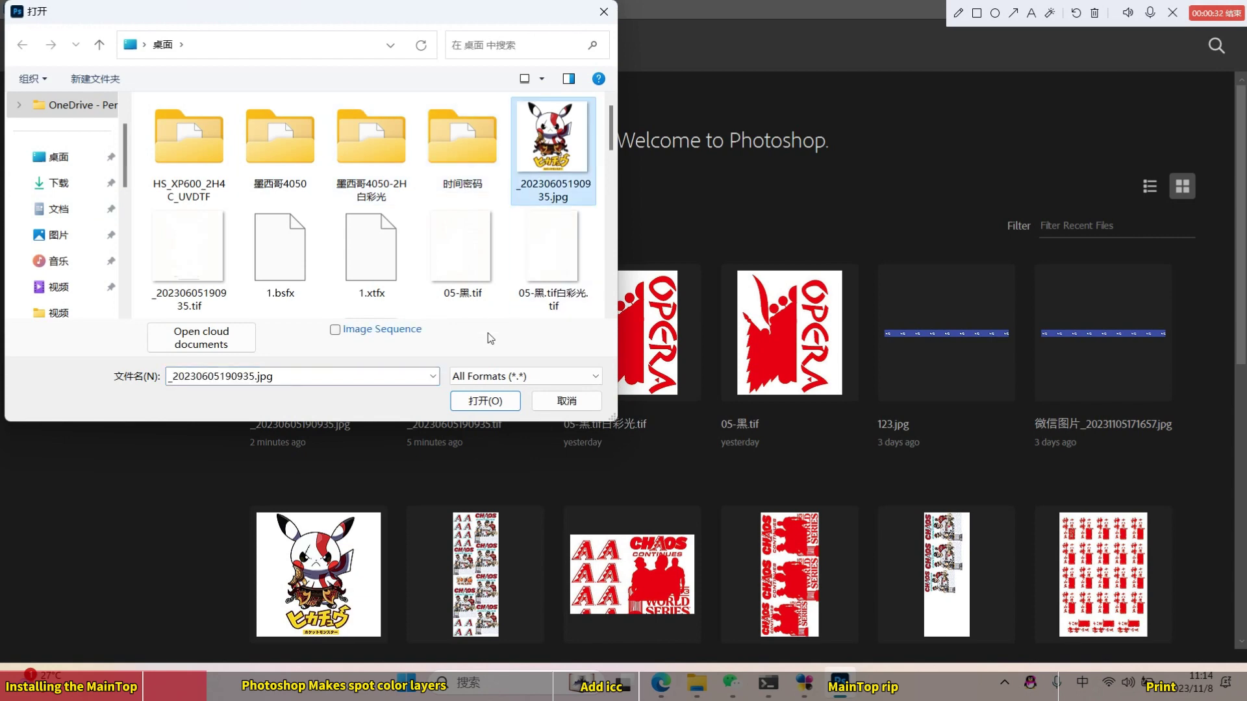
left_click(485, 401)
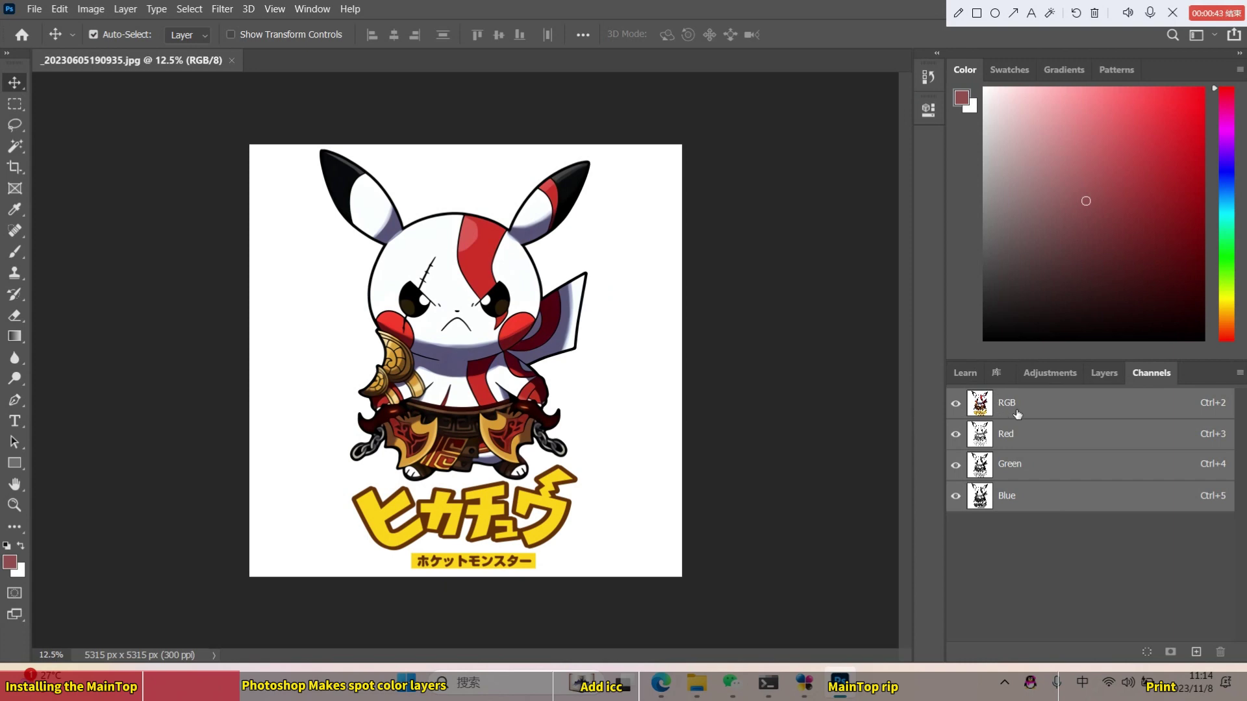
Convert the image's color mode to CMYK
left_click(91, 9)
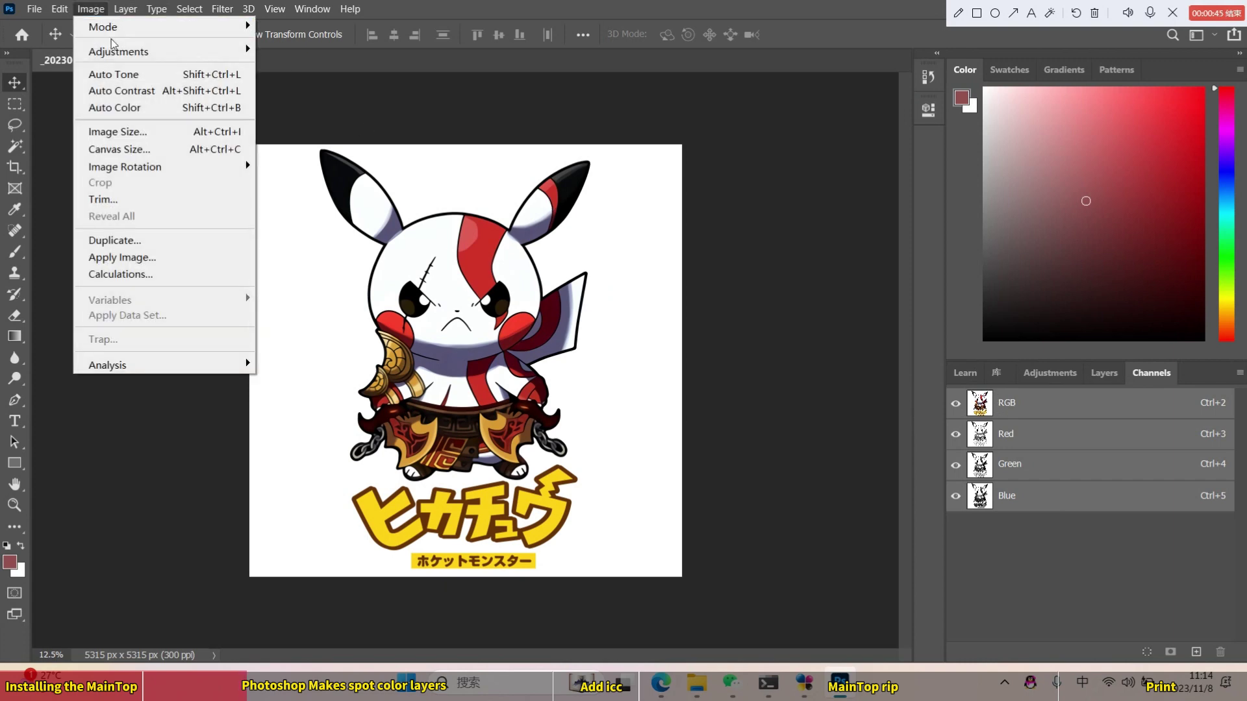
mouse_move(148, 27)
left_click(298, 111)
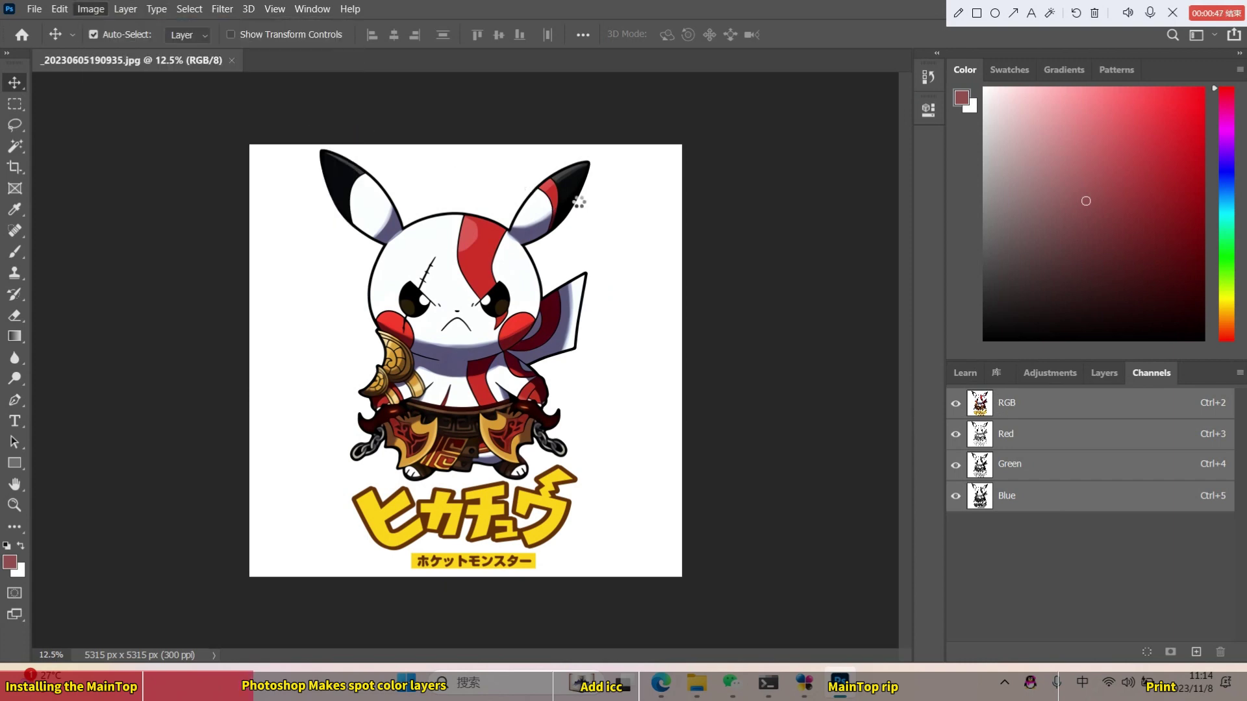
Unlock the Background layer so it becomes an editable layer, keeping the default layer style settings
left_click(1105, 383)
left_click(1112, 383)
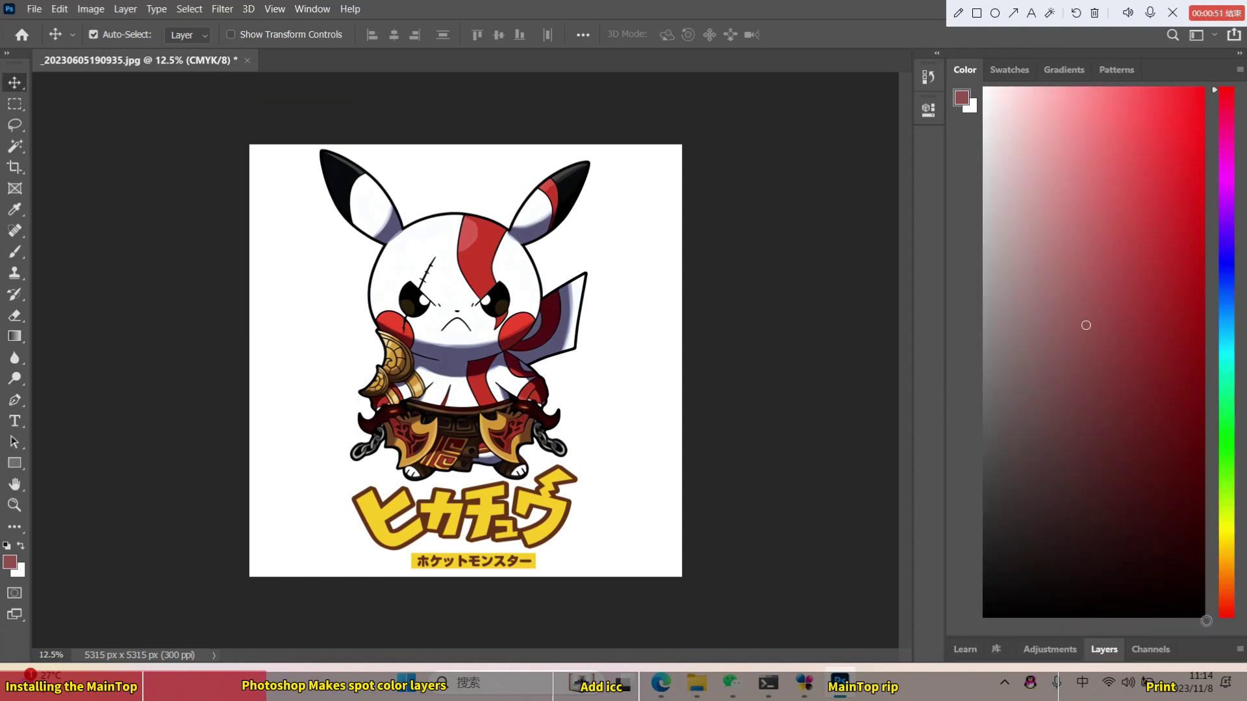
left_click(1201, 652)
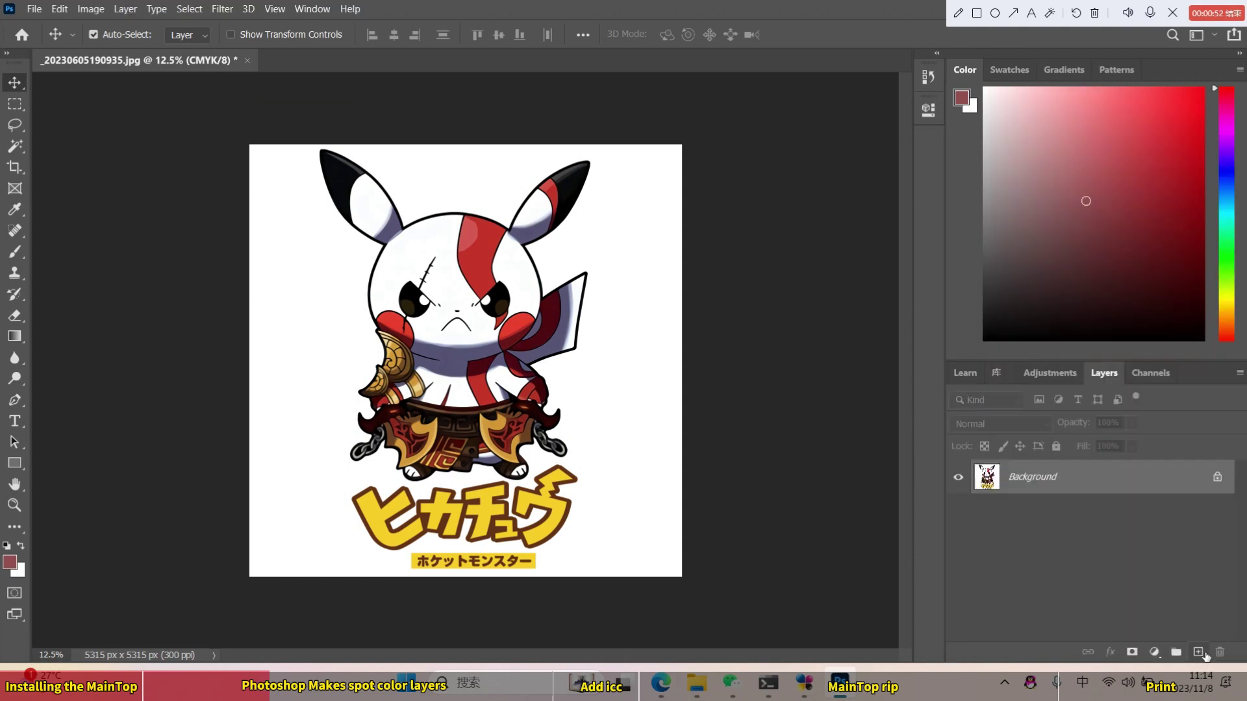
left_click(1217, 478)
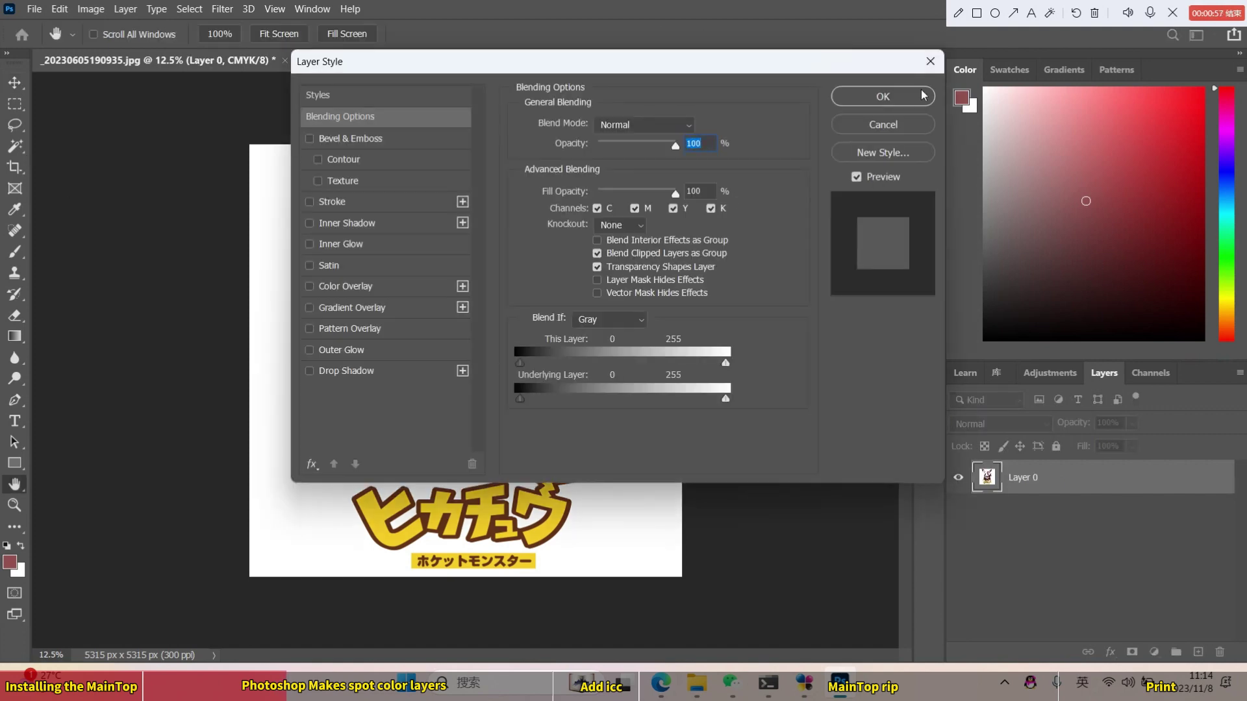
left_click(923, 96)
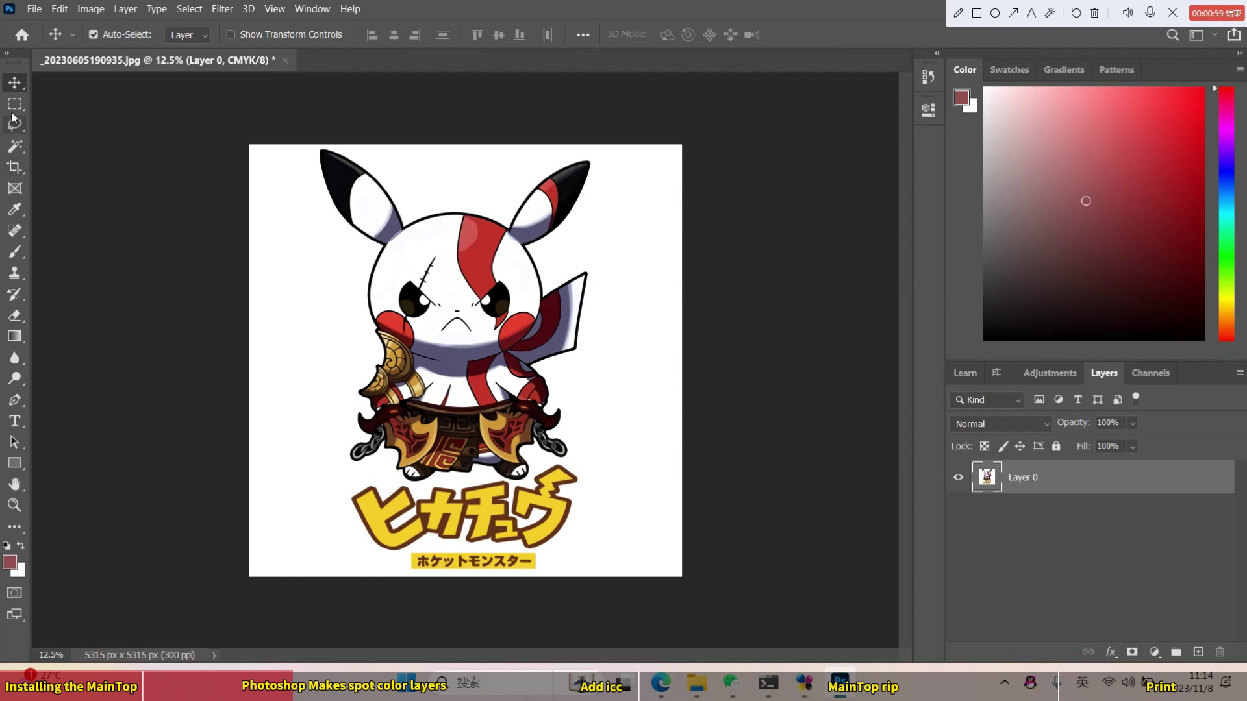
Crop away the blank margins on both sides of the character, leaving the image about 3379 px wide
left_click(14, 106)
left_click(14, 167)
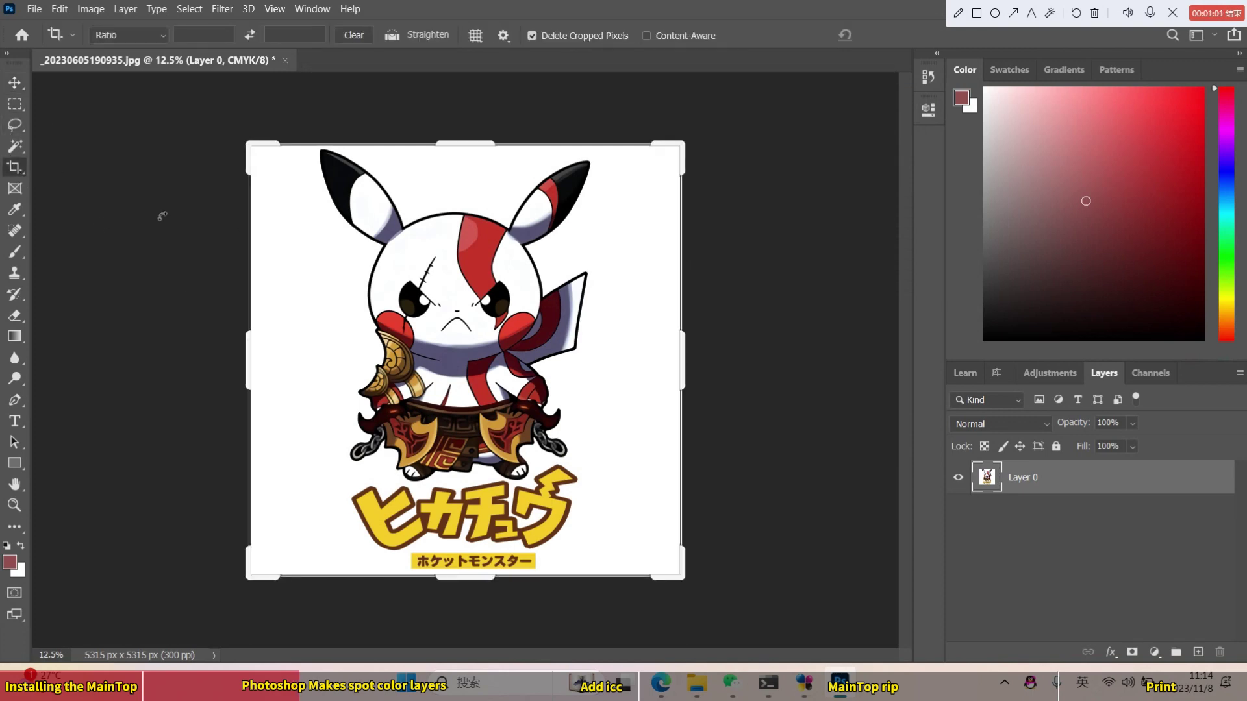
left_click_drag(253, 356, 287, 357)
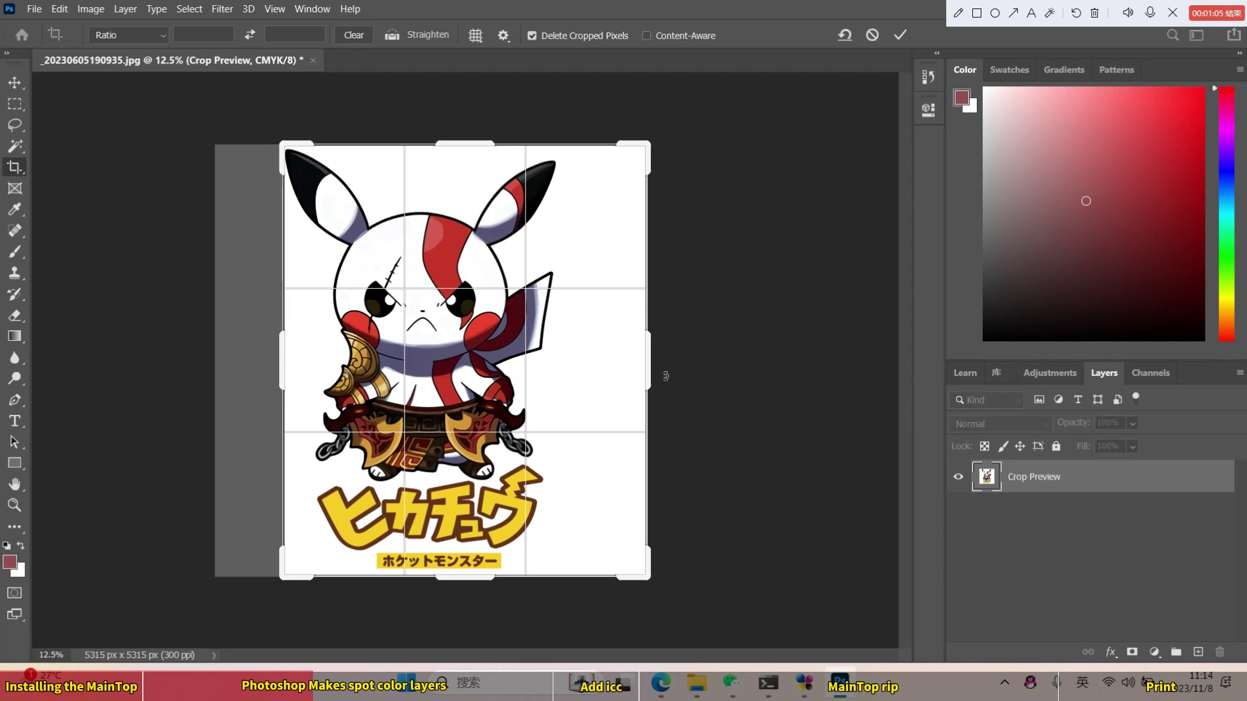
left_click_drag(659, 377, 616, 373)
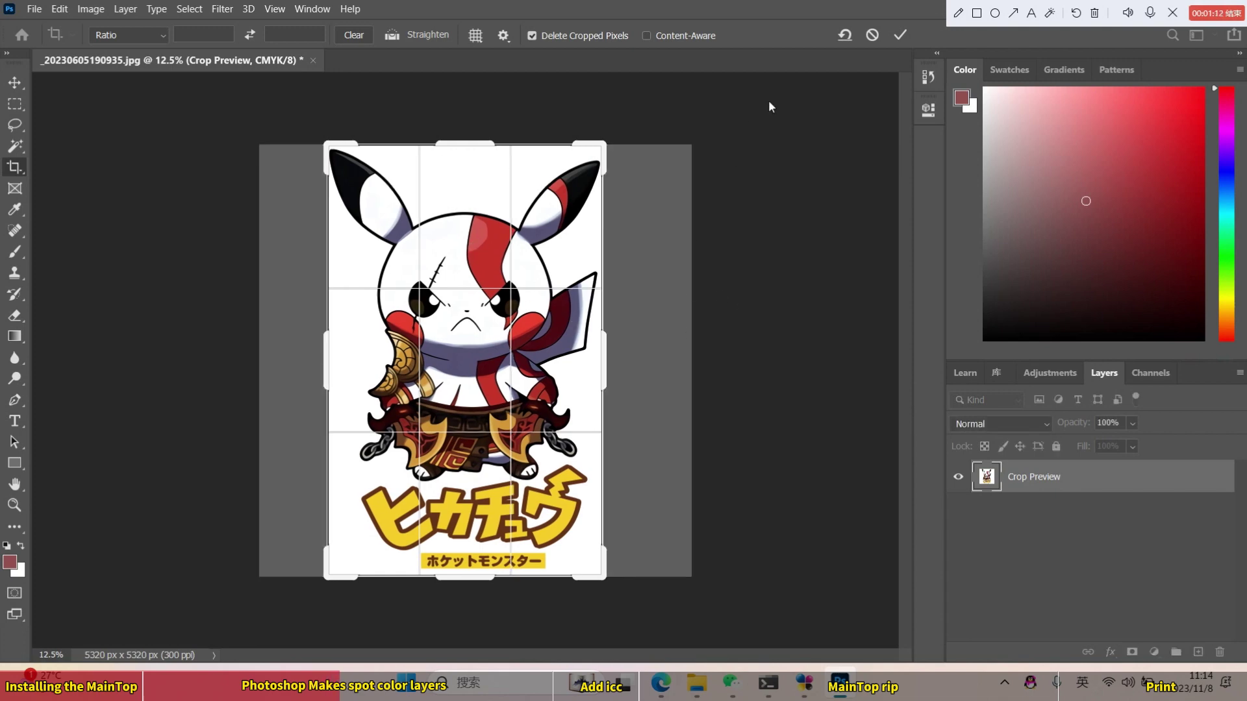
left_click(899, 34)
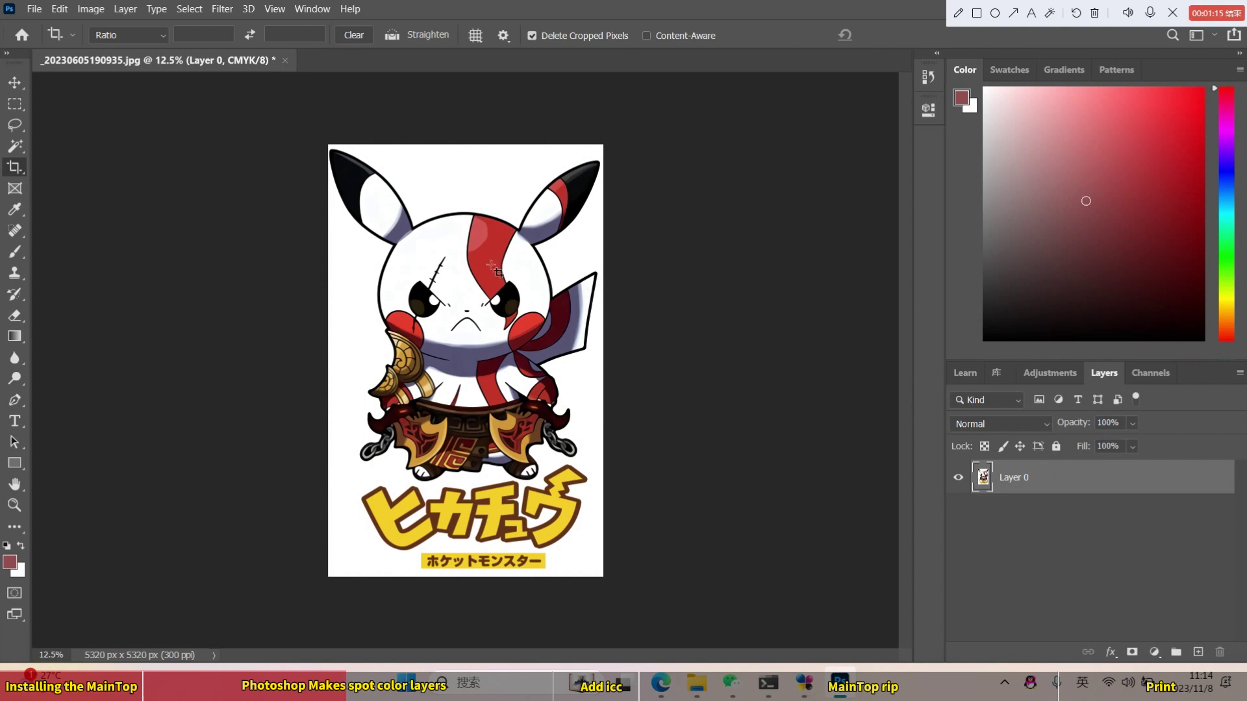
Select the white background around the character and lettering with the Magic Wand tool and delete it
left_click(16, 147)
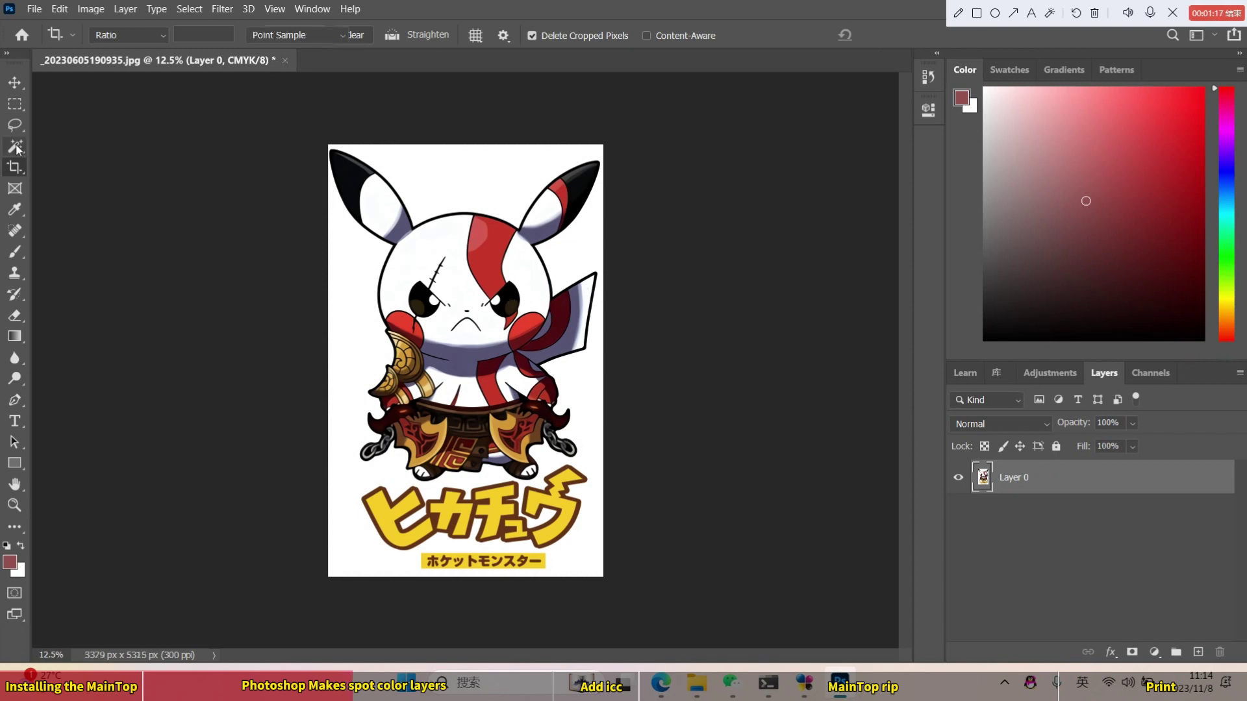
right_click(11, 154)
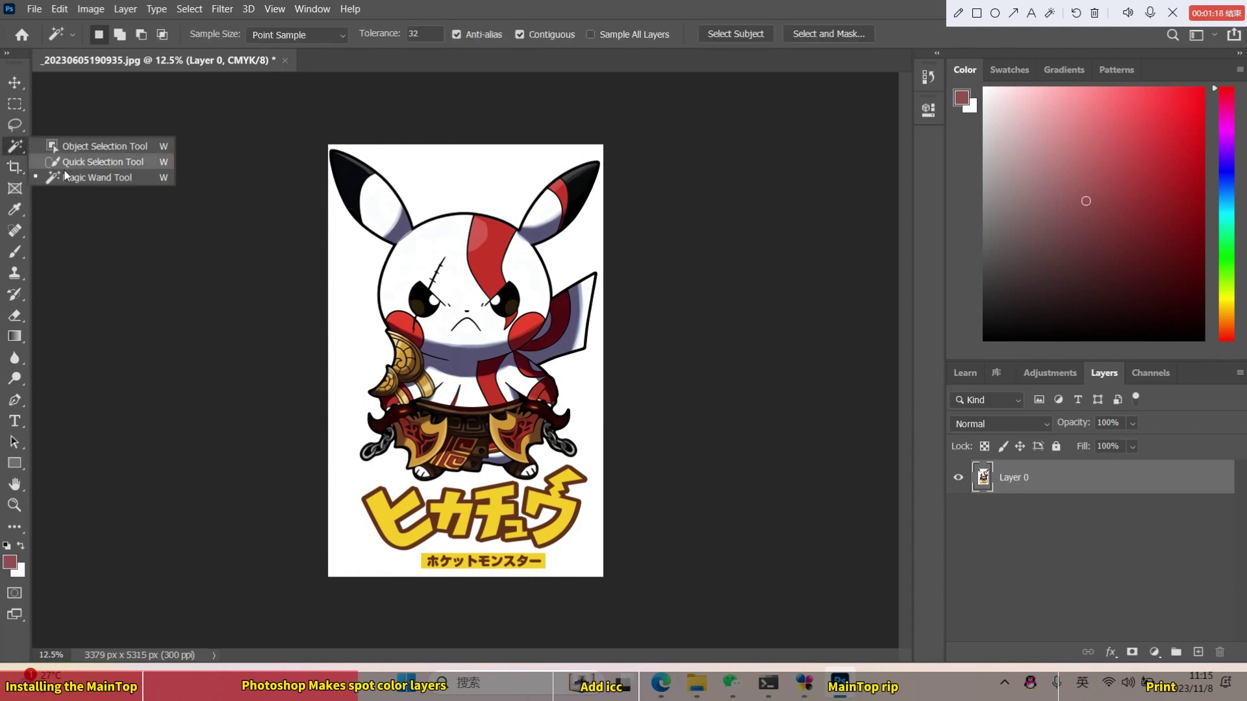
left_click(134, 181)
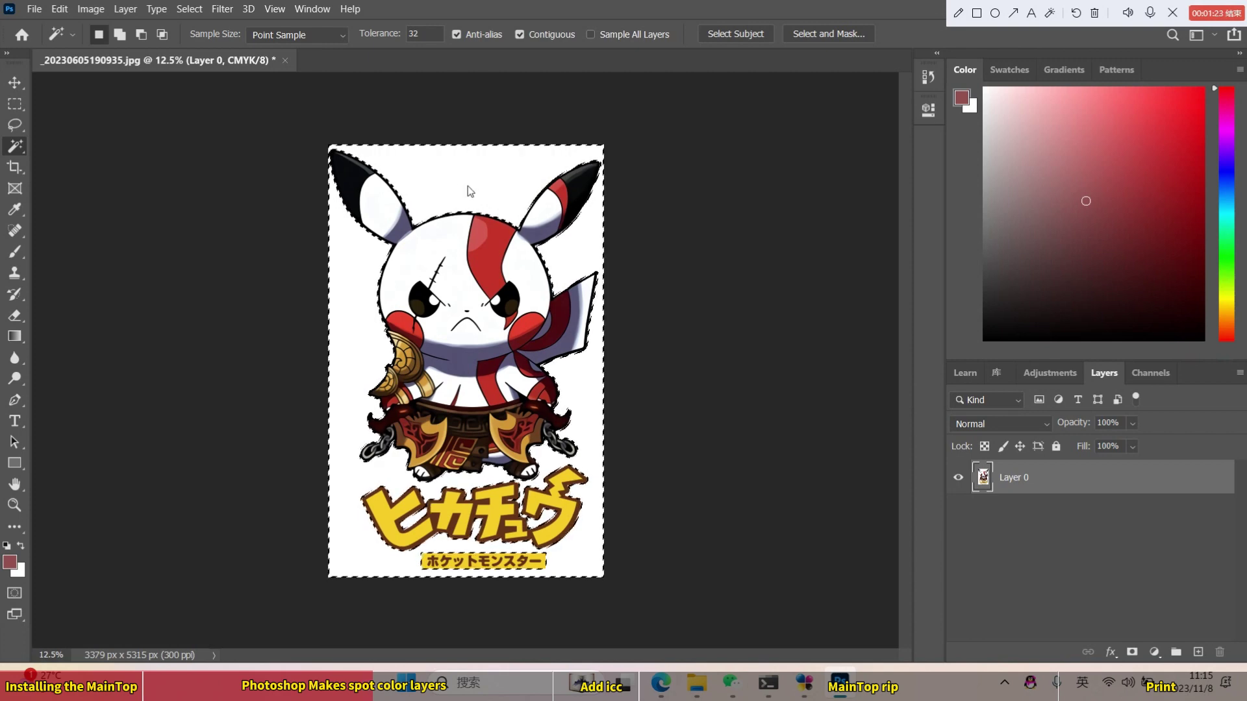
key("Delete")
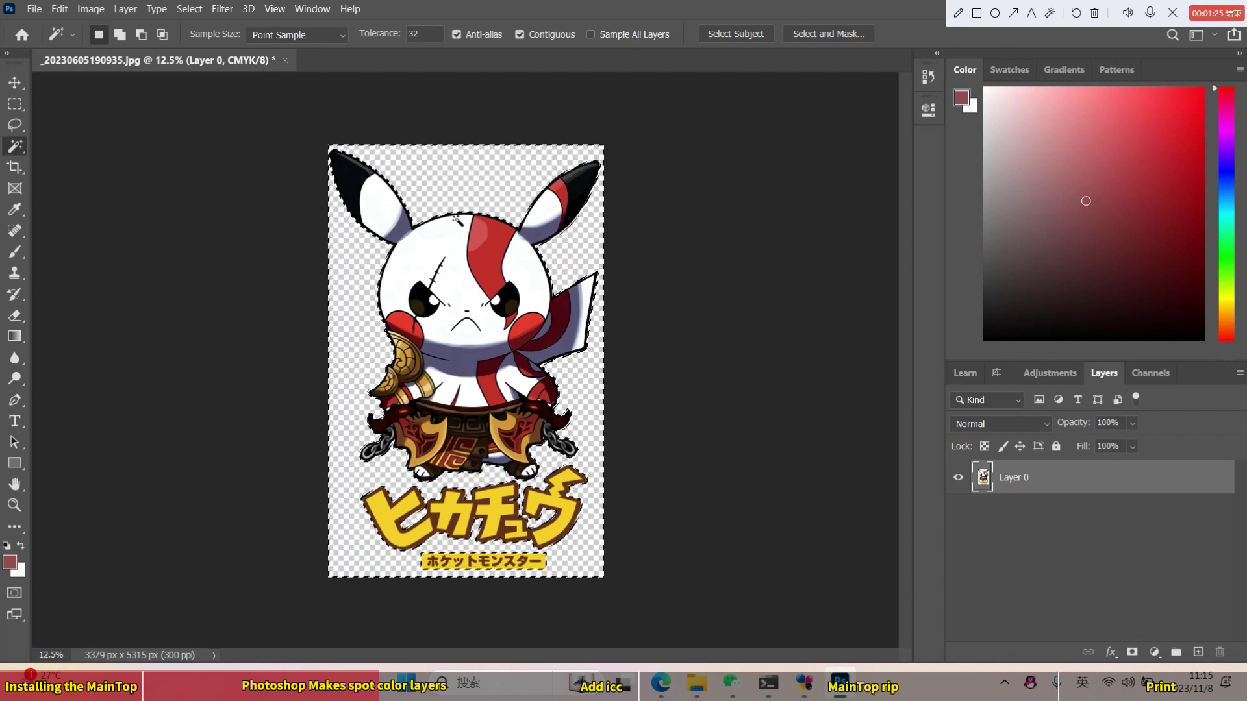
Select the pixels of Layer 0 and create a spot channel from them named W1 with 100% solidity
right_click(982, 478)
left_click(1050, 201)
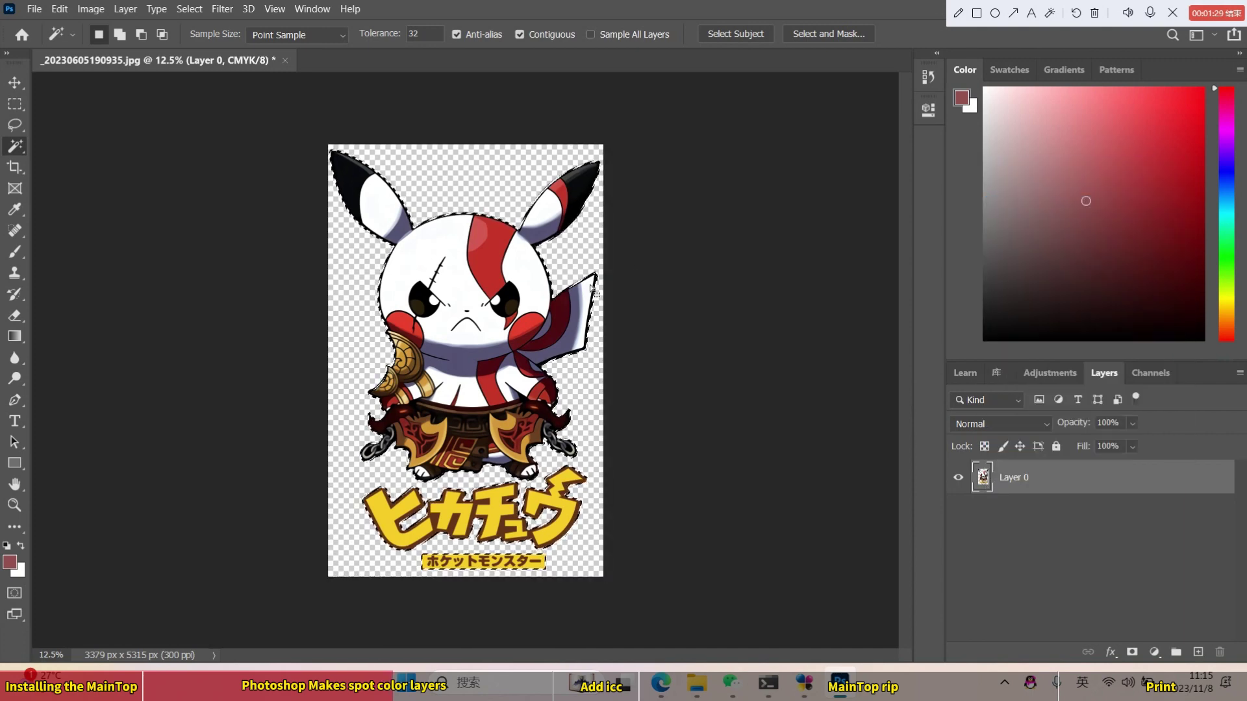
left_click(1151, 374)
left_click(1240, 372)
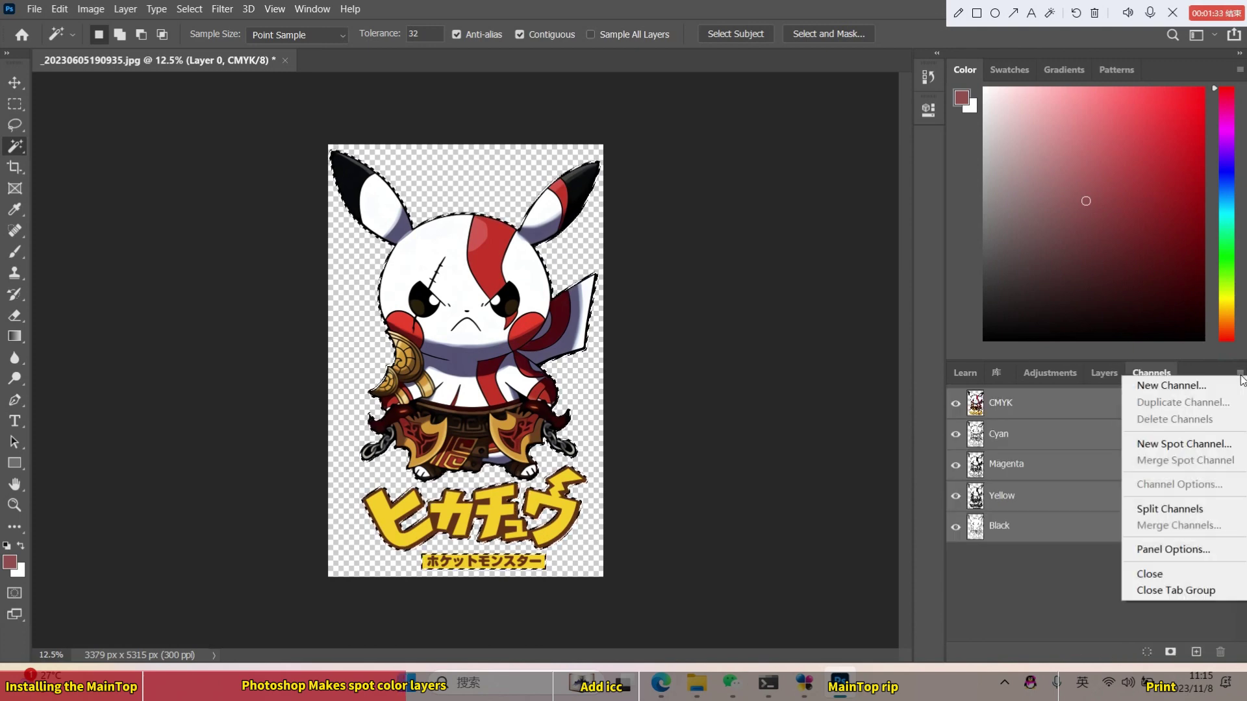
left_click(1183, 444)
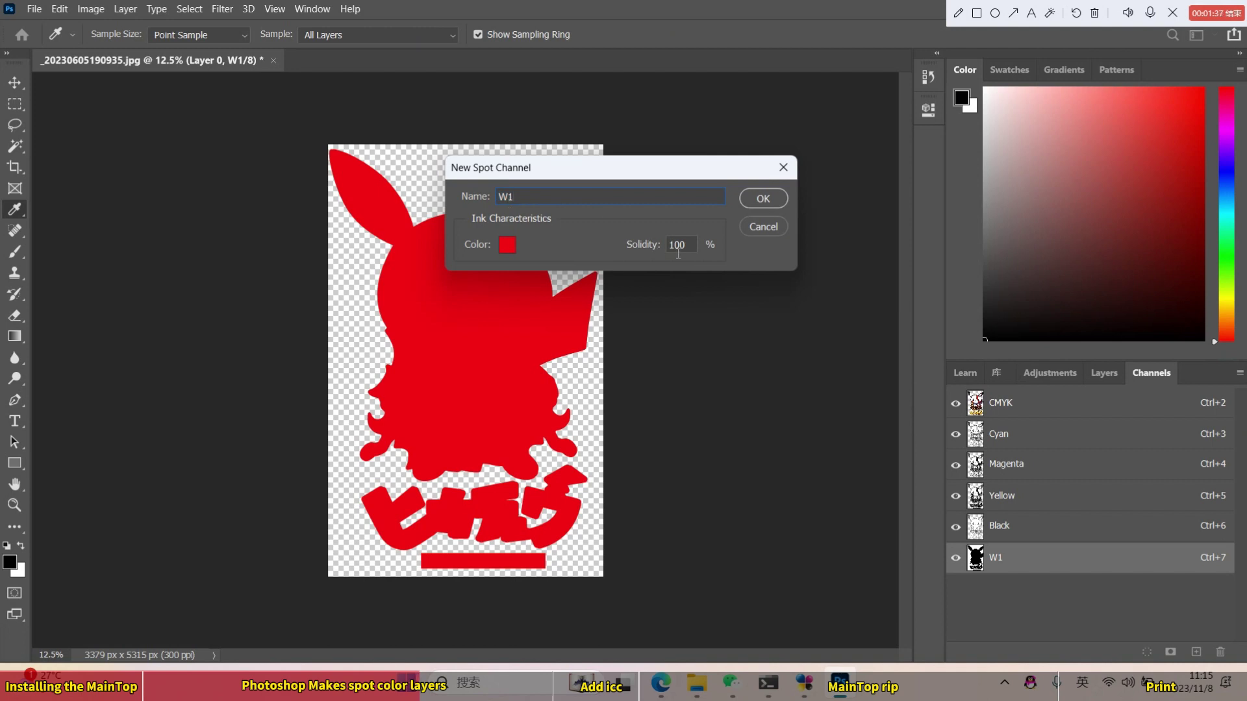
left_click(762, 198)
key("w")
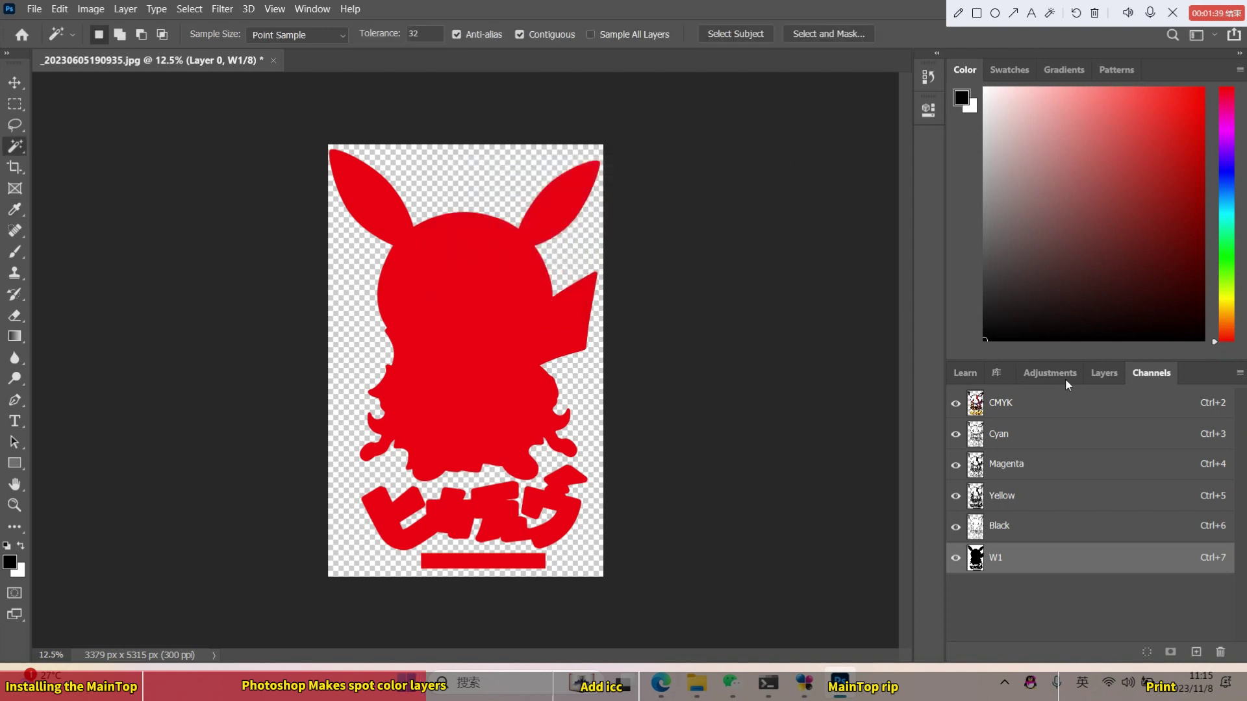
Duplicate the W1 spot channel within the same document as W2
right_click(1055, 560)
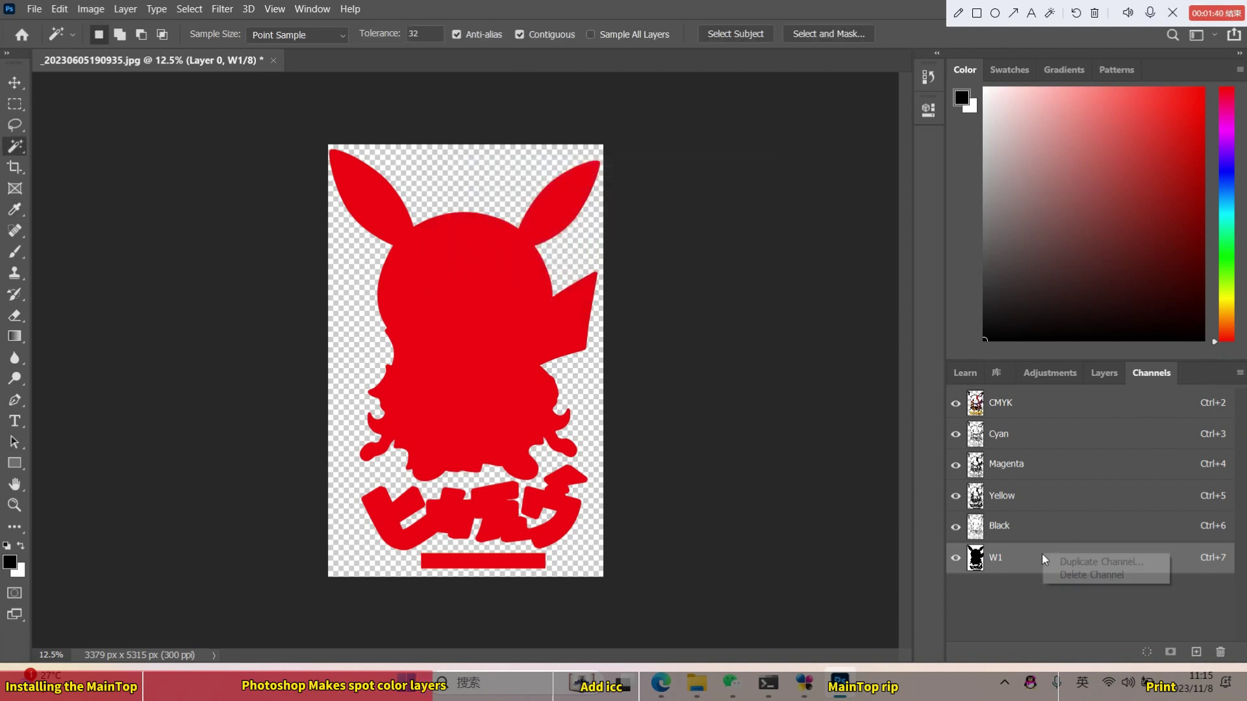
left_click(1078, 562)
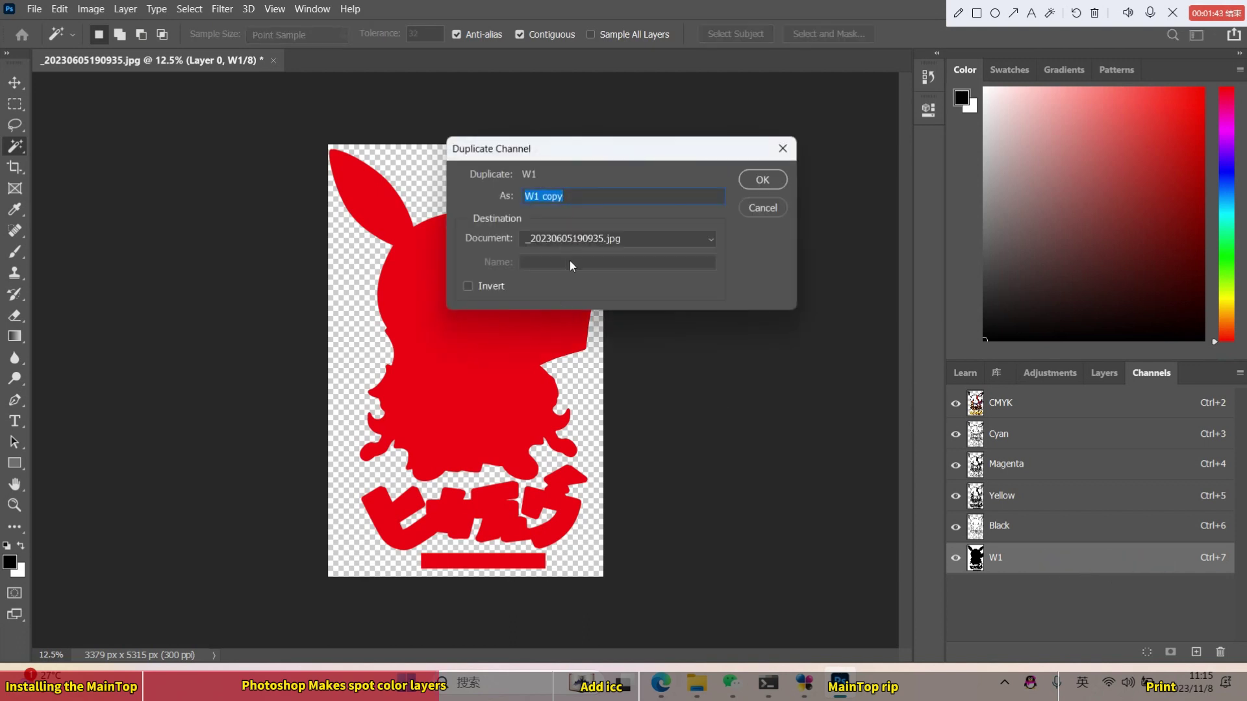
type("W2")
left_click(757, 180)
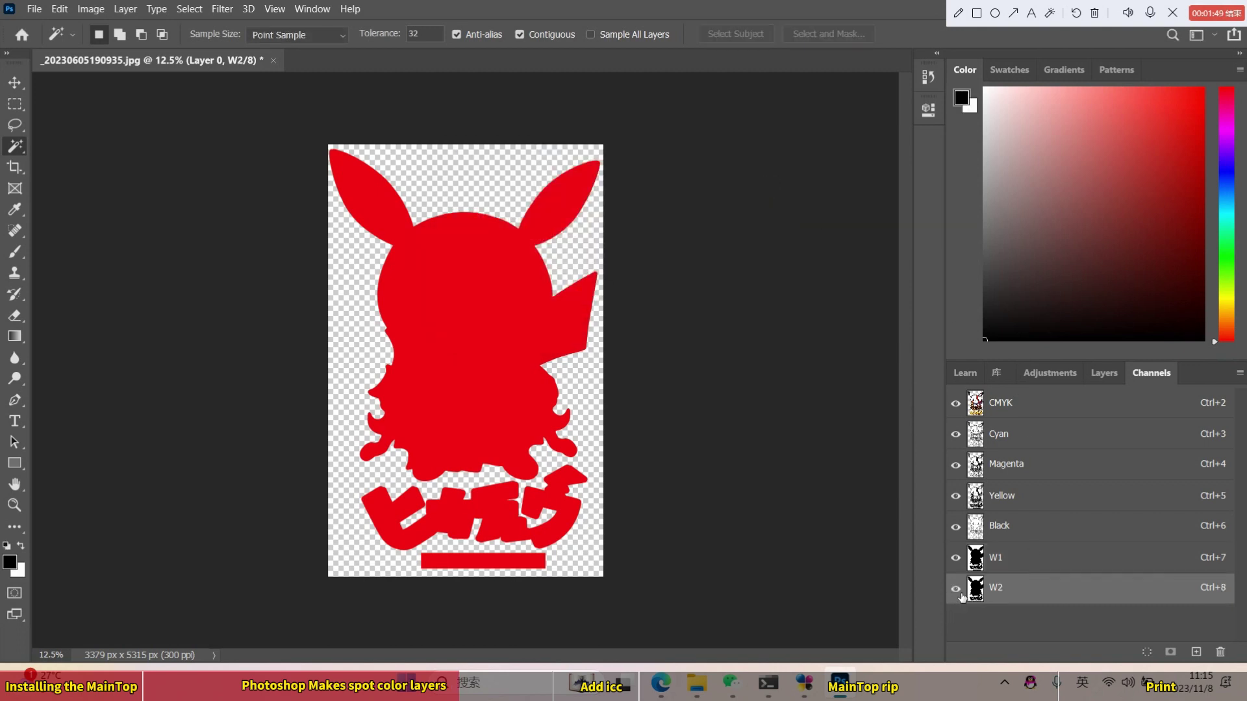
Save the image to the desktop as an uncompressed TIFF named 123, keeping spot colors and layers
left_click(42, 15)
left_click(56, 219)
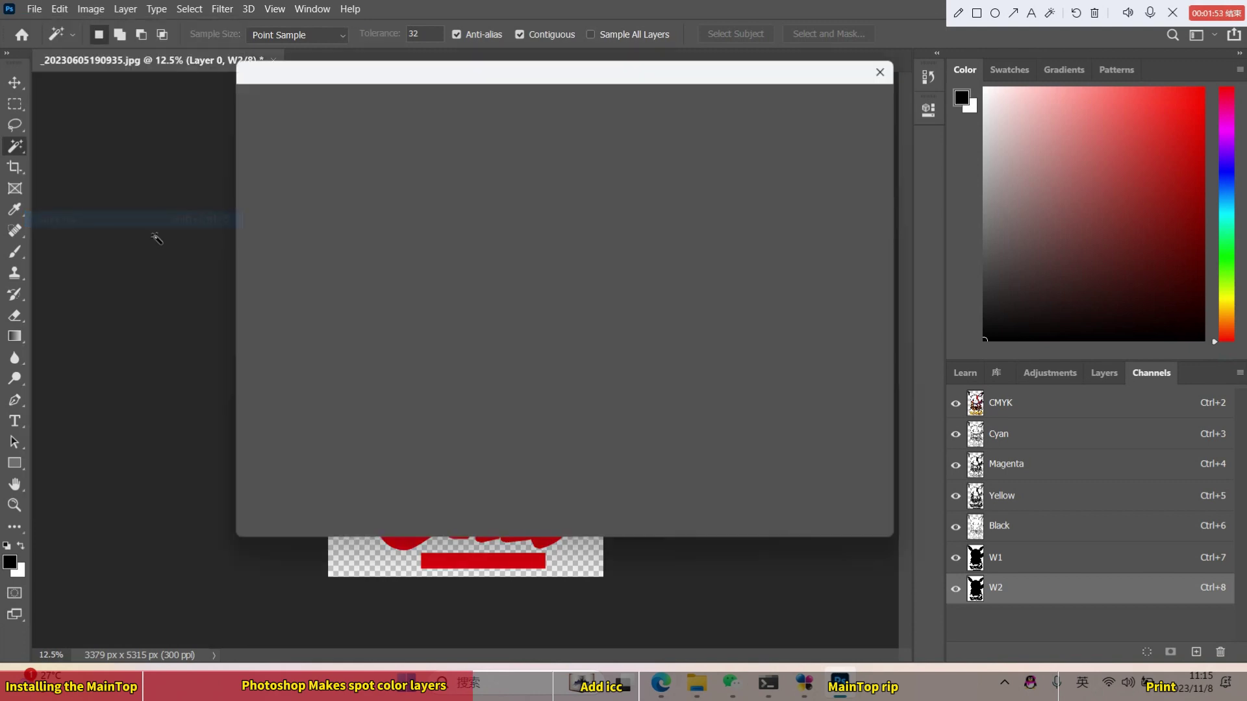
left_click(692, 458)
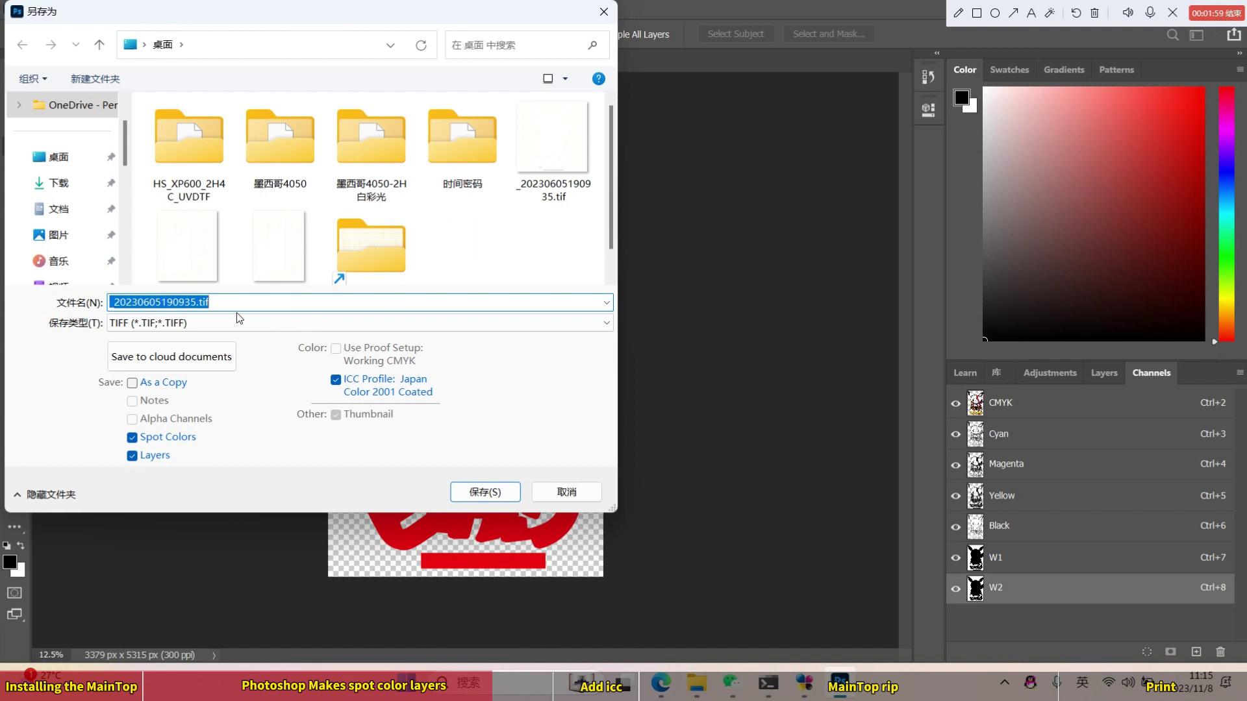
type("123")
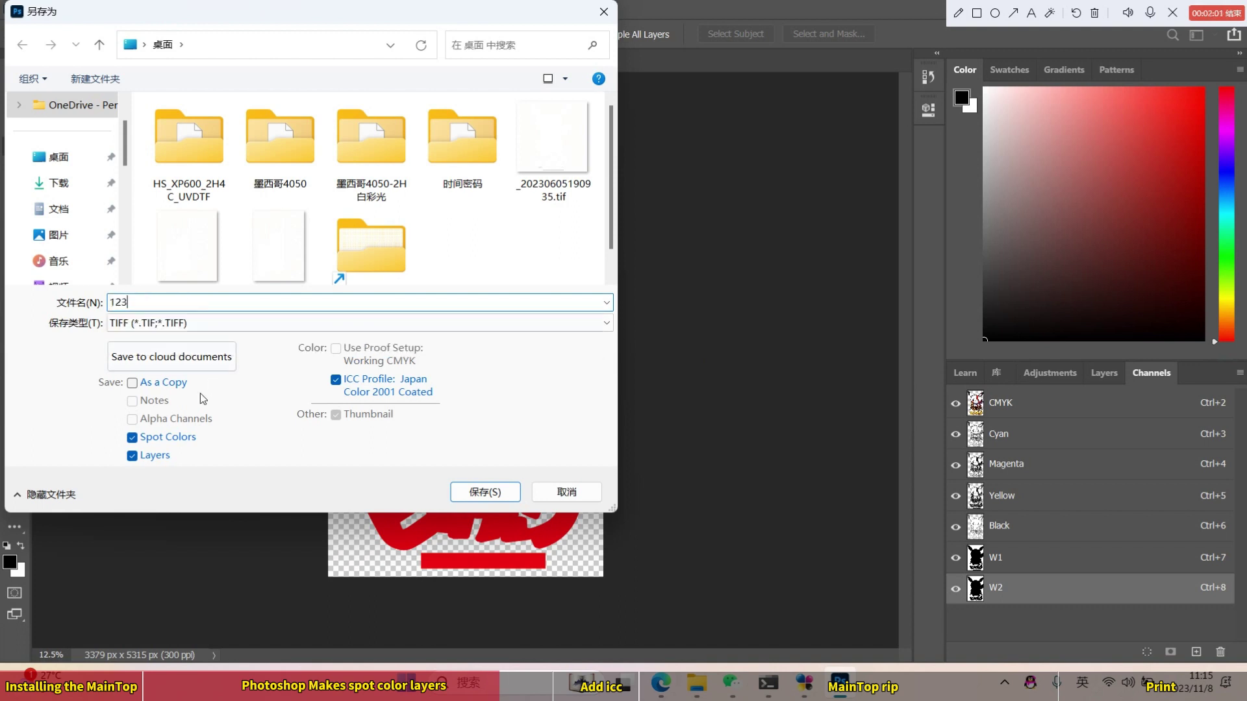
left_click(495, 491)
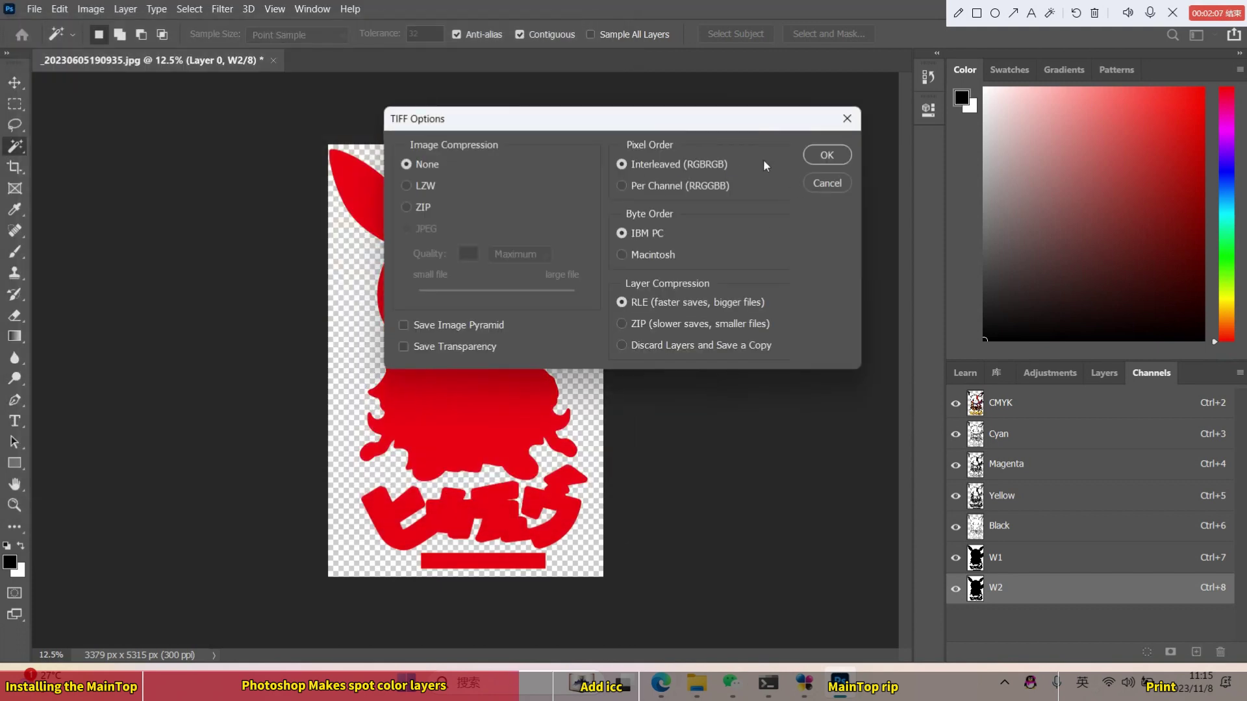
left_click(828, 158)
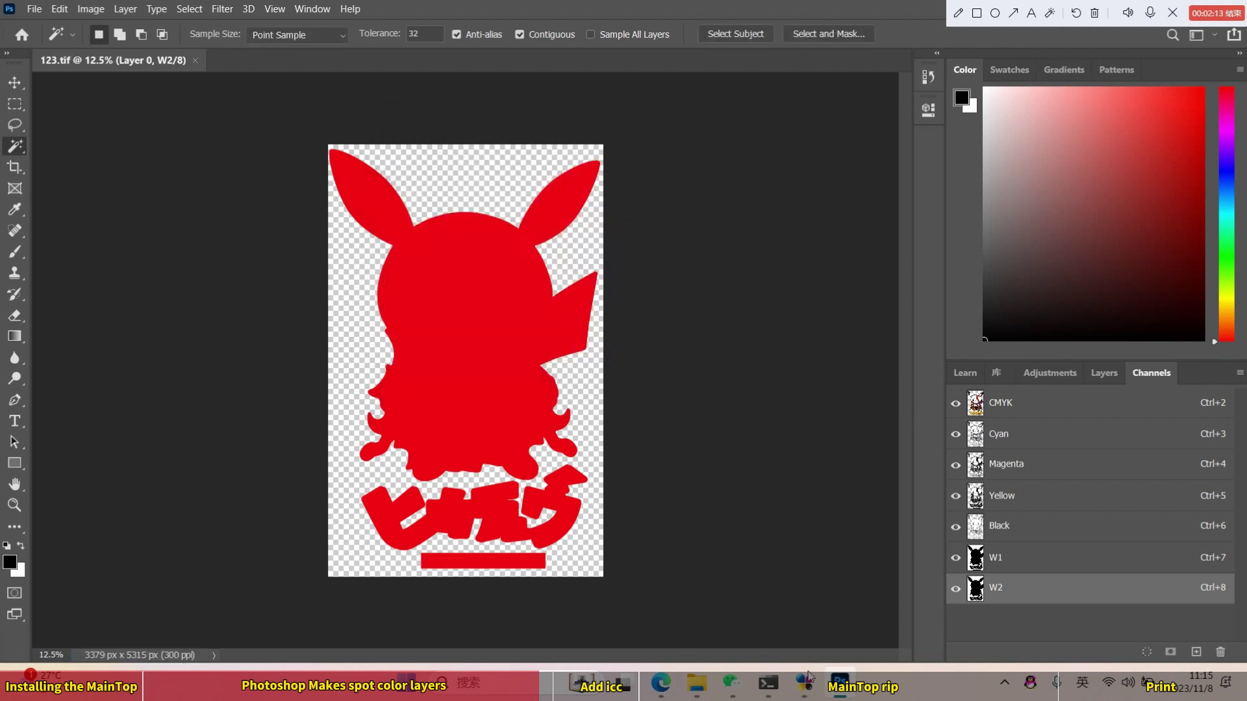
Minimize Photoshop and switch to MainTop DTP V6.1
mouse_move(804, 682)
double_click(896, 10)
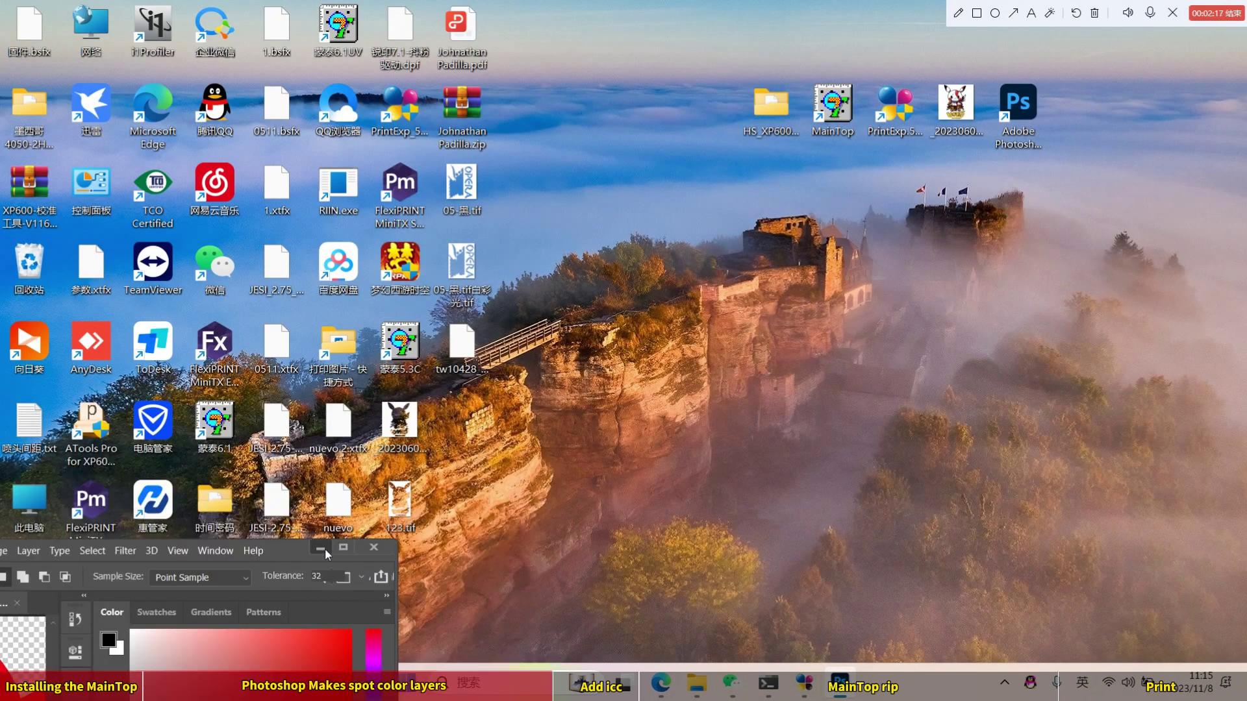
left_click(325, 548)
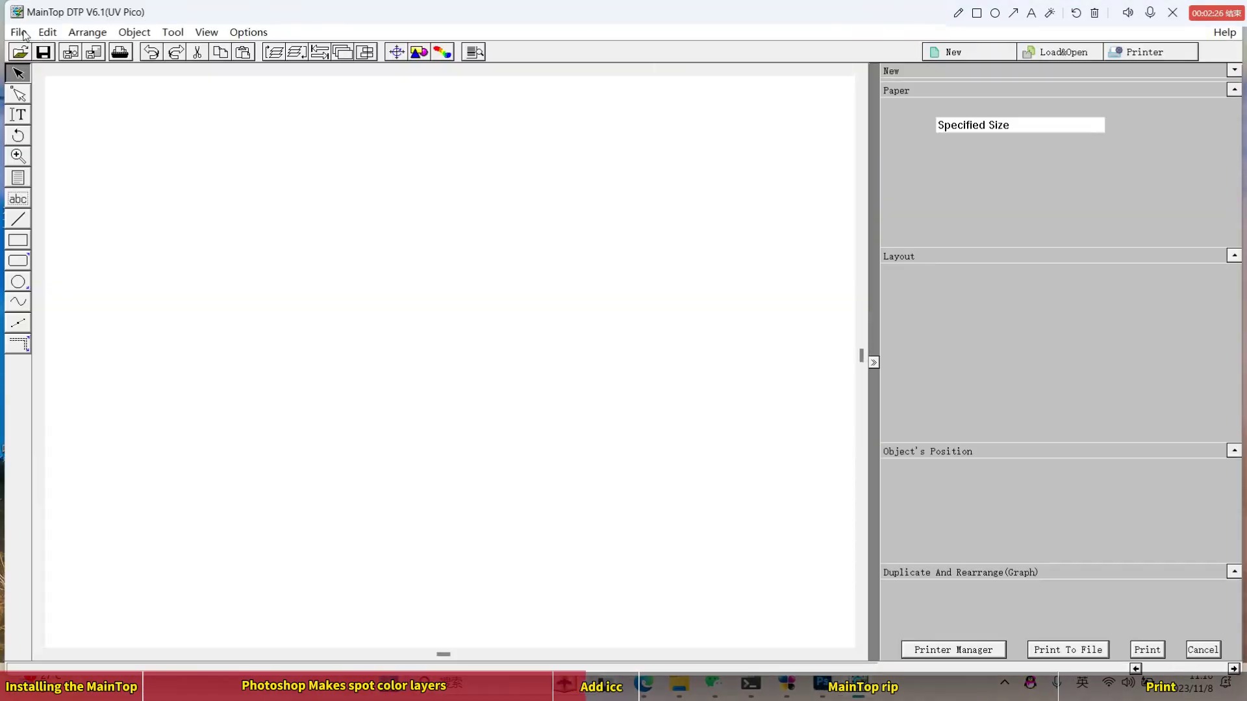
Install the custom SHD EPSON XP600 printer driver from the HS_XP600_2H4C_UVDTF folder and set it as the default printer
left_click(41, 34)
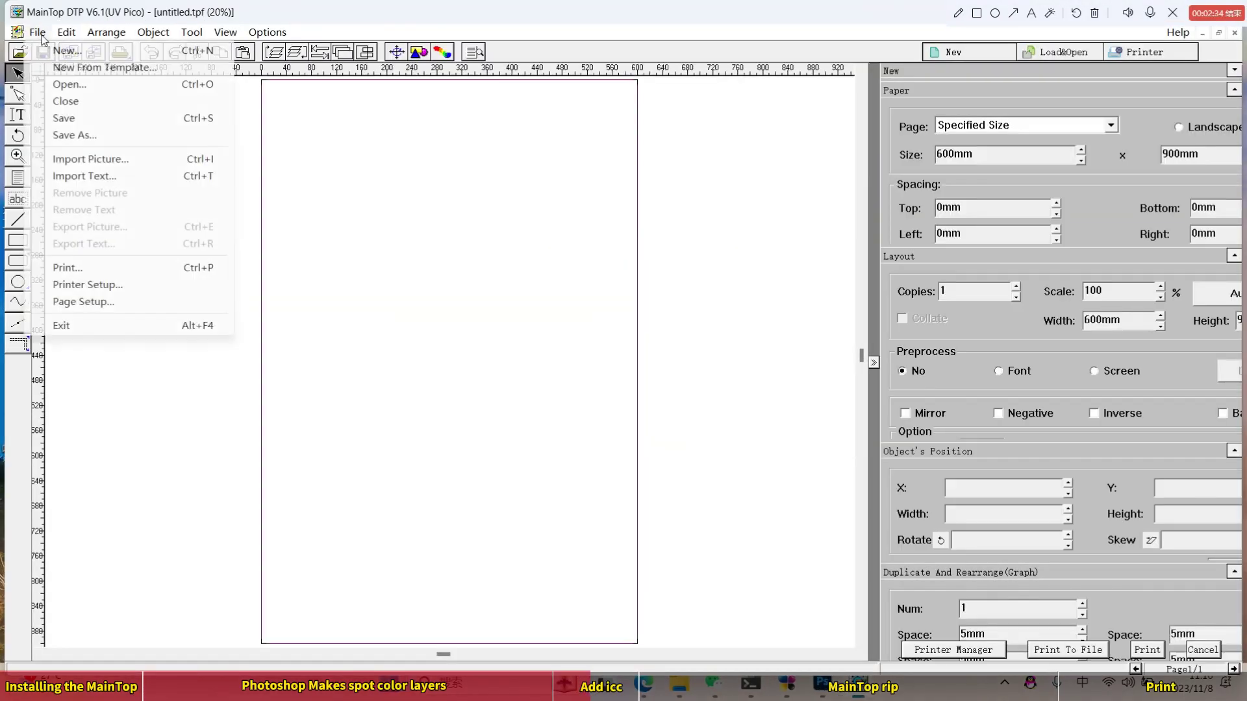
left_click(148, 284)
left_click(787, 189)
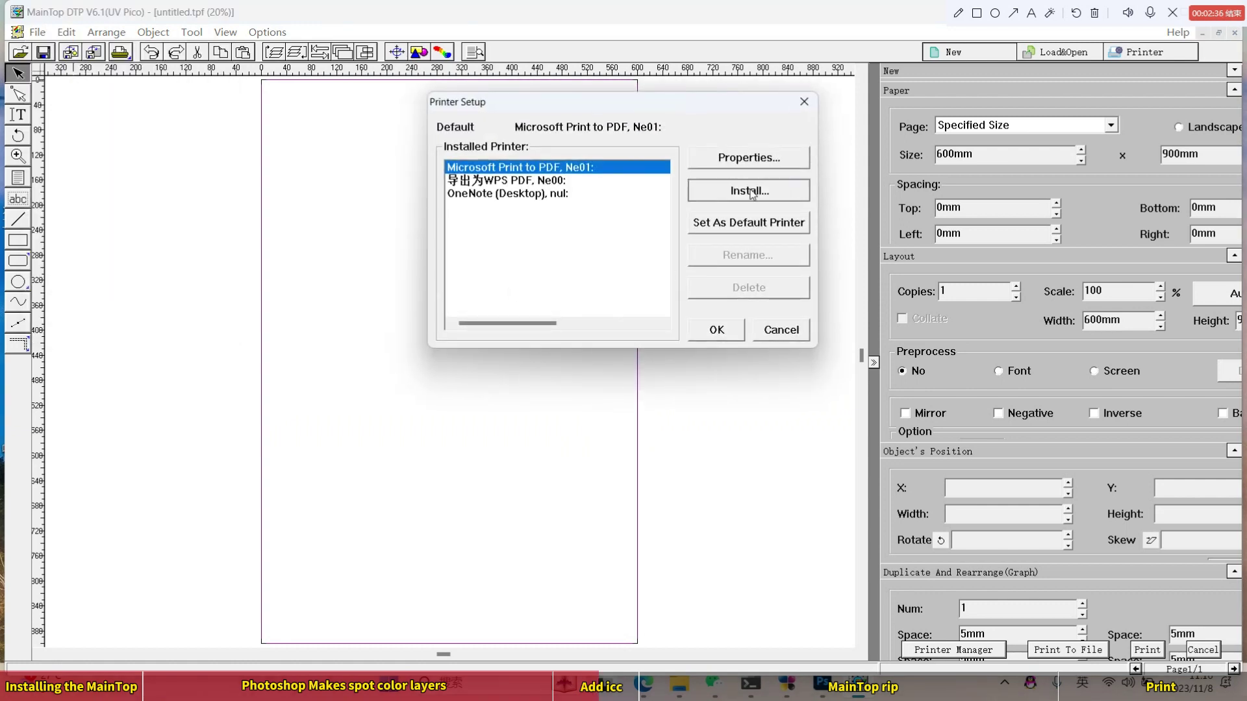
left_click(537, 346)
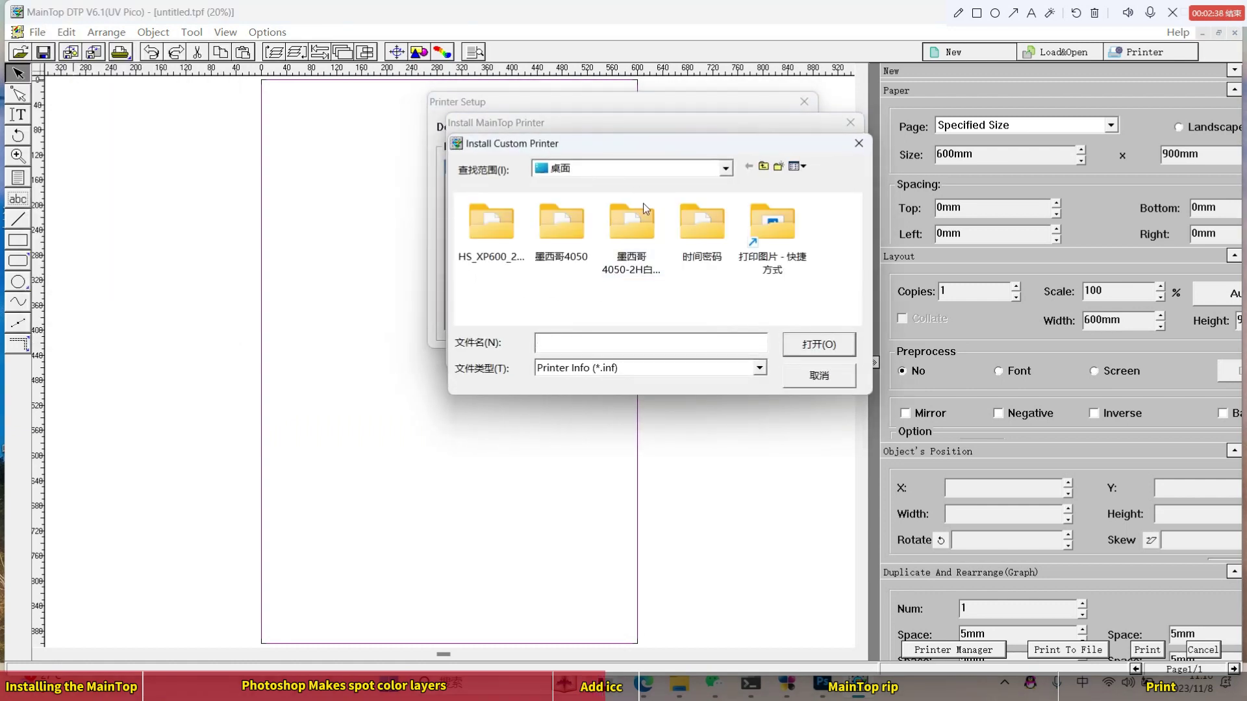
double_click(490, 265)
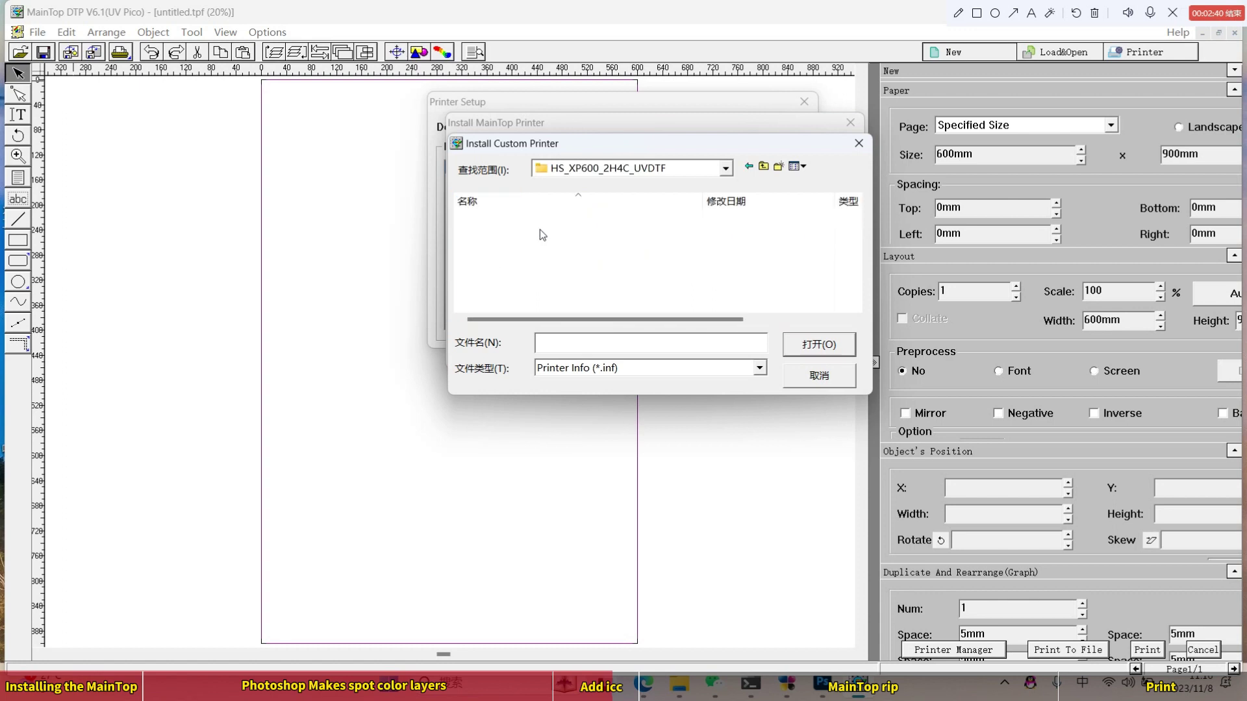
double_click(552, 223)
double_click(498, 185)
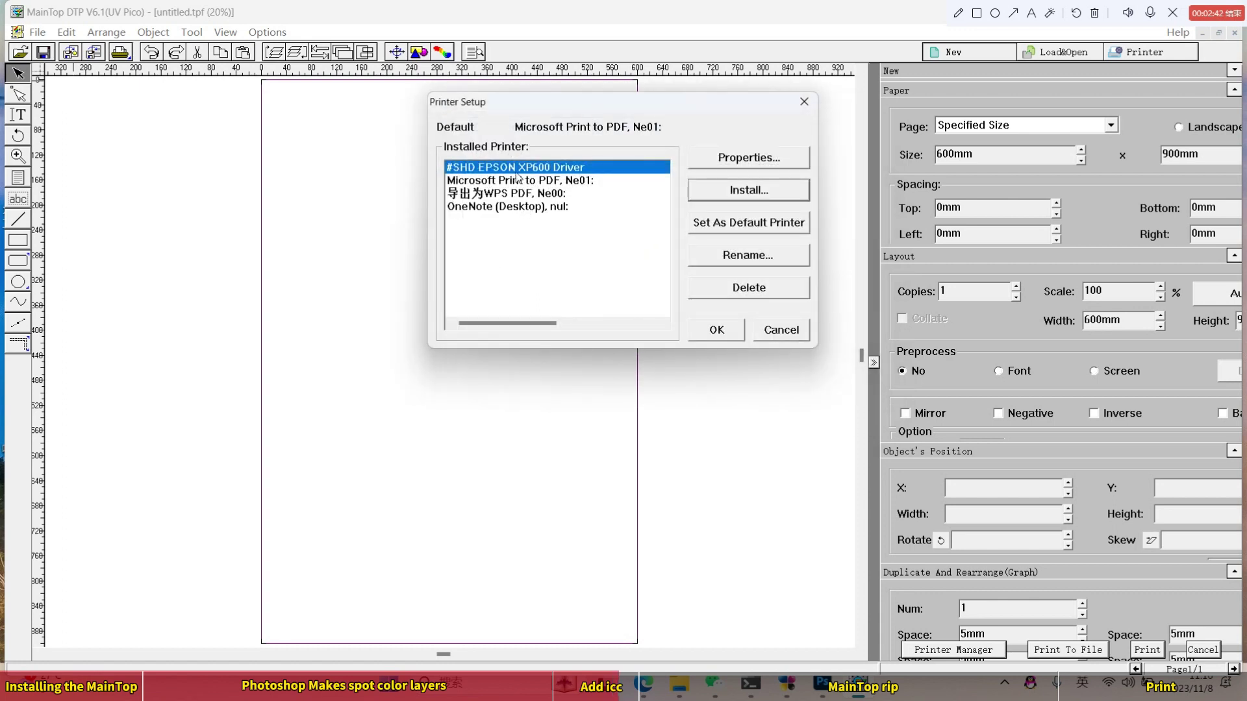
left_click(724, 232)
left_click(721, 330)
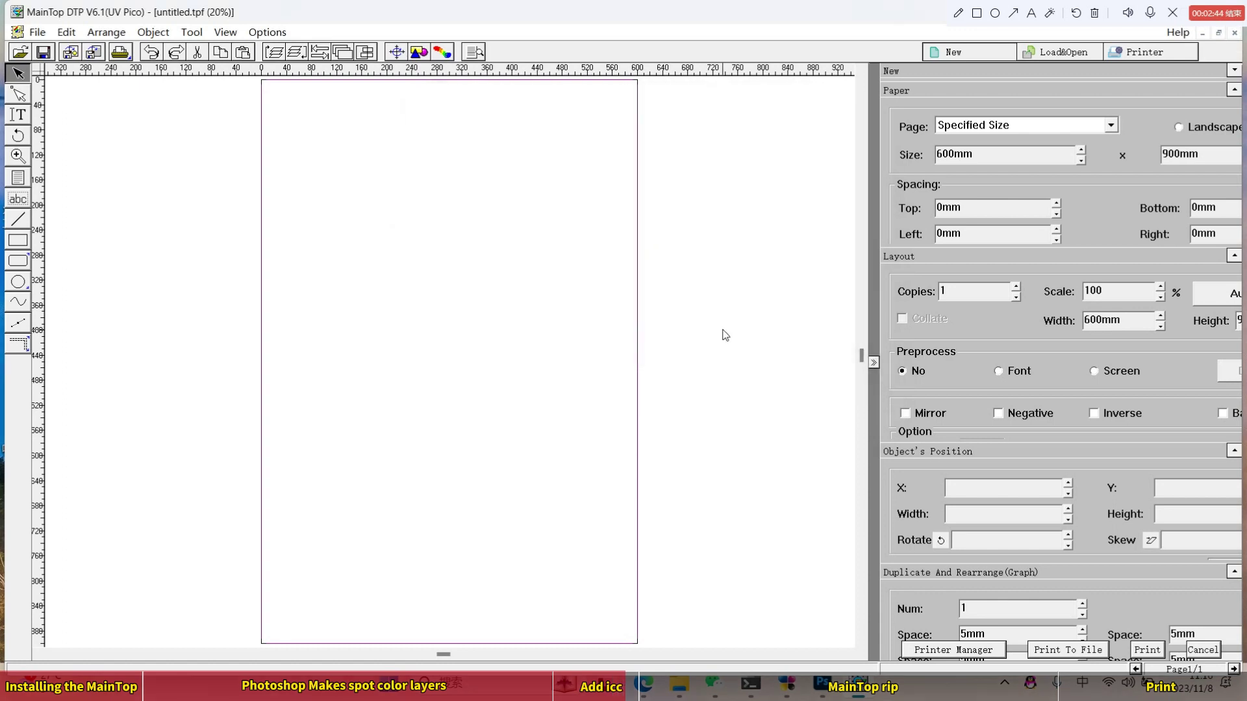
Import 123.tif from the desktop into the blank page with paper adjustment off
left_click(71, 53)
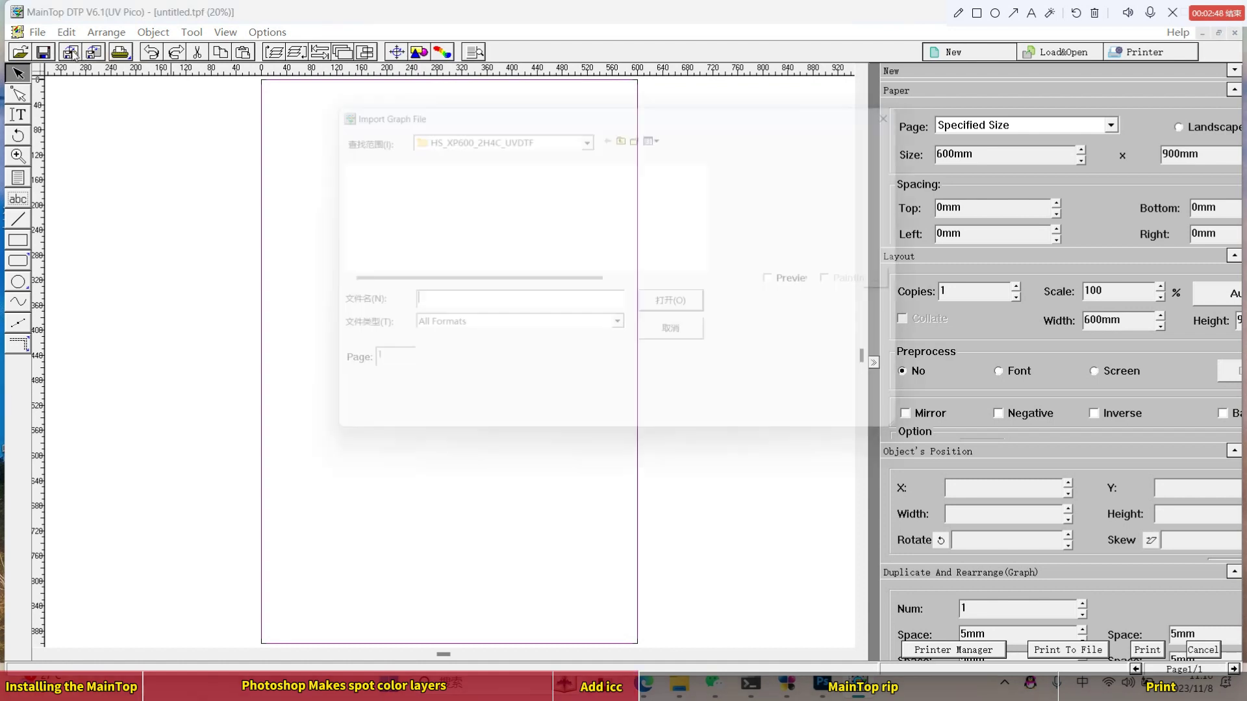
left_click(627, 129)
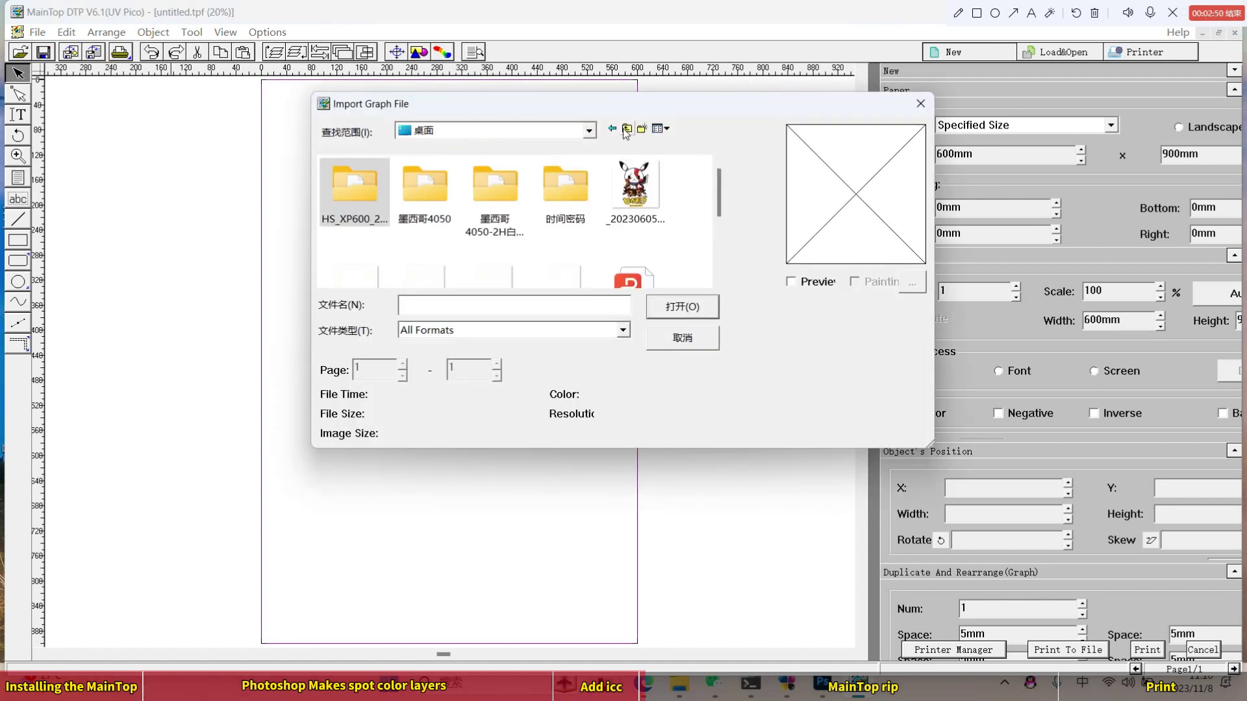
scroll(571, 205, "down", 3)
left_click(571, 204)
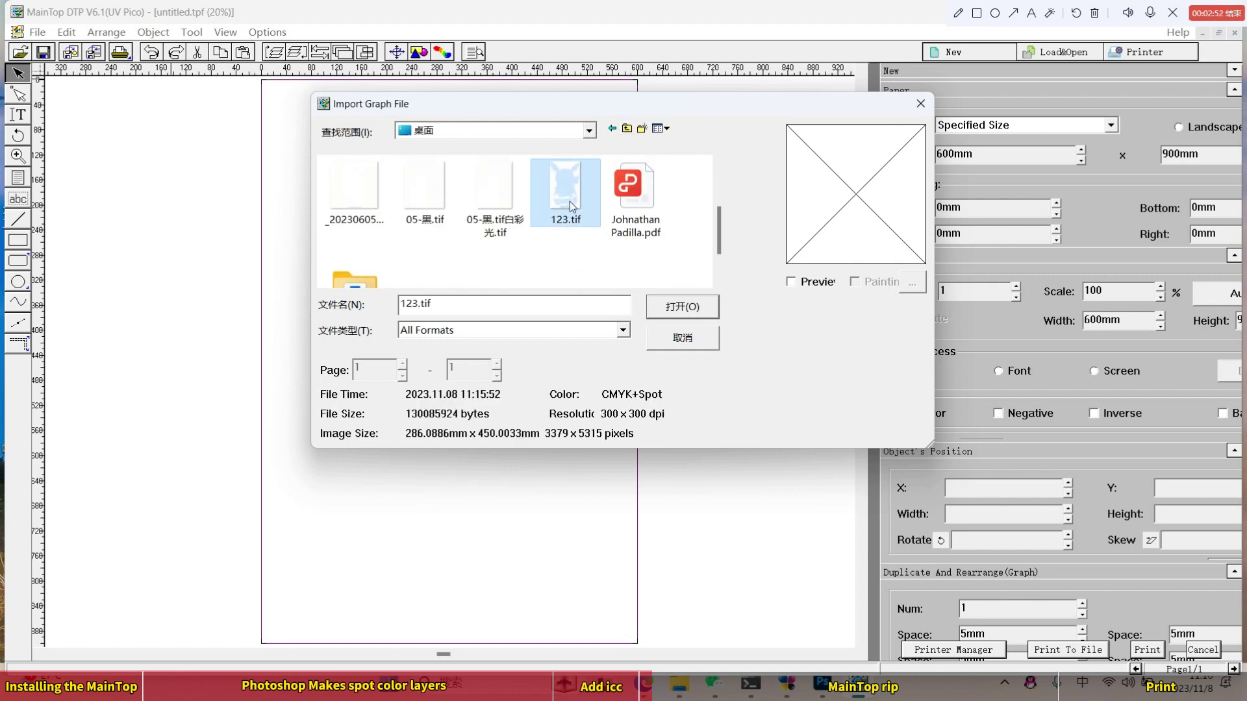
double_click(562, 211)
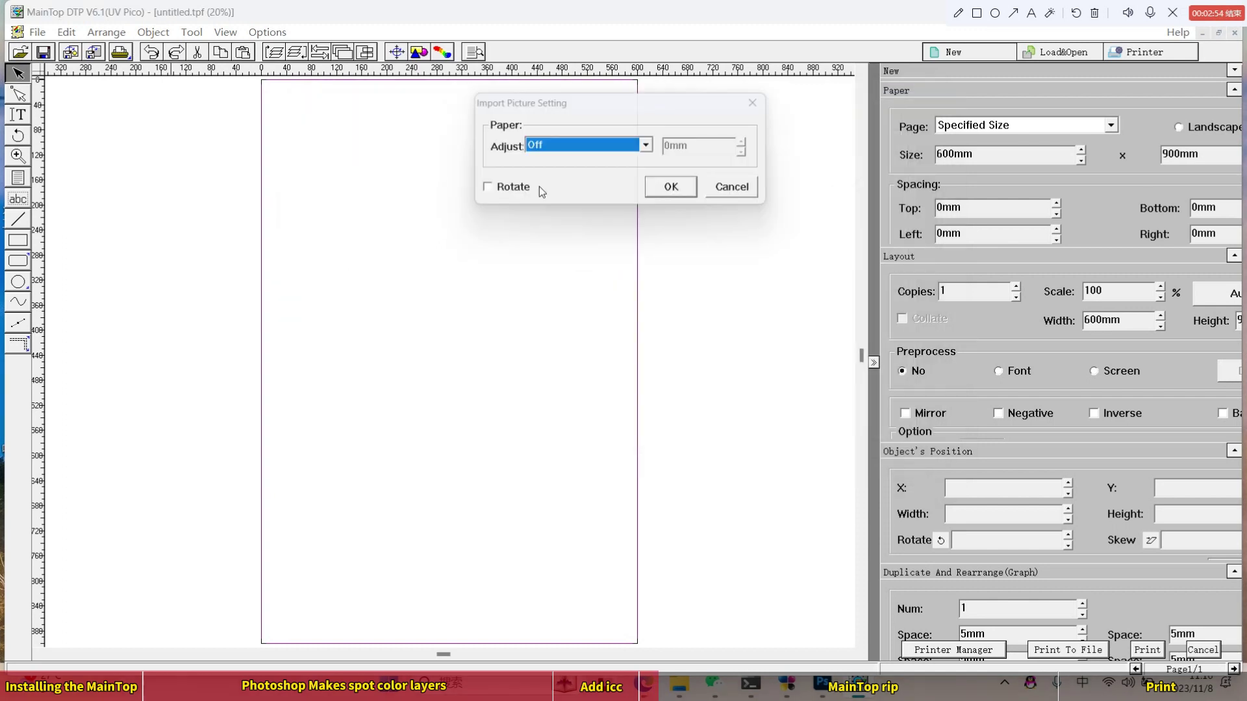
left_click(675, 193)
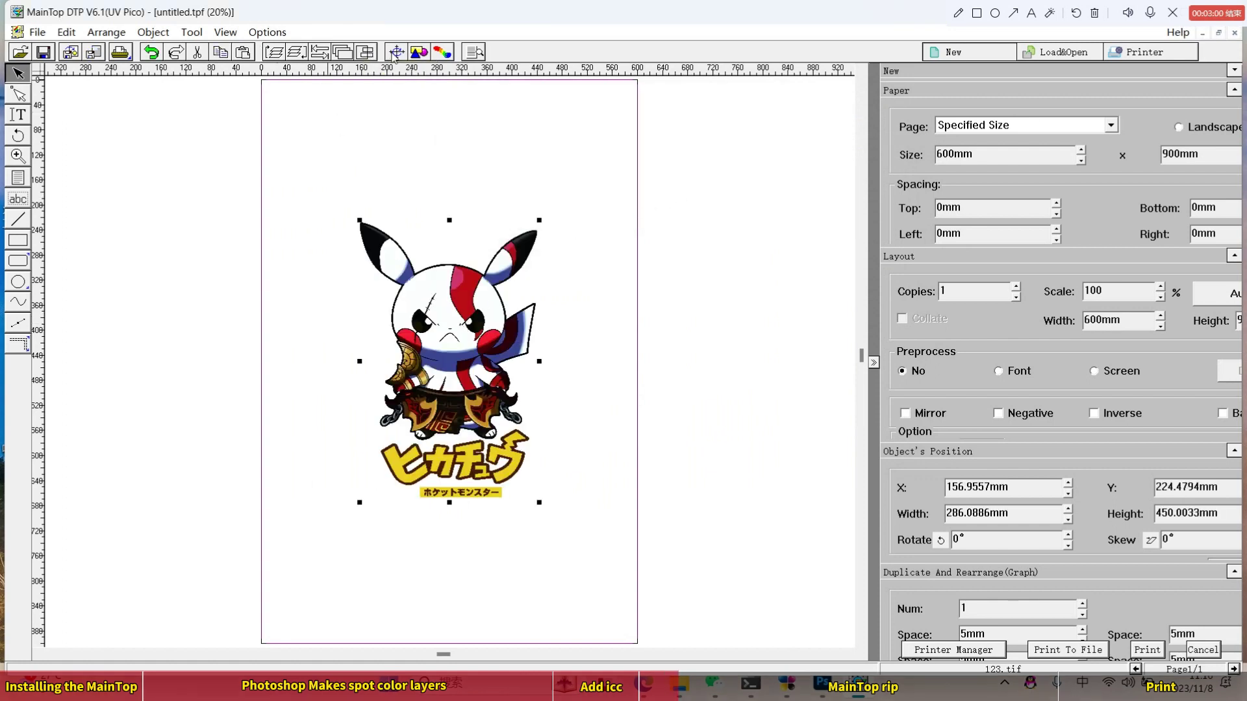
Resize the imported picture to 100 mm wide with constrained proportions and move it to about X 104 mm, Y 95 mm
left_click(395, 54)
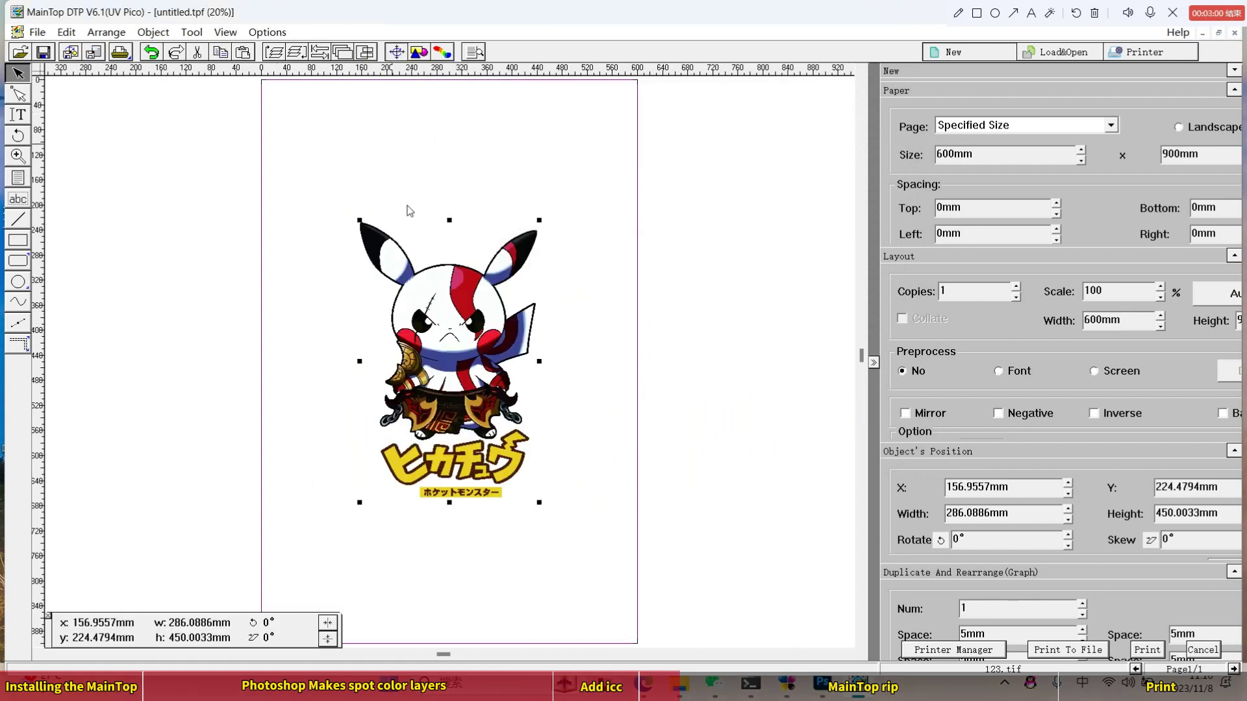
double_click(198, 624)
right_click(443, 320)
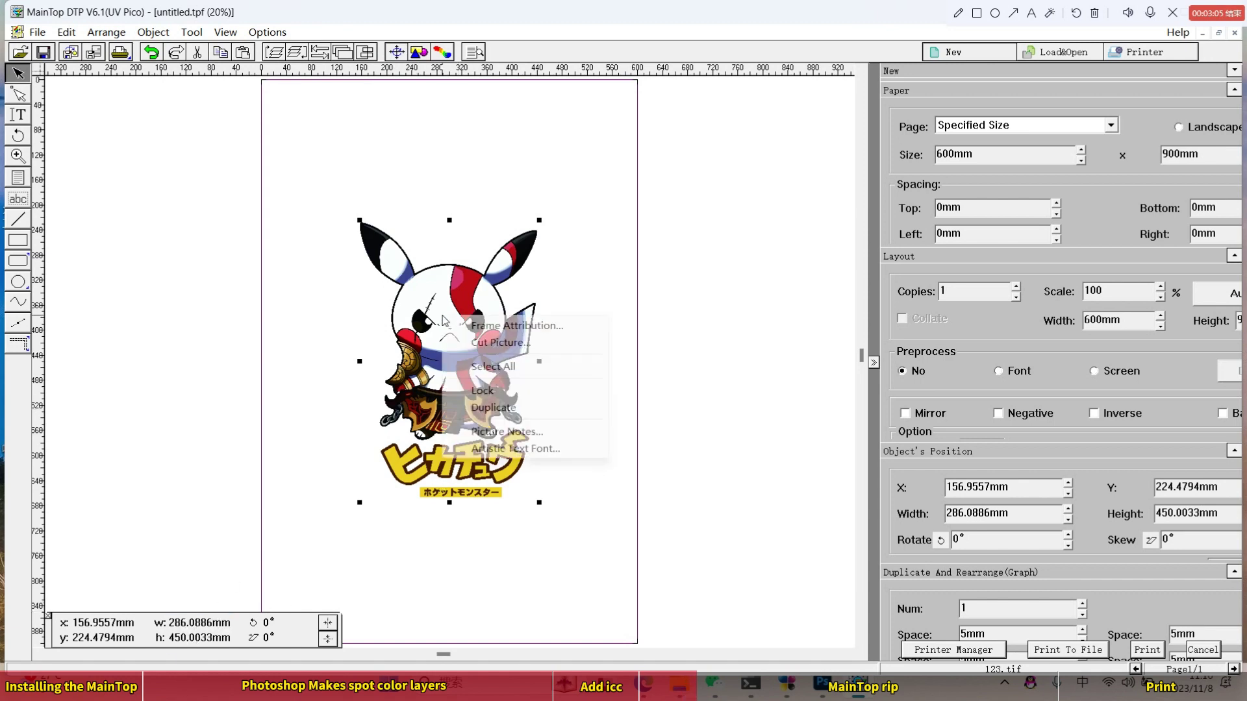
left_click(484, 325)
type("100")
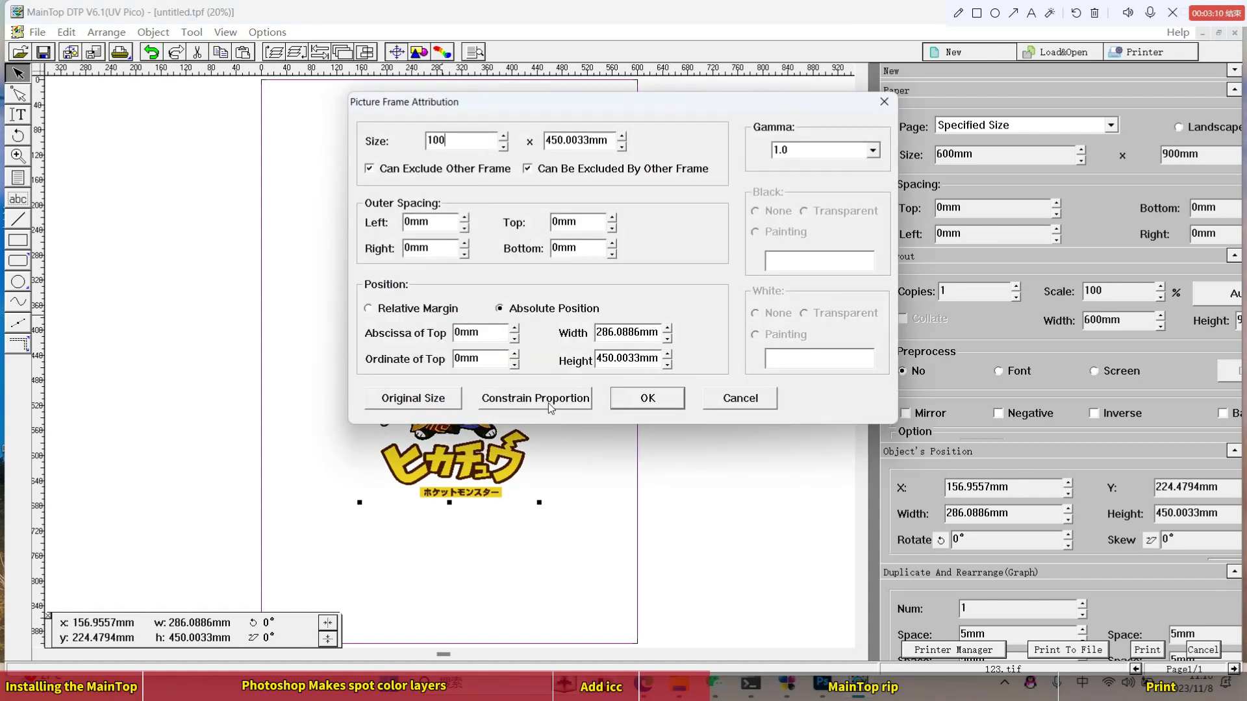
left_click(548, 402)
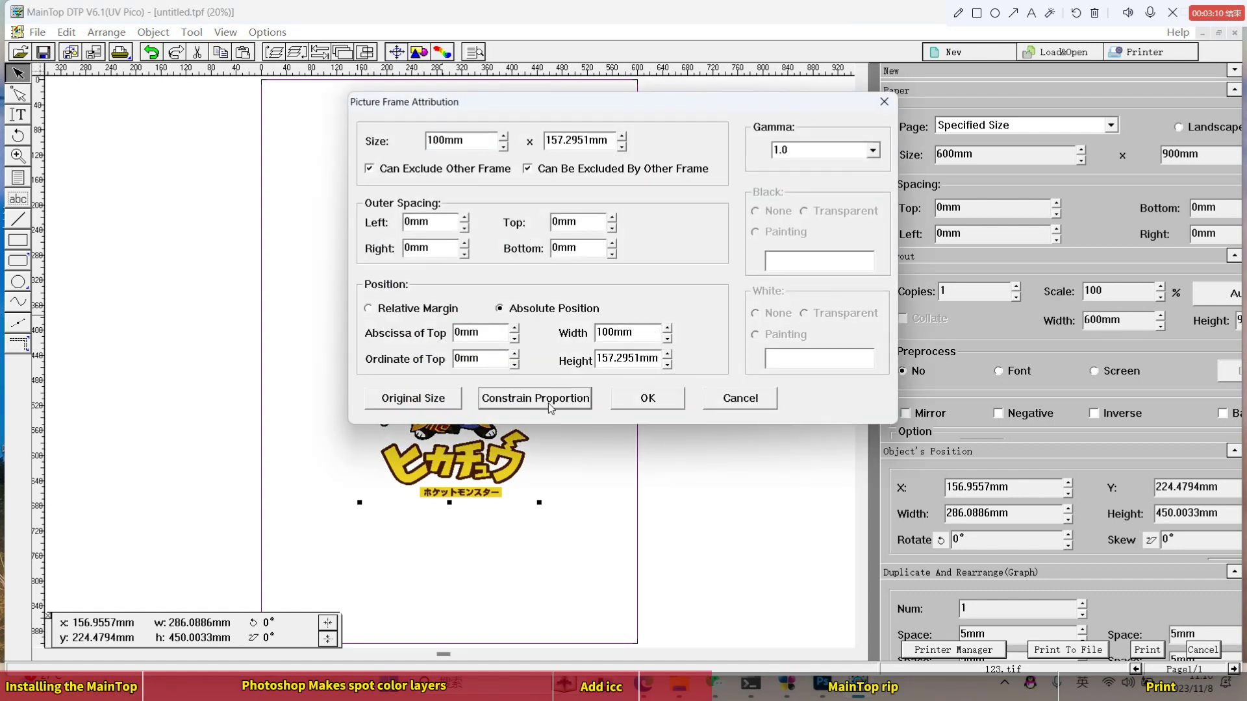
left_click(649, 400)
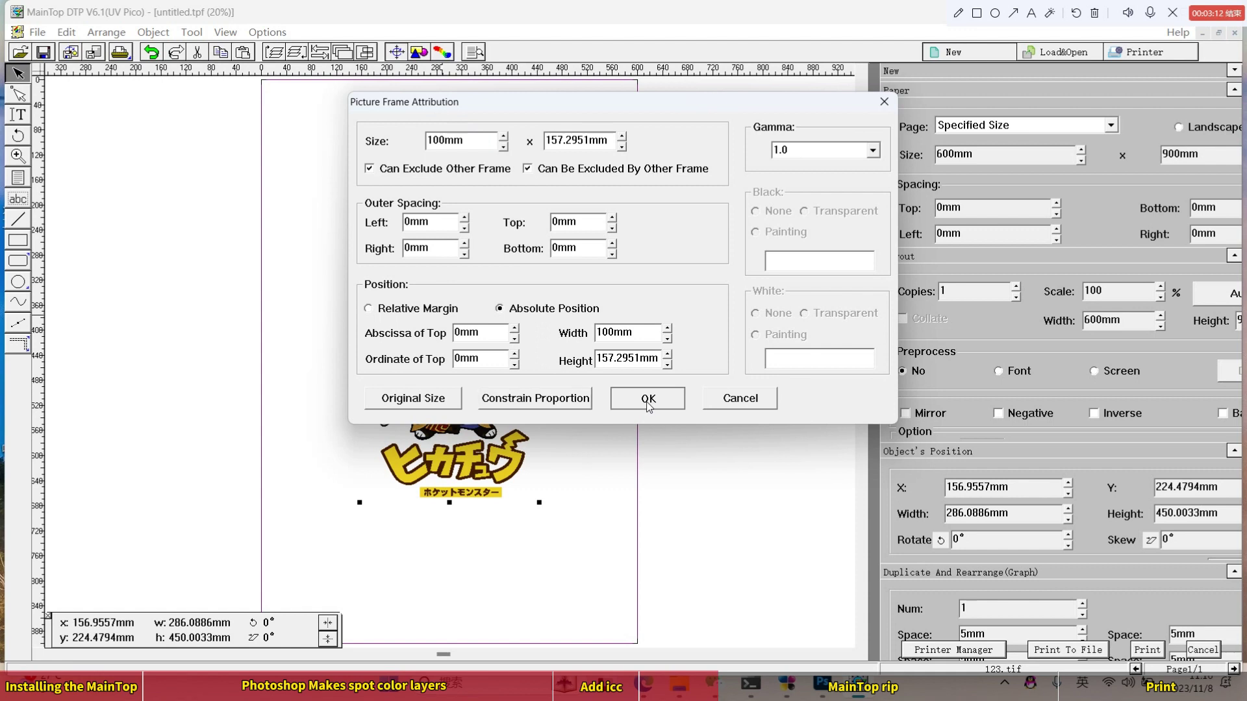
left_click_drag(392, 194, 362, 190)
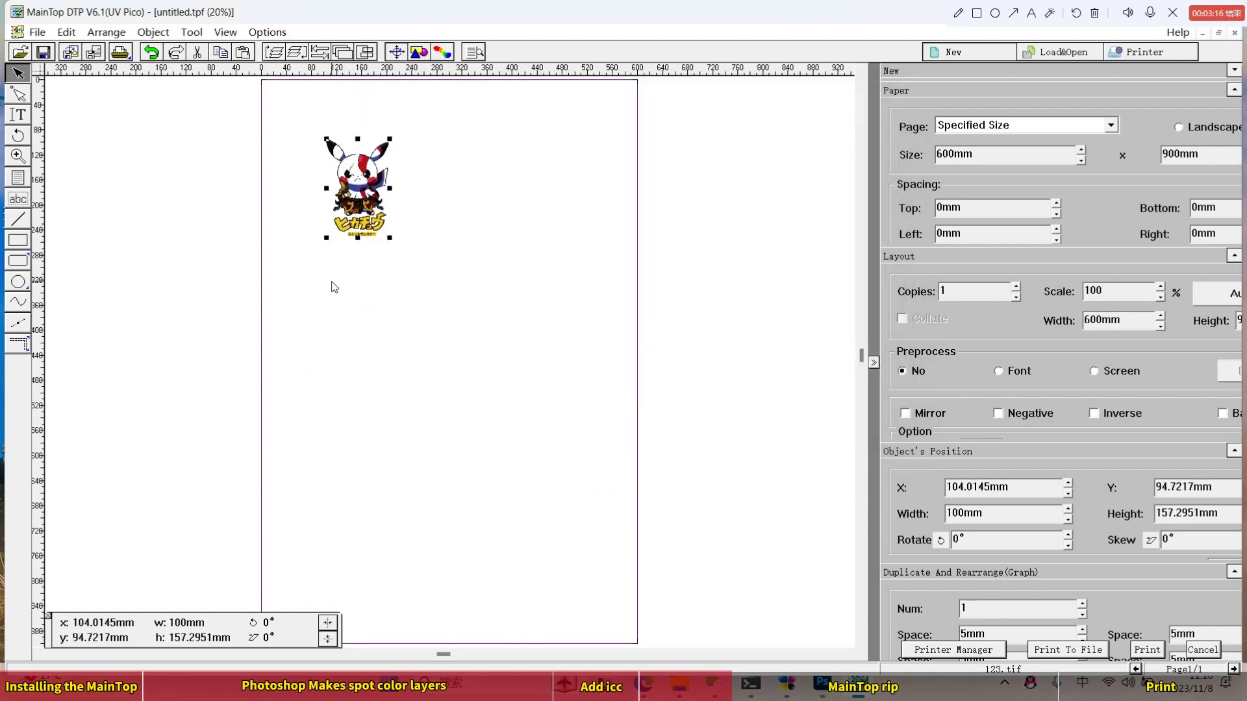
Set the page size to 100 mm by 158 mm
left_click(37, 32)
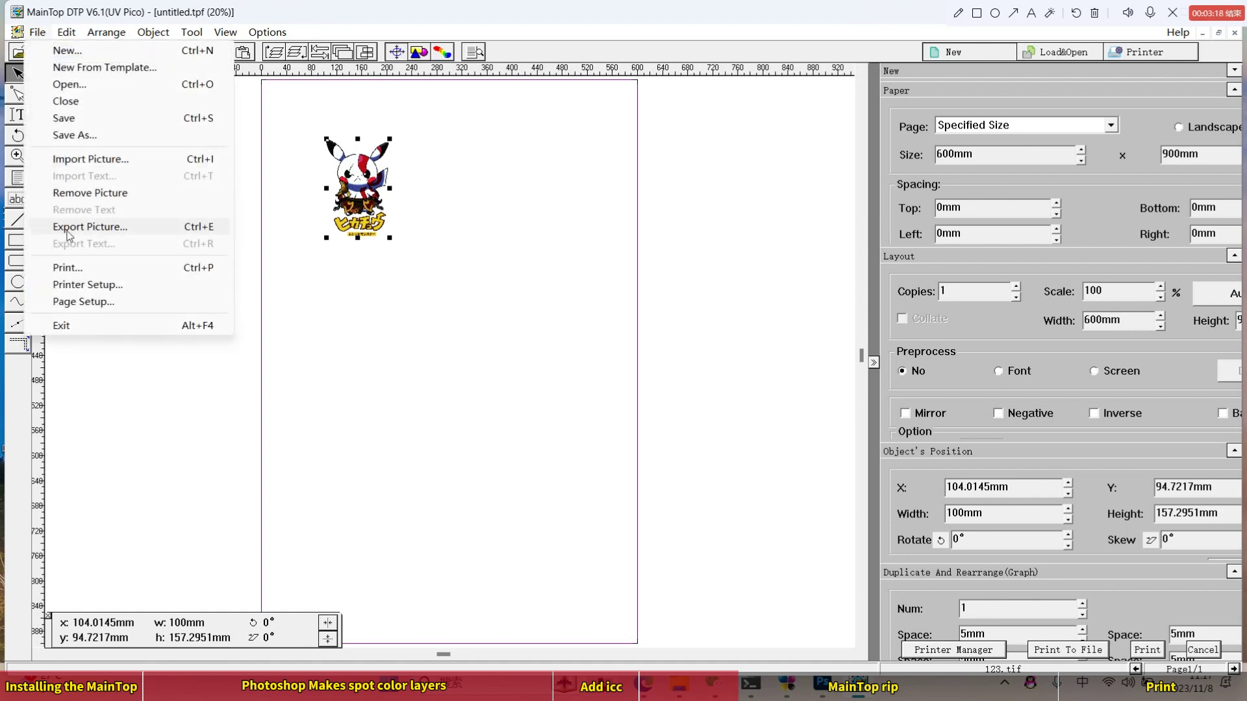
left_click(91, 302)
left_click(538, 170)
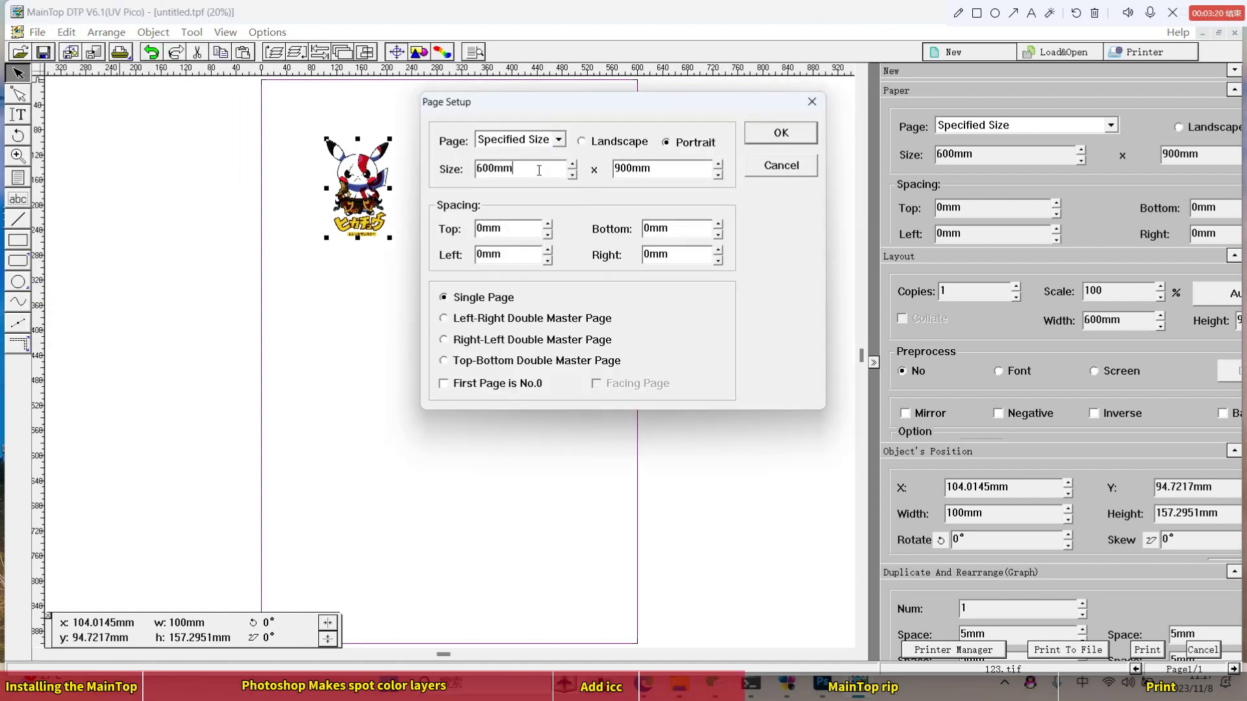
double_click(539, 170)
type("100")
key("Tab")
type("158")
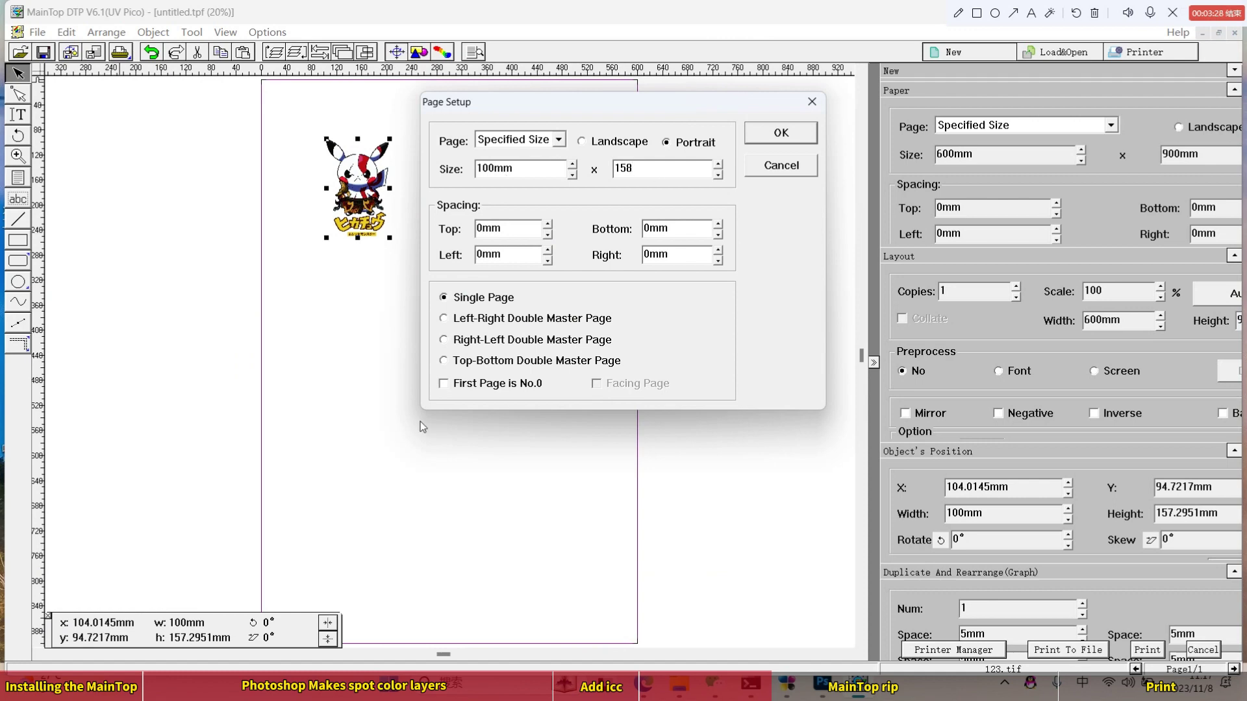
left_click(782, 132)
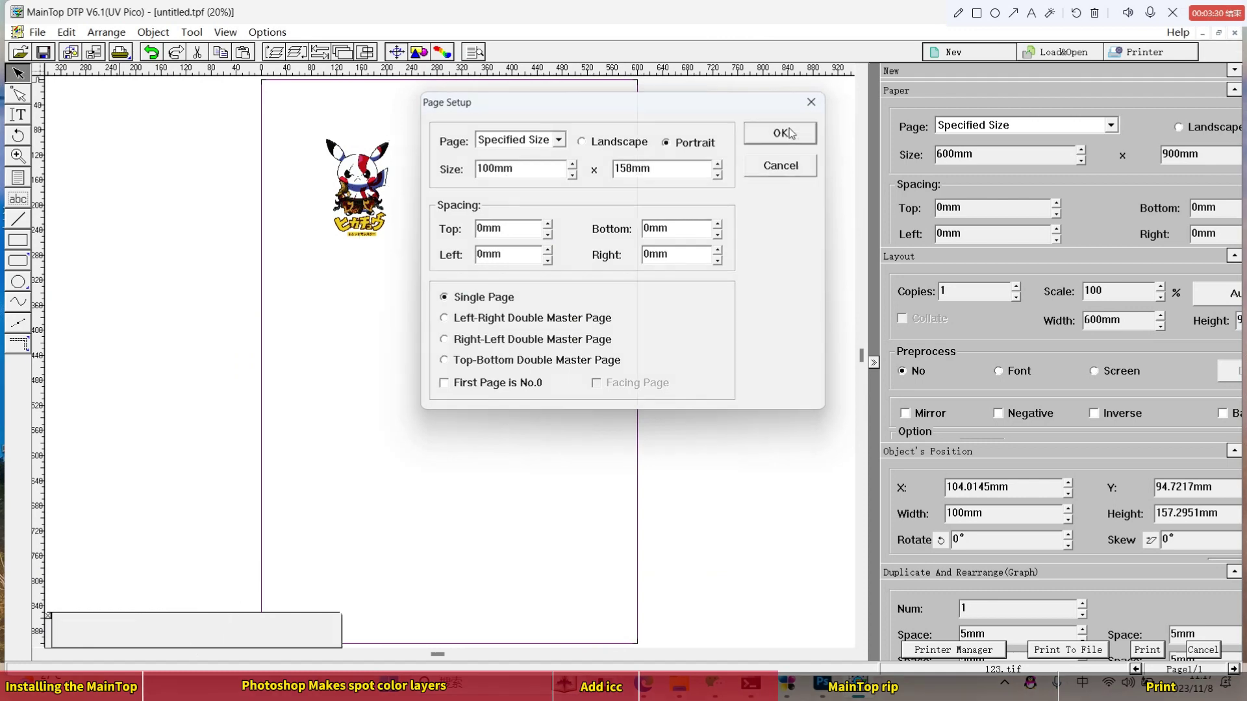
Move the picture onto the resized page and align it to the page center horizontally and vertically
left_click_drag(728, 500, 394, 207)
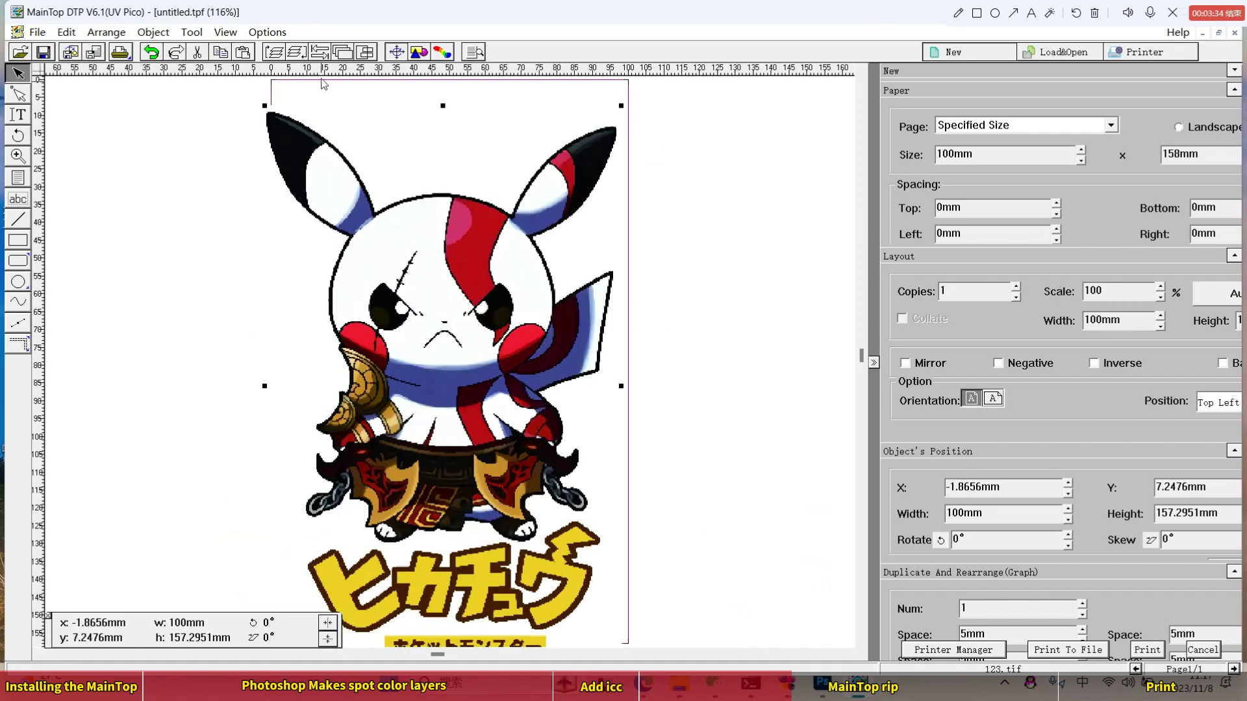
left_click(320, 52)
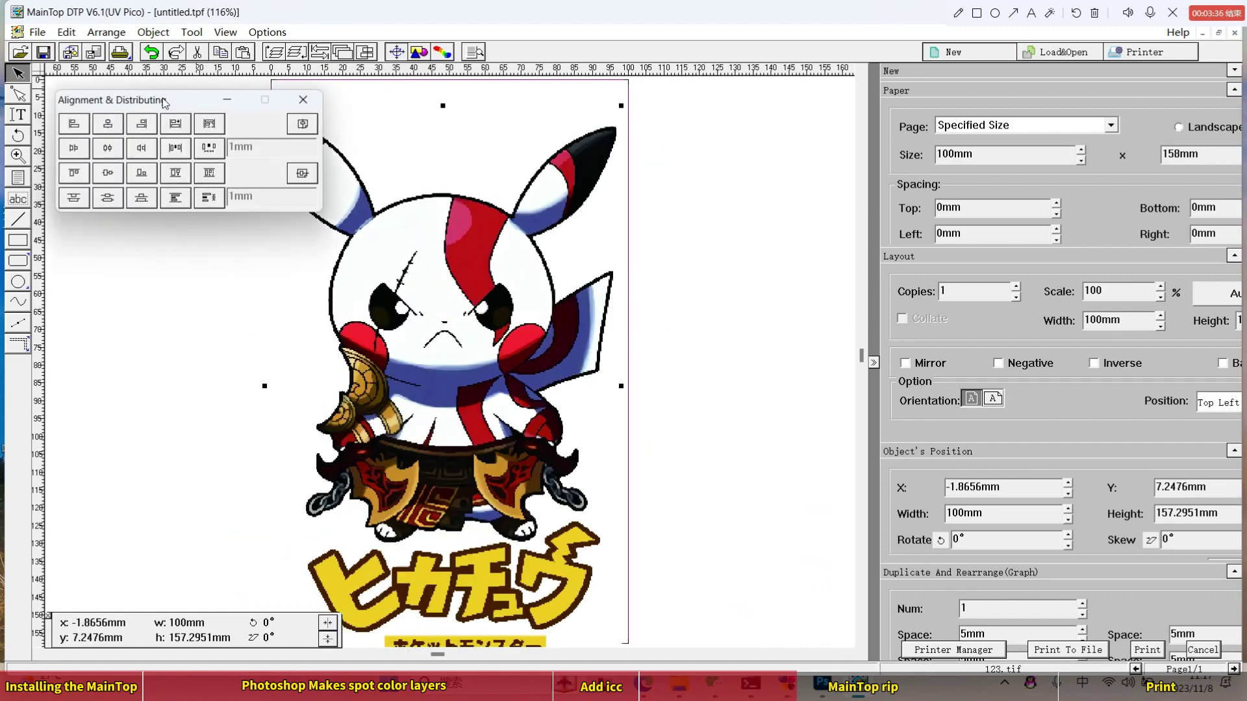
left_click(302, 126)
left_click(302, 173)
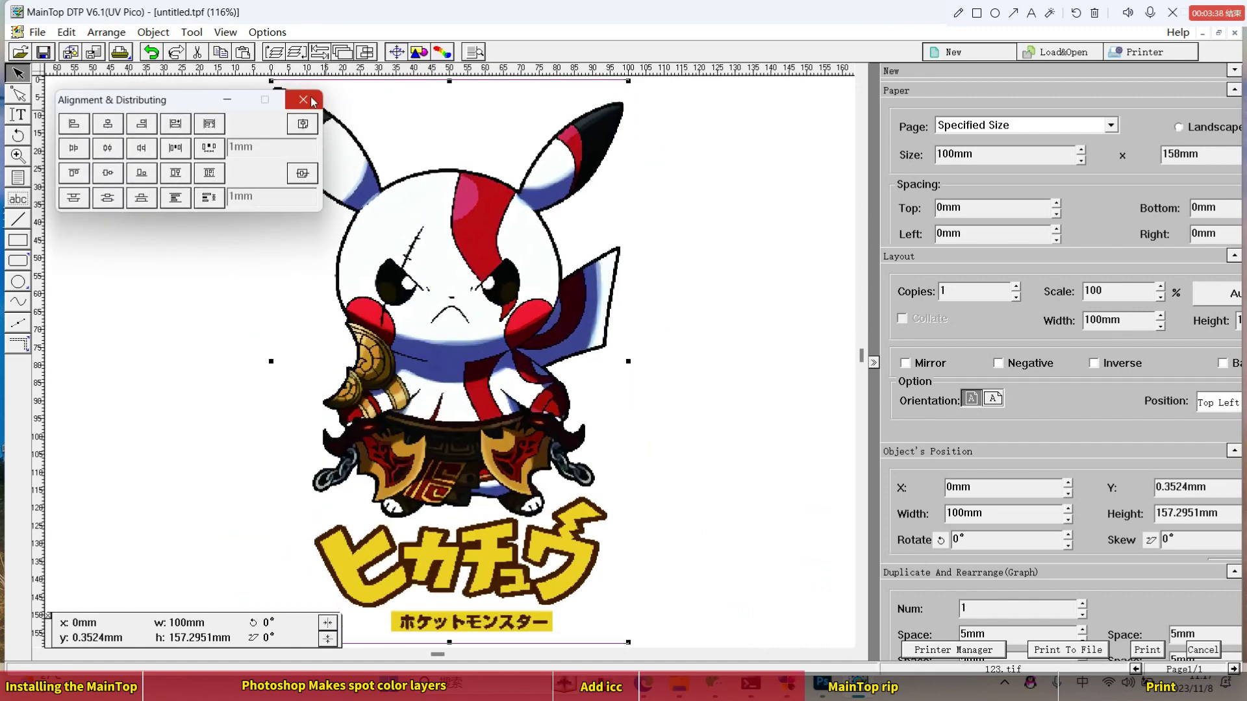
left_click(303, 99)
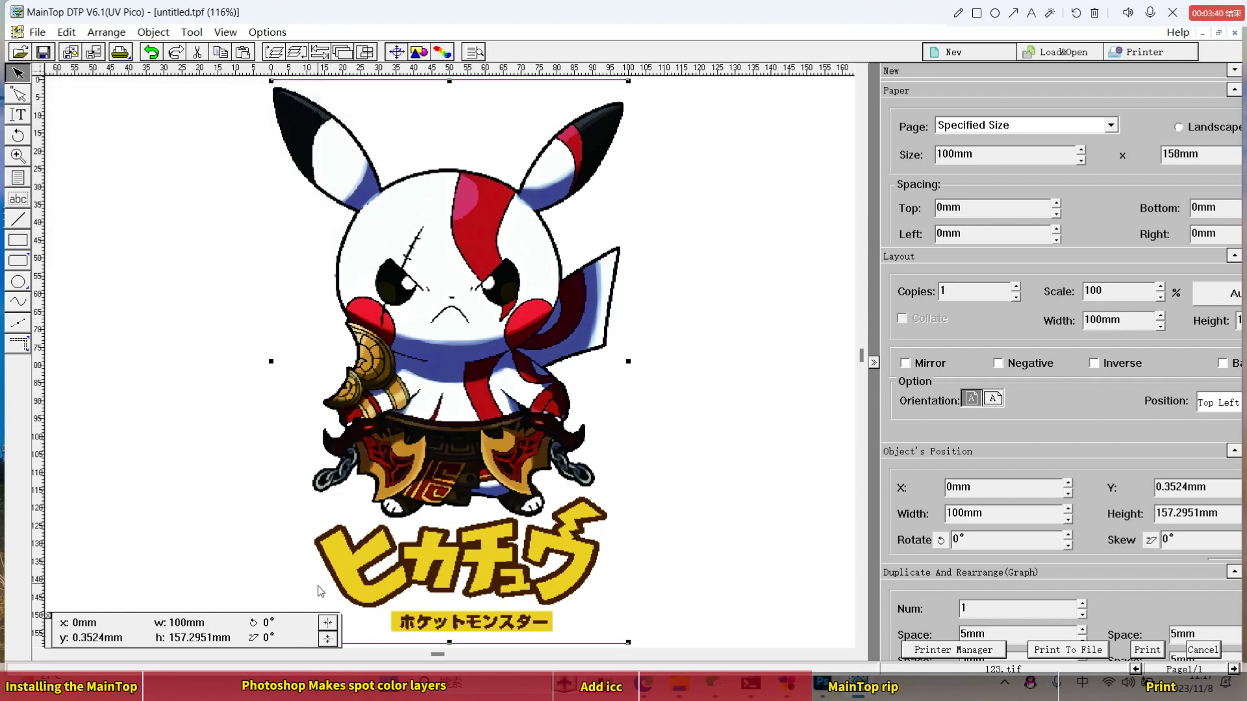
Rotate the picture to 90° and return its rotation to 0°
left_click(286, 621)
type("9")
key("Return")
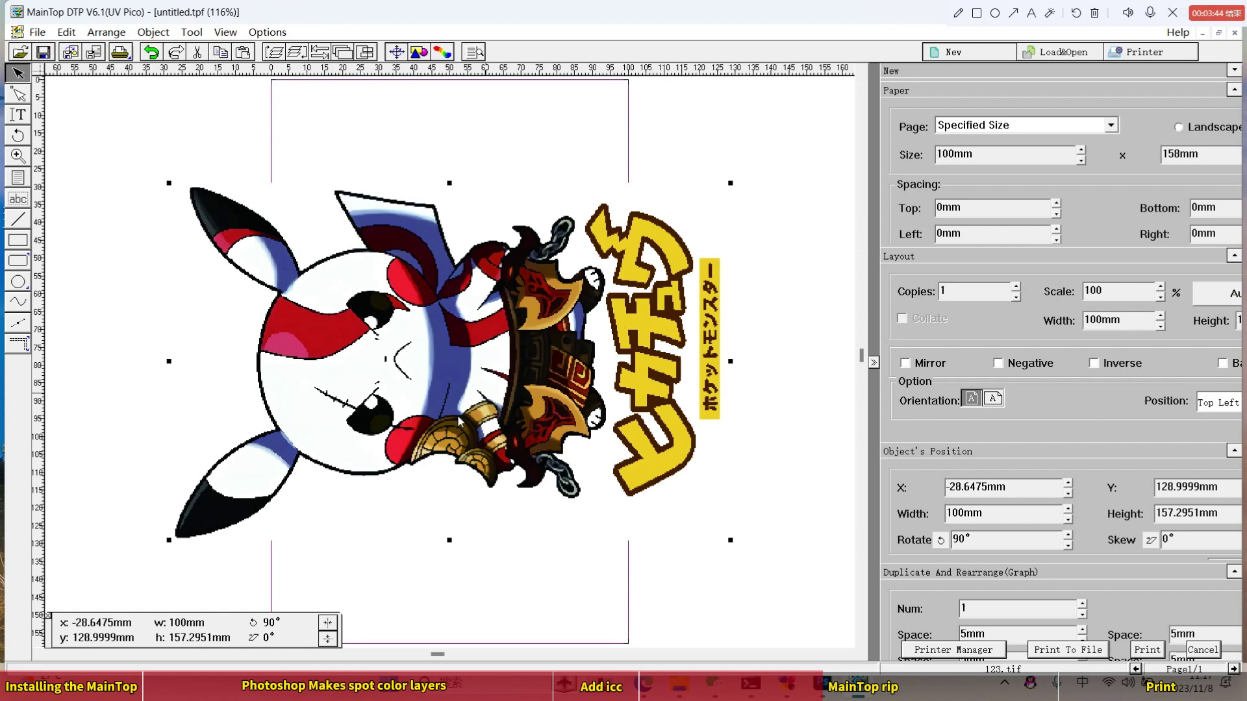
double_click(299, 627)
type("0")
key("Return")
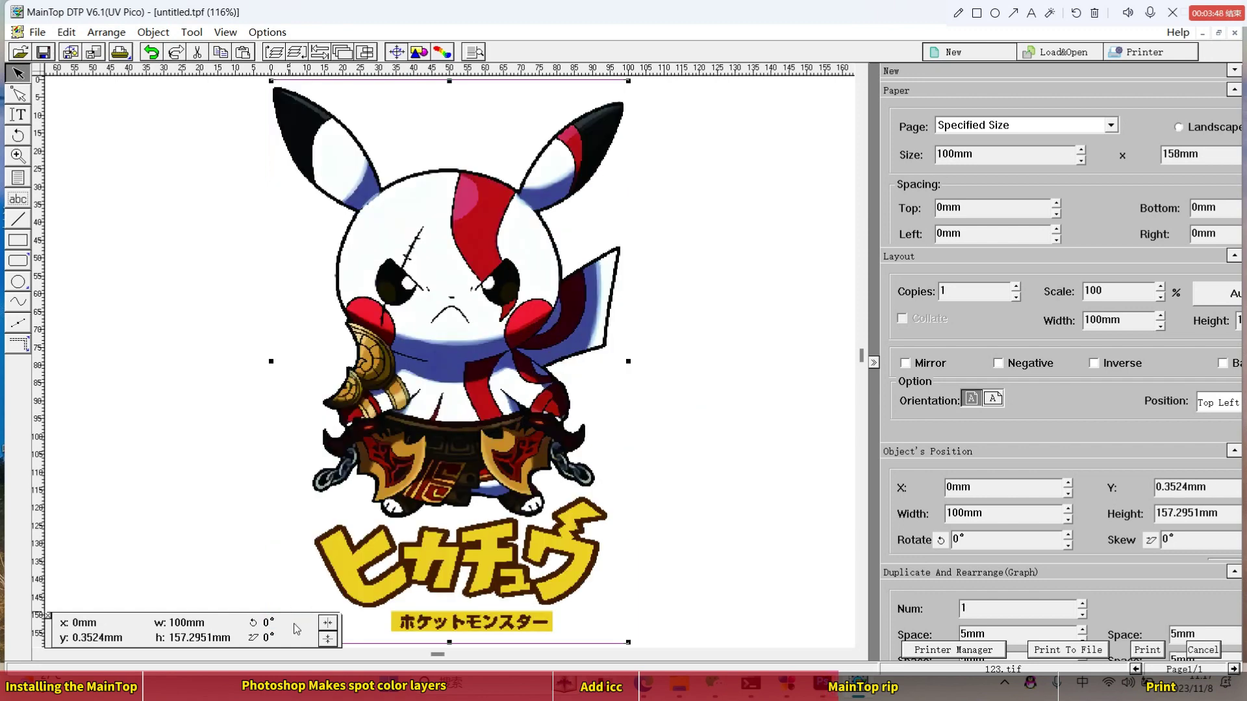
Open the printer driver properties for the print job and select v720x1080 dpi with the JESI_HS_XP600_720x1080_4C_UV_DTF print media
left_click(121, 53)
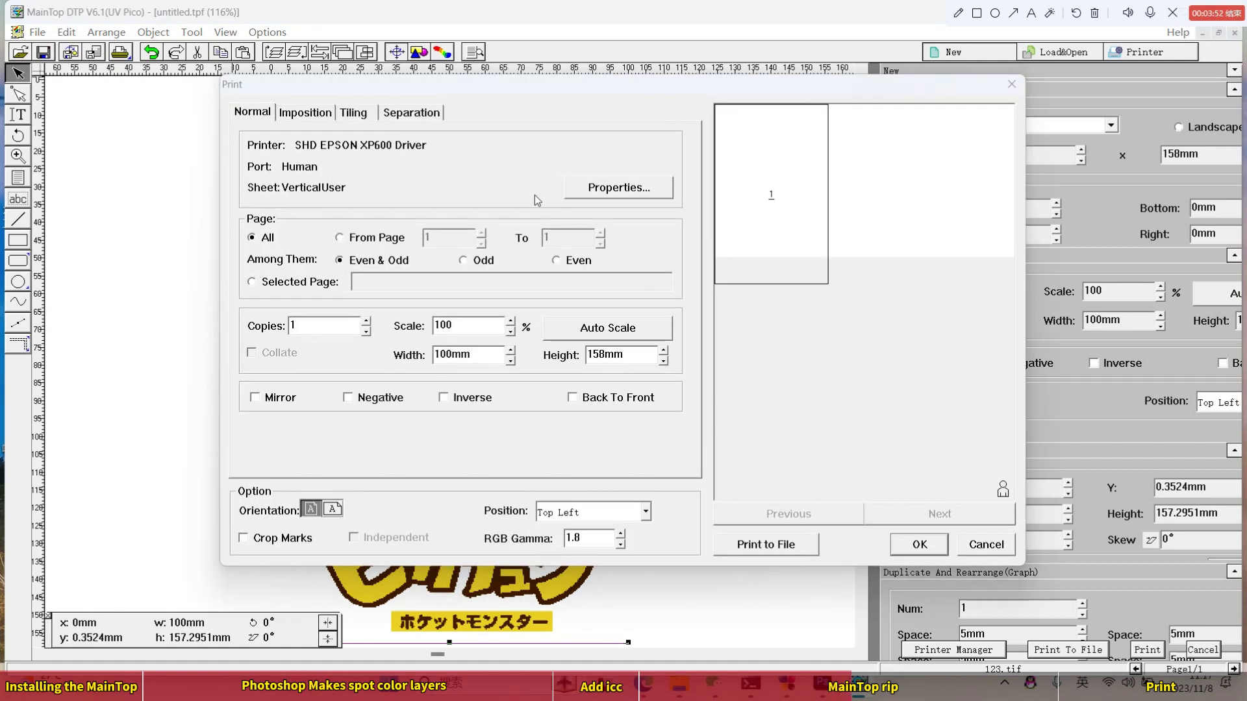
left_click(616, 188)
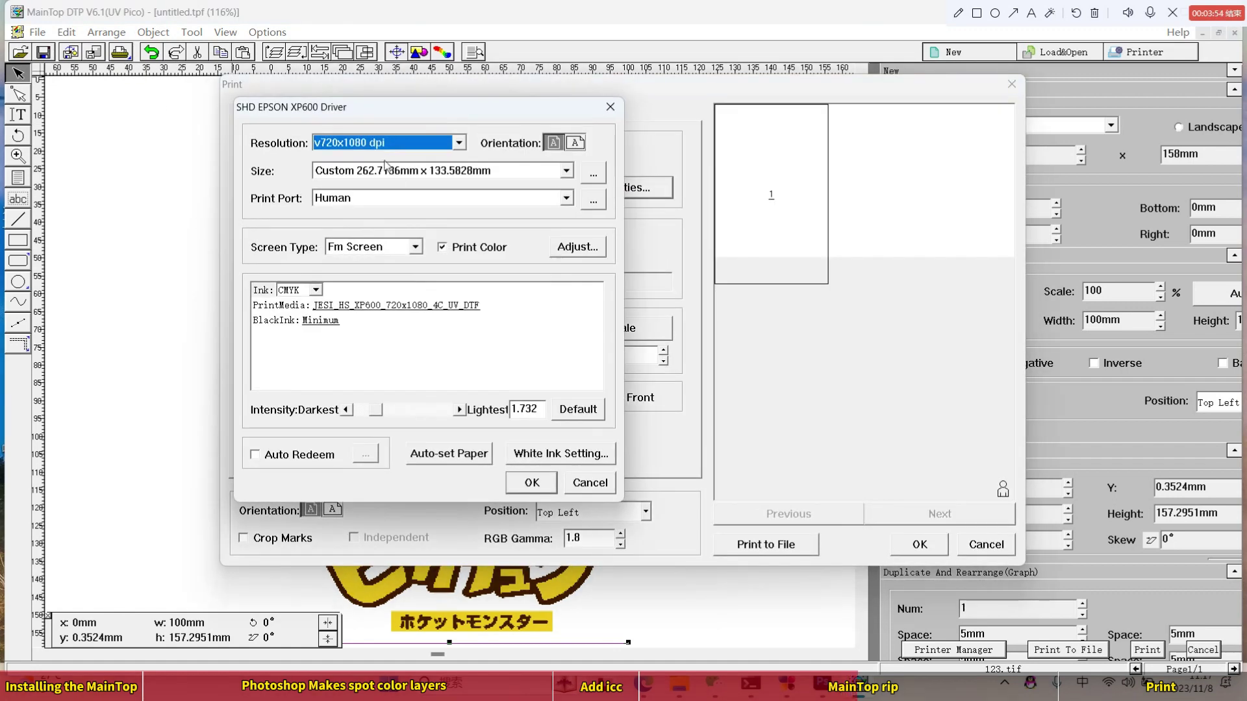
left_click(392, 143)
left_click(377, 211)
left_click(385, 313)
left_click(428, 313)
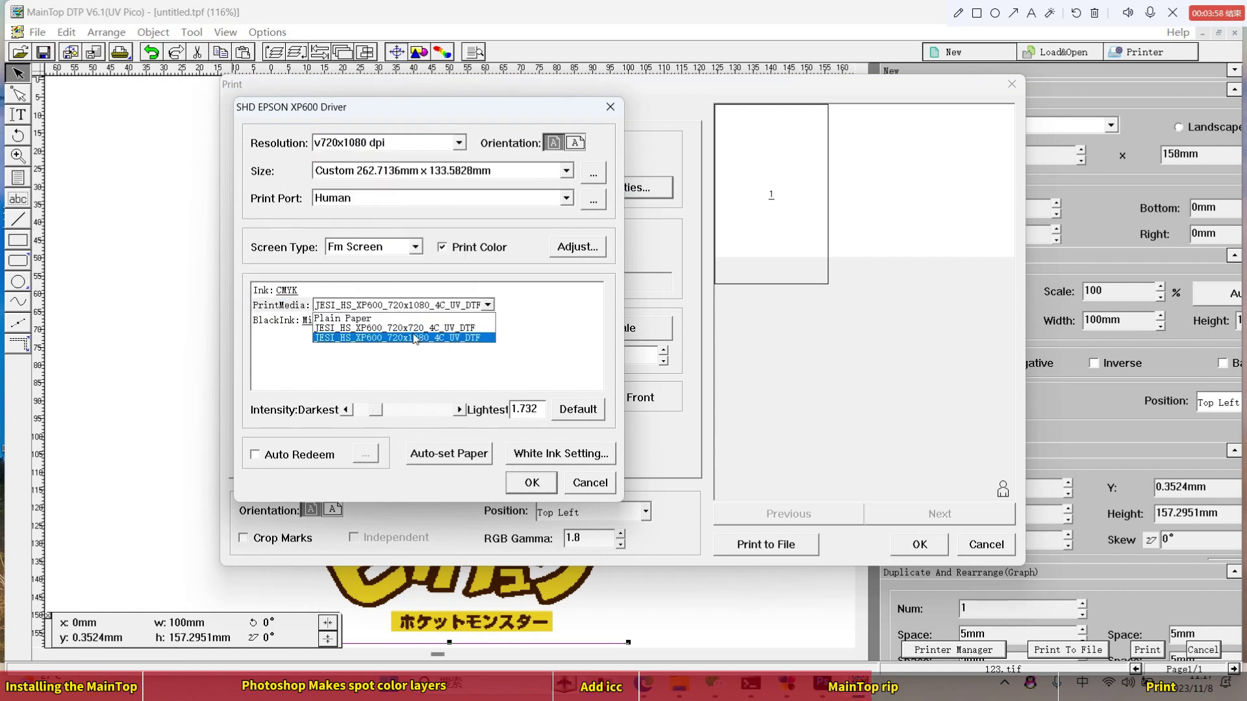
left_click(414, 337)
Switch the print media to JESI_HS_XP600_720x720_4C_UV_DTF and the resolution to v720x720 dpi
left_click(458, 305)
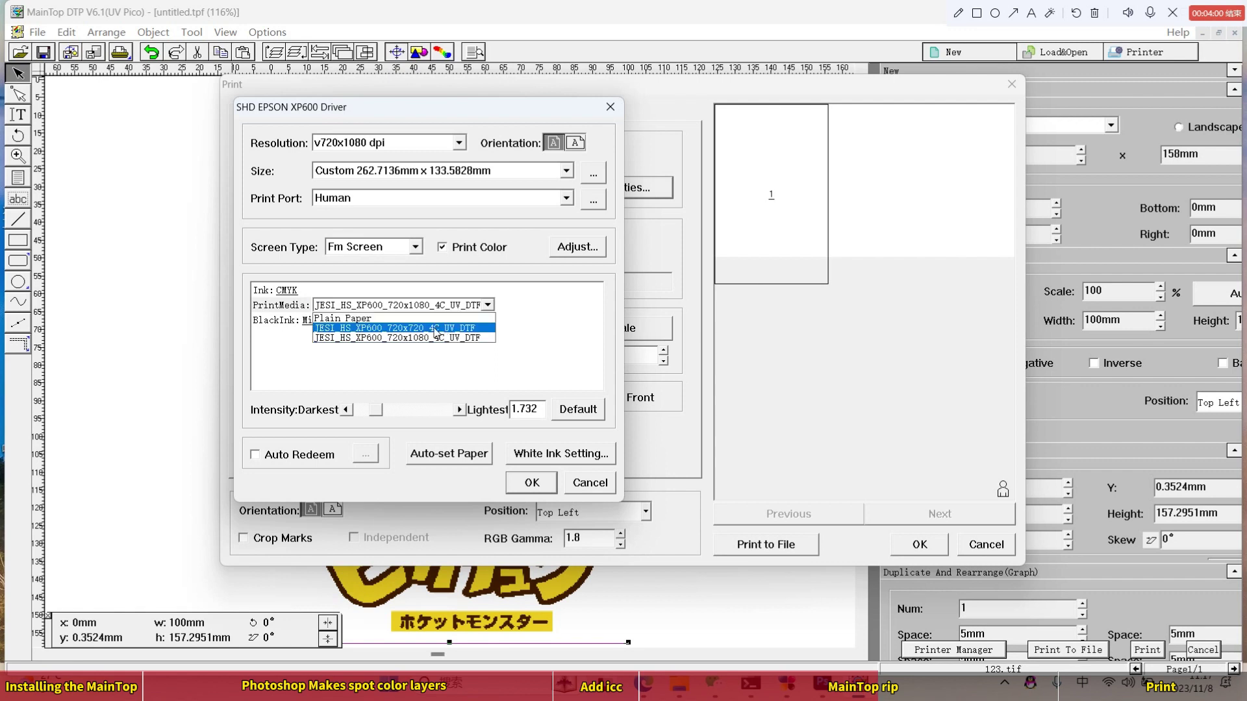
left_click(433, 327)
left_click(425, 146)
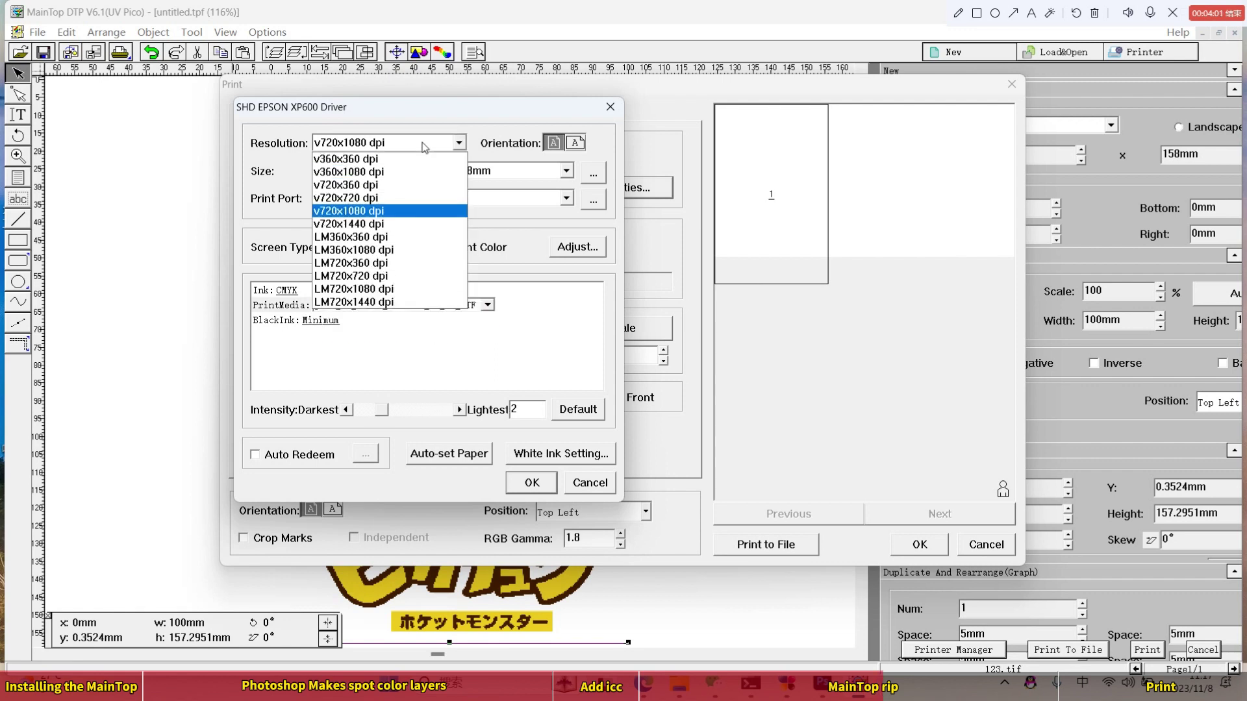
left_click(390, 200)
left_click(465, 307)
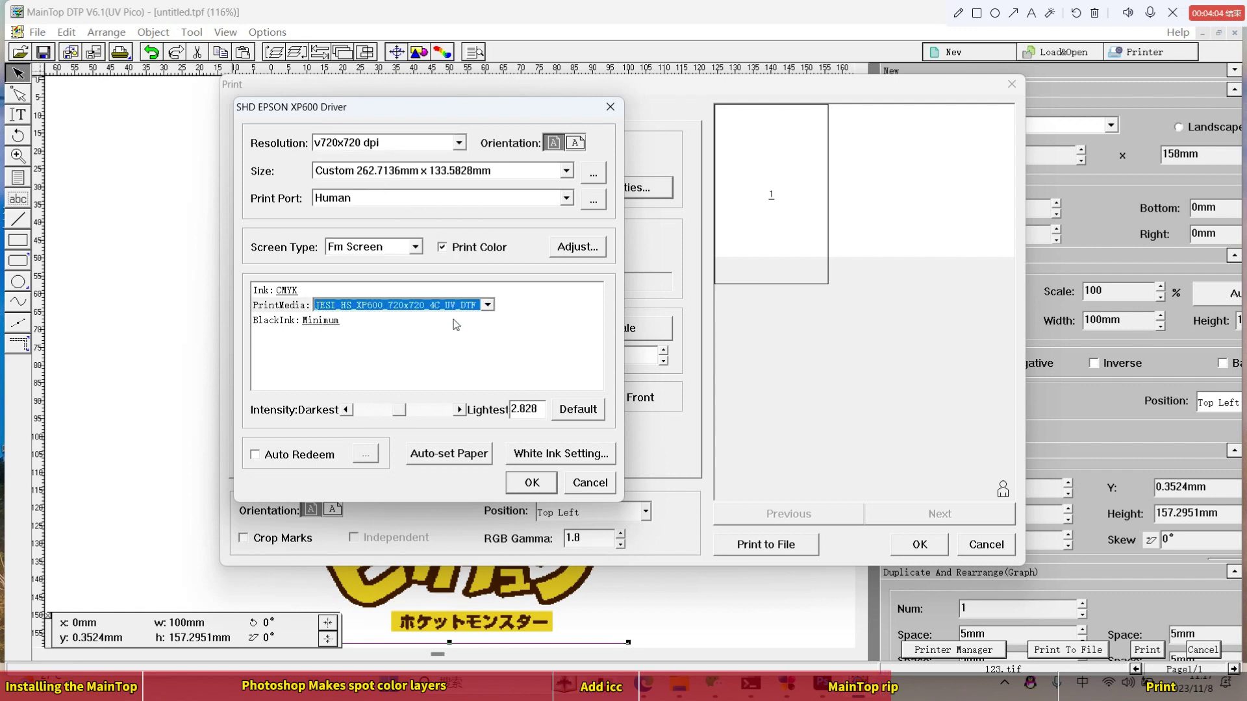
Set the print media back to JESI_HS_XP600_720x1080_4C_UV_DTF and the resolution to v720x1080 dpi
left_click(453, 306)
left_click(448, 344)
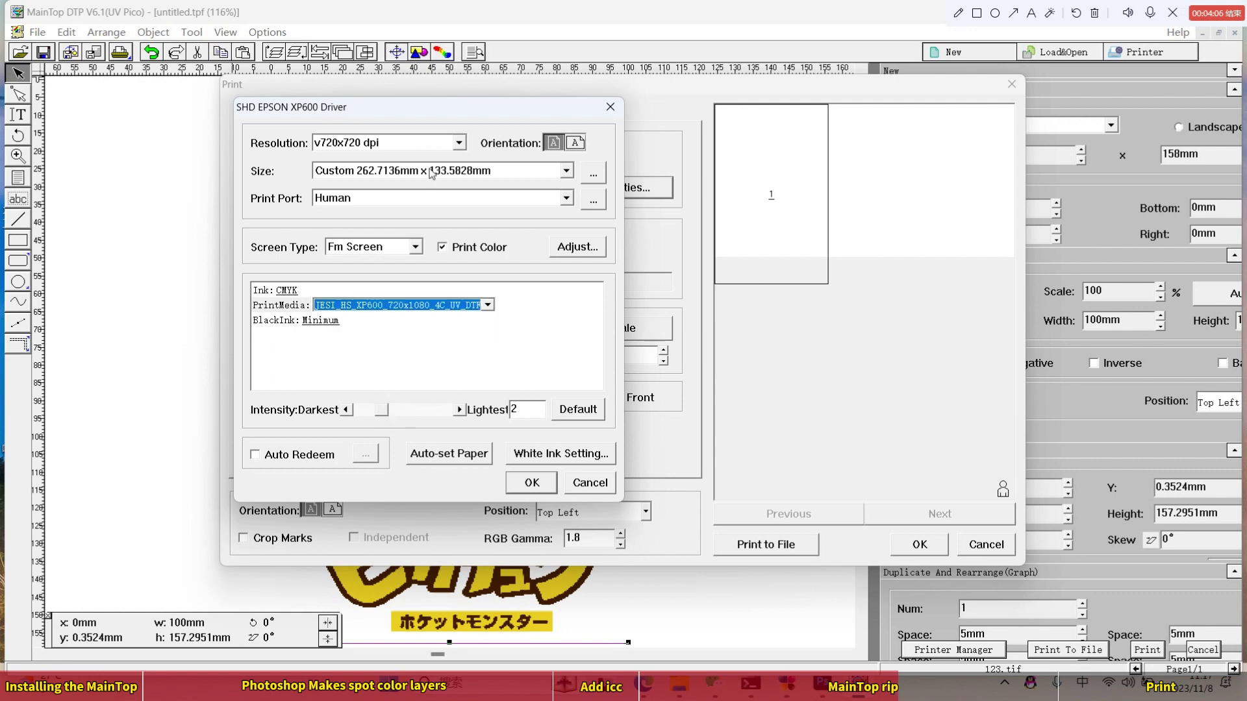
left_click(427, 149)
scroll(416, 188, "up", 2)
left_click(383, 213)
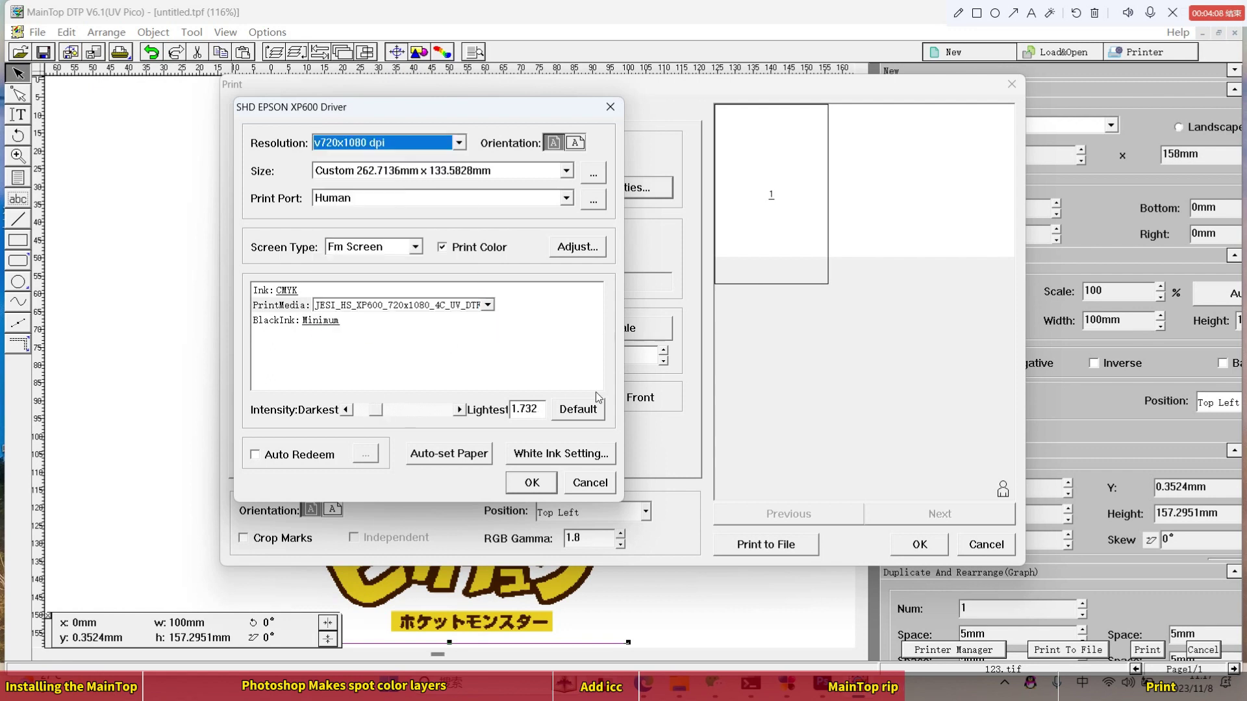
Open the white ink settings and set the number of white channels to 2
left_click(566, 462)
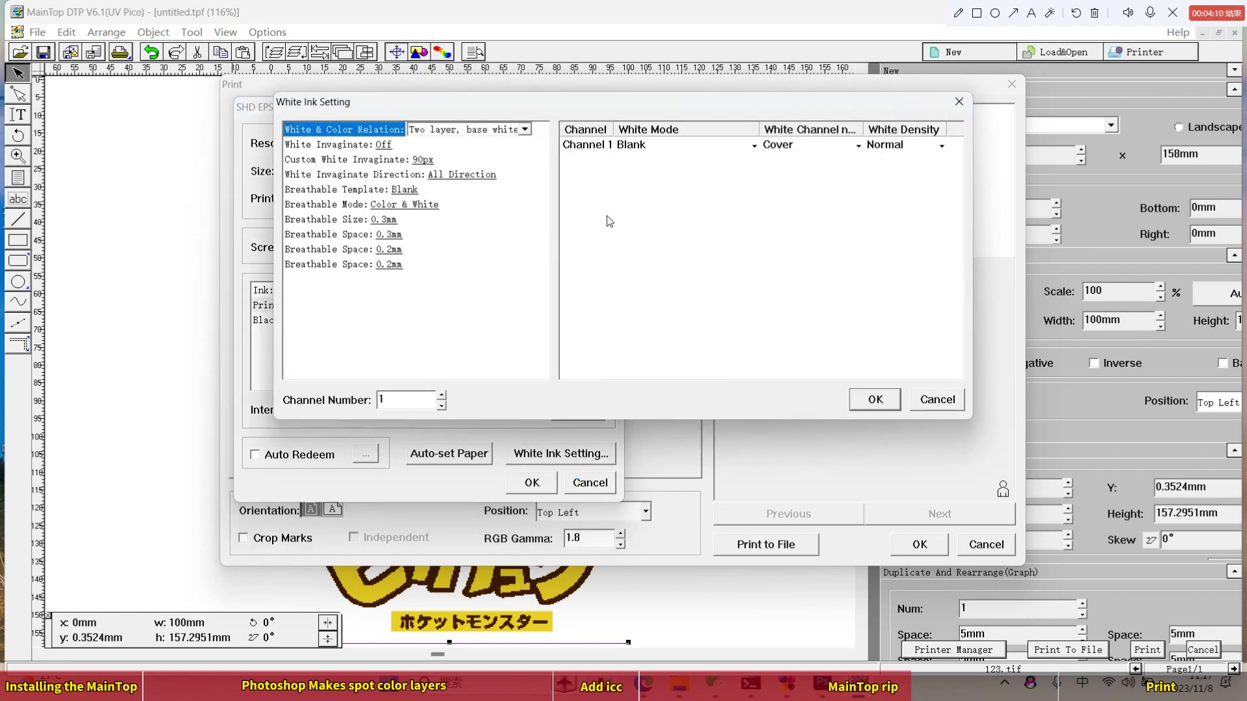
left_click(441, 396)
left_click(440, 395)
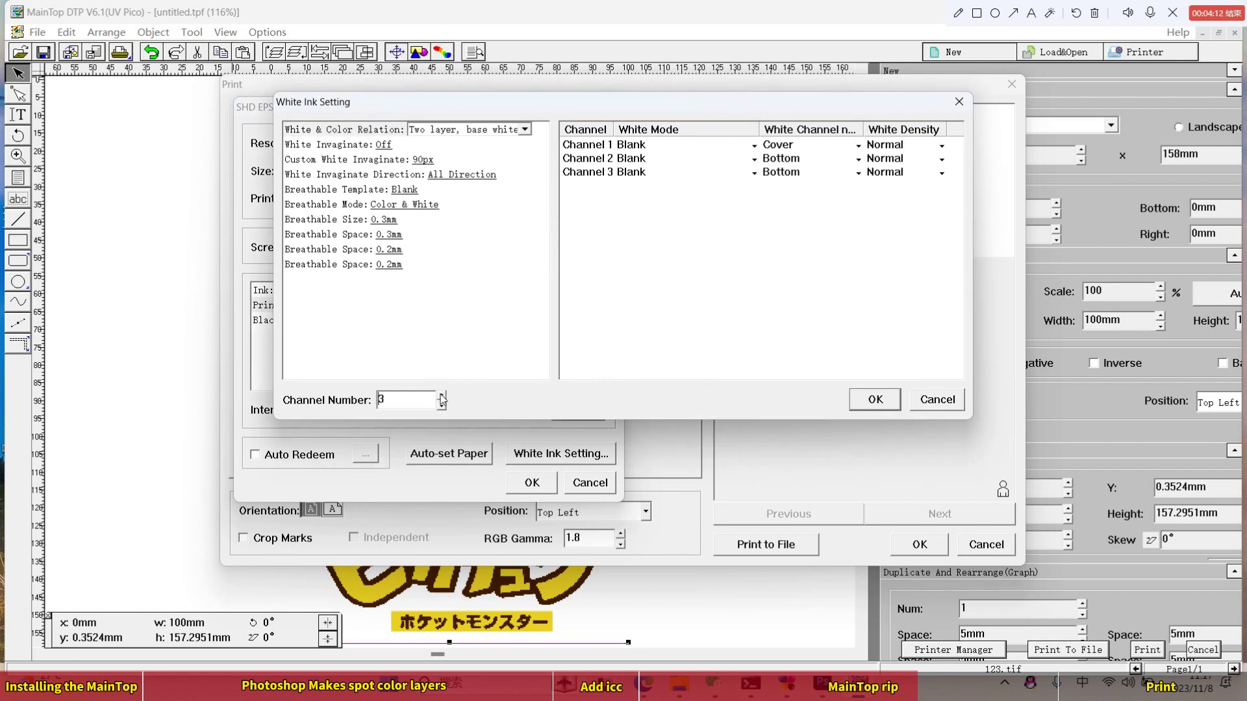
left_click(442, 406)
left_click(441, 405)
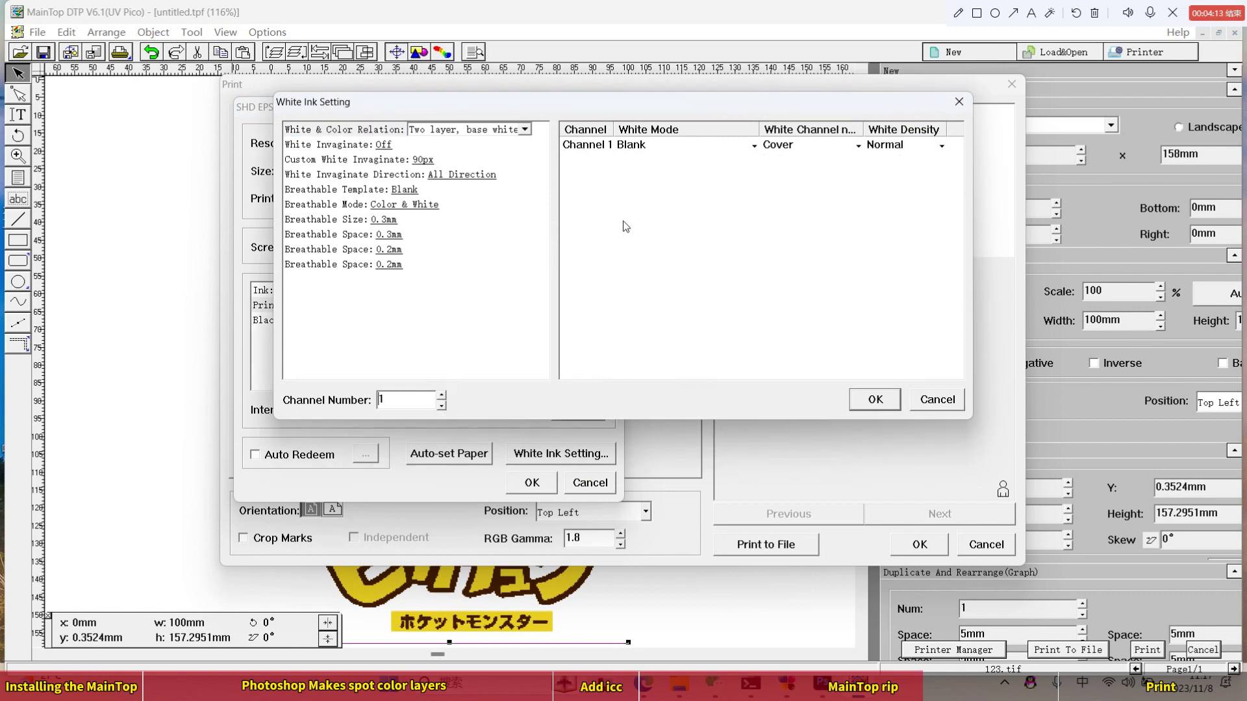
left_click(442, 396)
Set the white mode of Channel 1 and Channel 2 to Spot Color
left_click(690, 150)
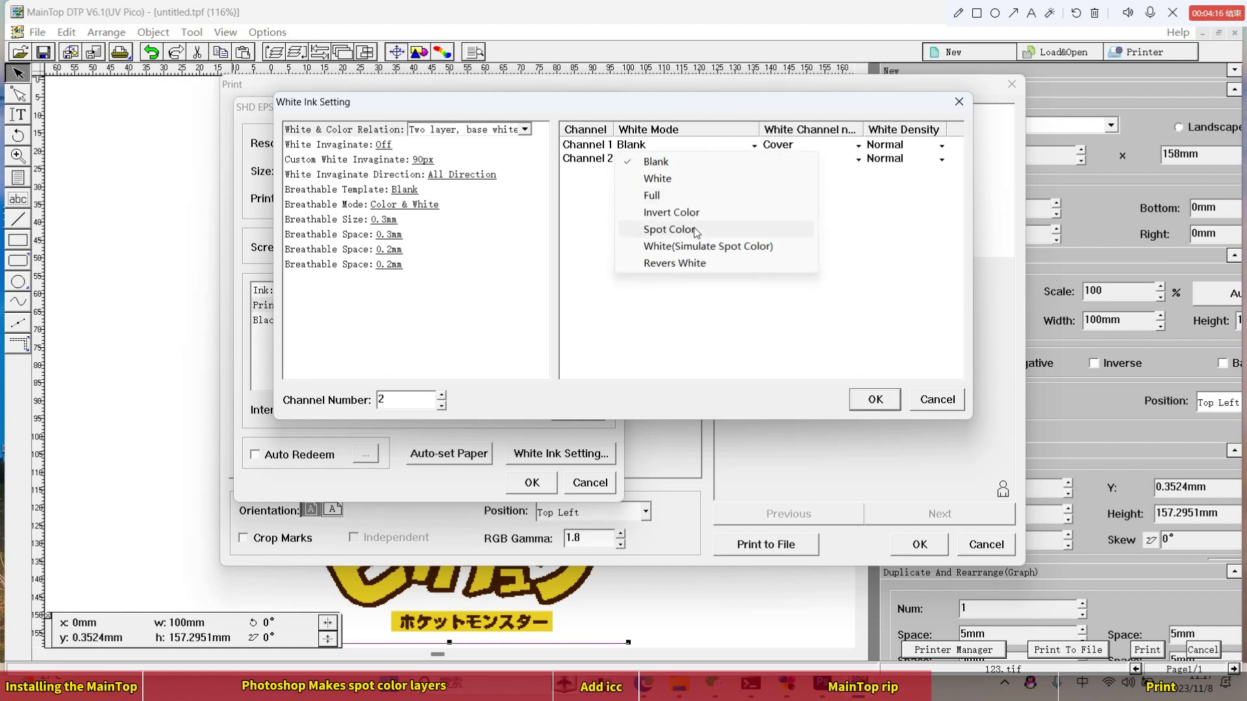
left_click(693, 229)
left_click(698, 163)
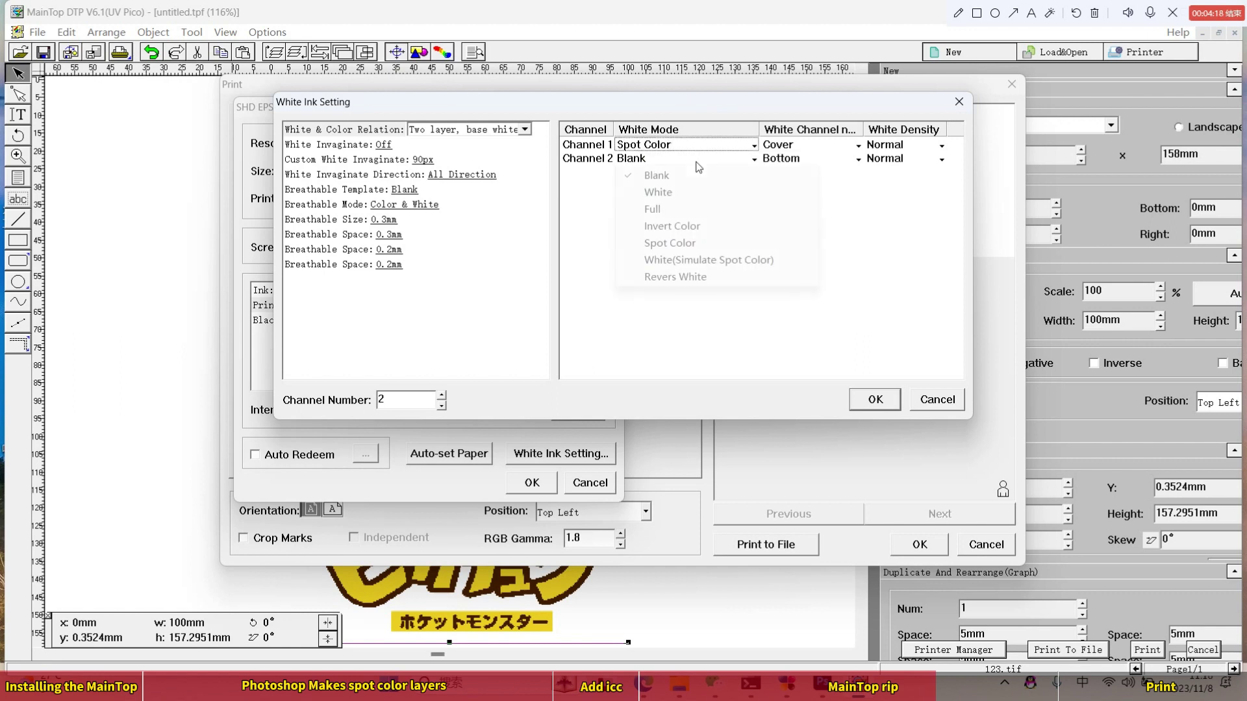
left_click(682, 243)
Set the white density to 100% for Channel 1 and 40% for Channel 2, and apply the white ink settings
left_click(914, 146)
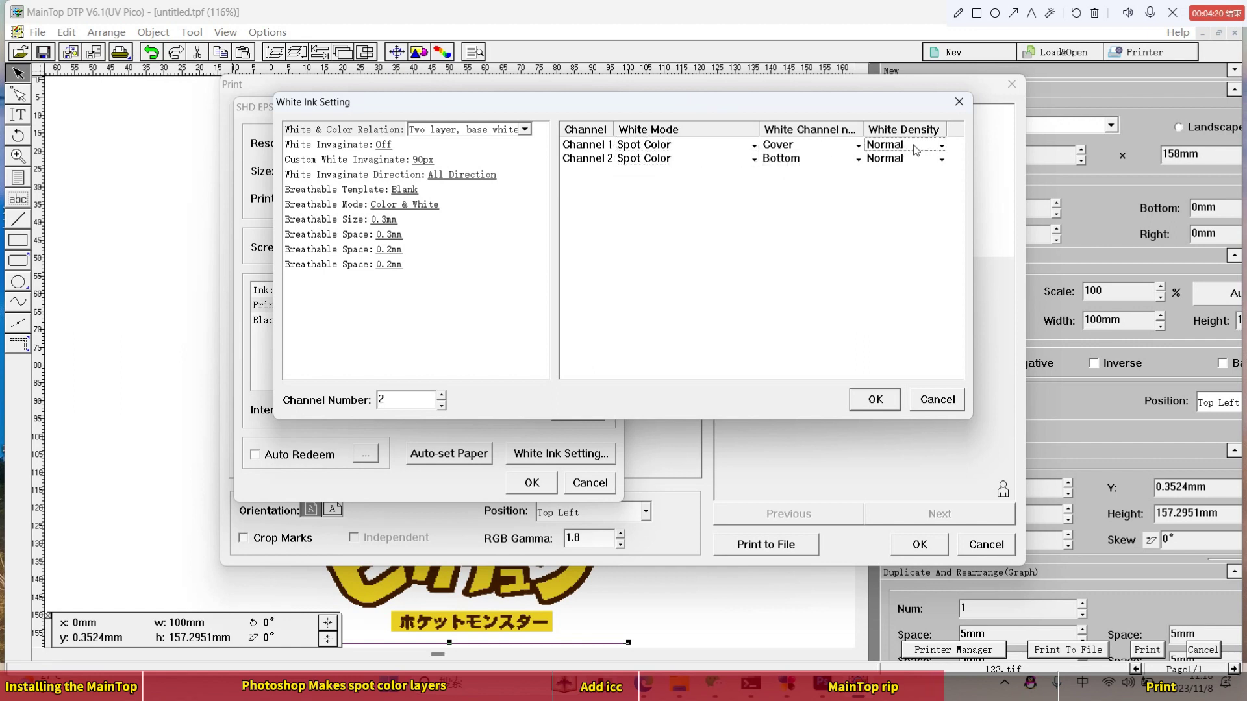
left_click(907, 397)
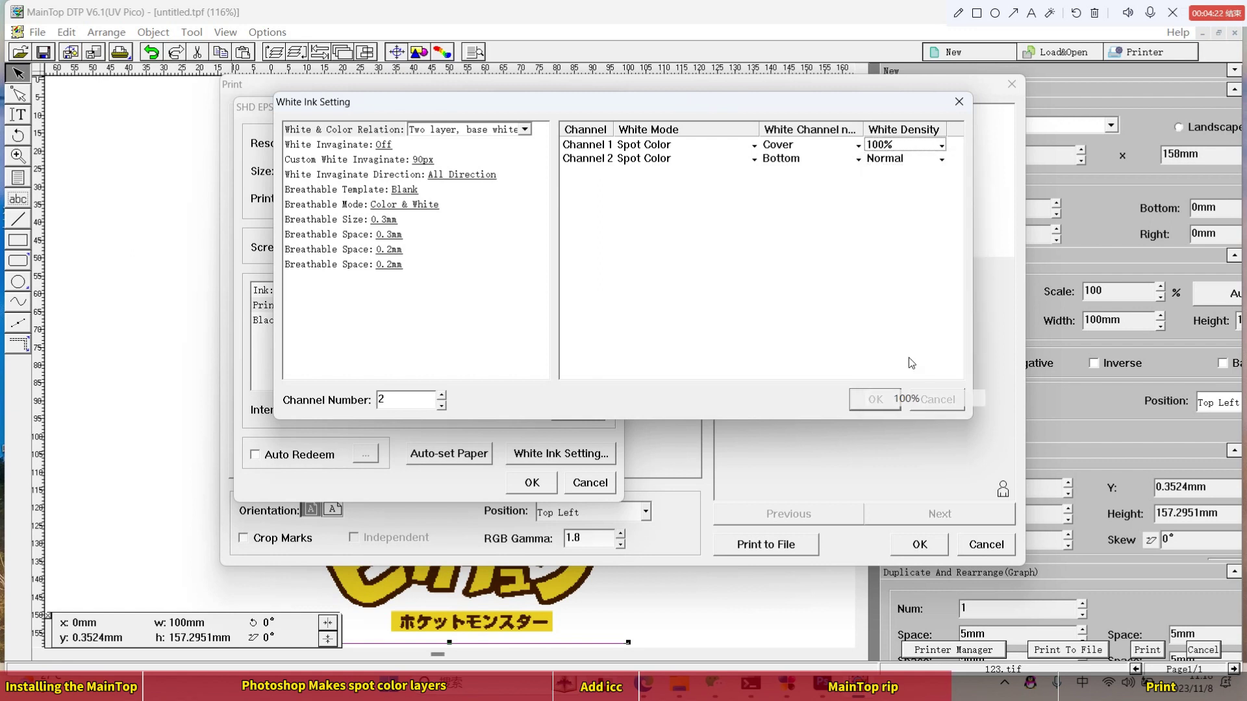
left_click(932, 163)
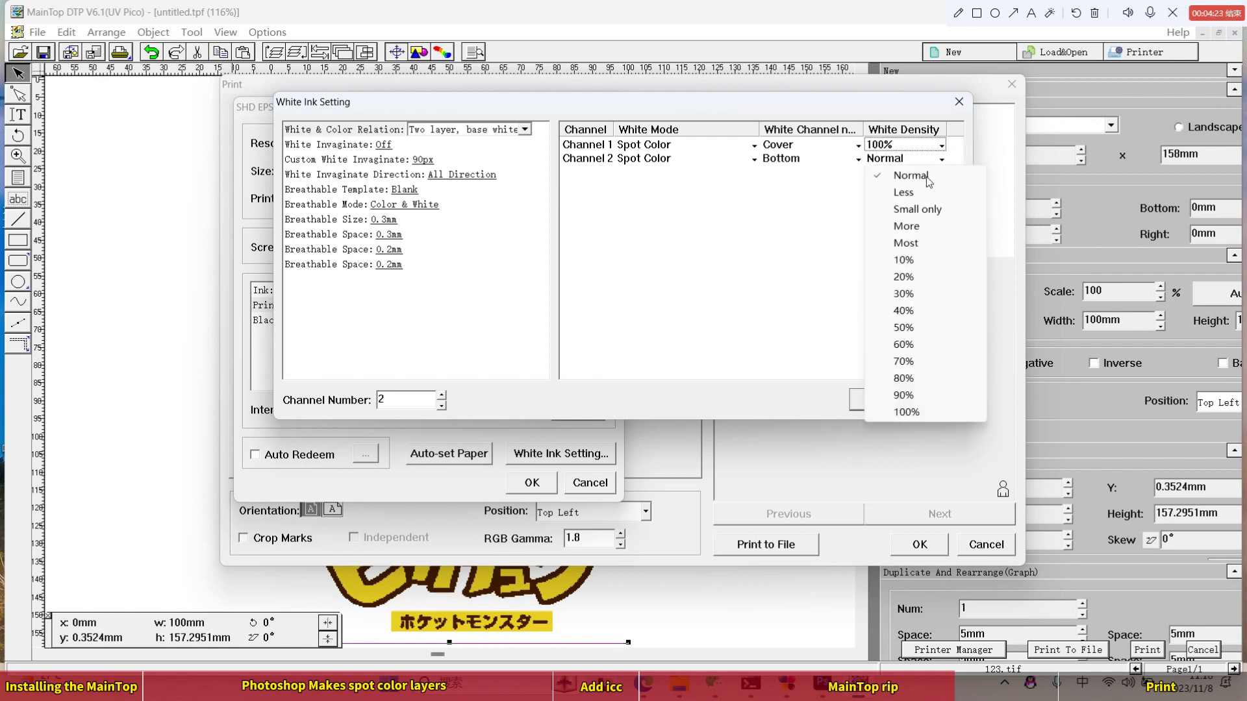
left_click(910, 311)
left_click(876, 400)
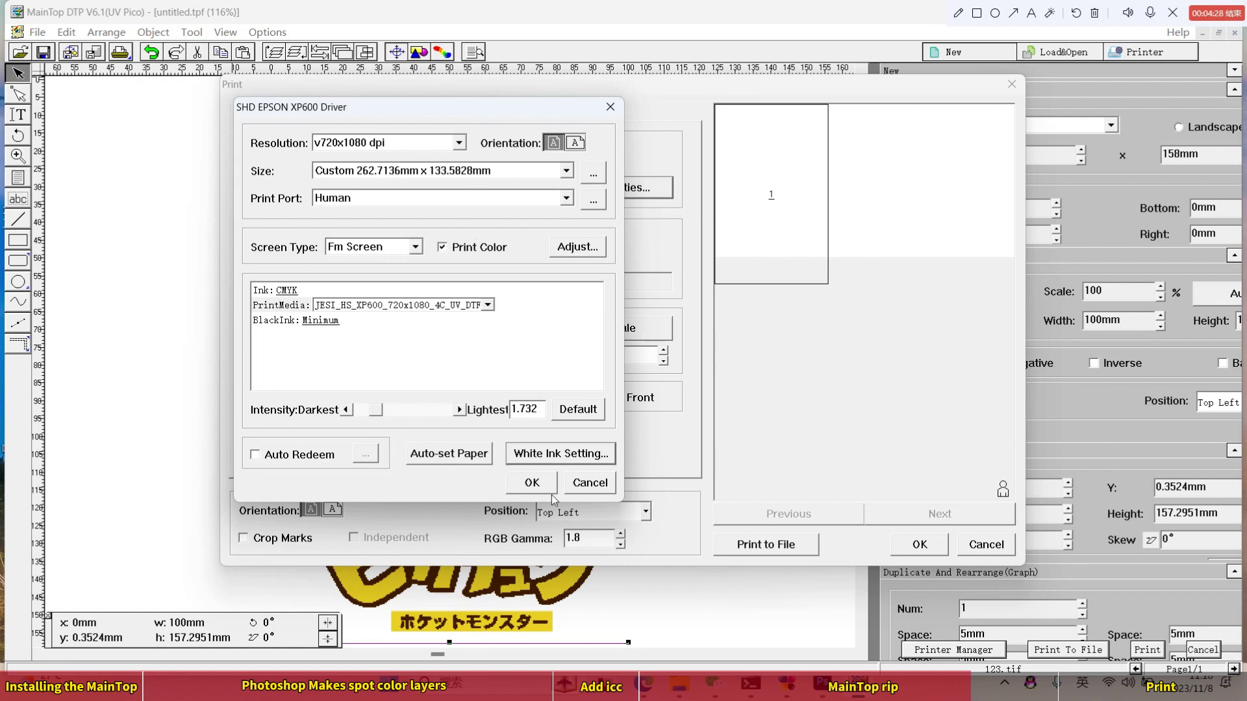
Set the driver's paper size to Auto and output the job to a print file named 456.prn on the desktop
left_click(495, 176)
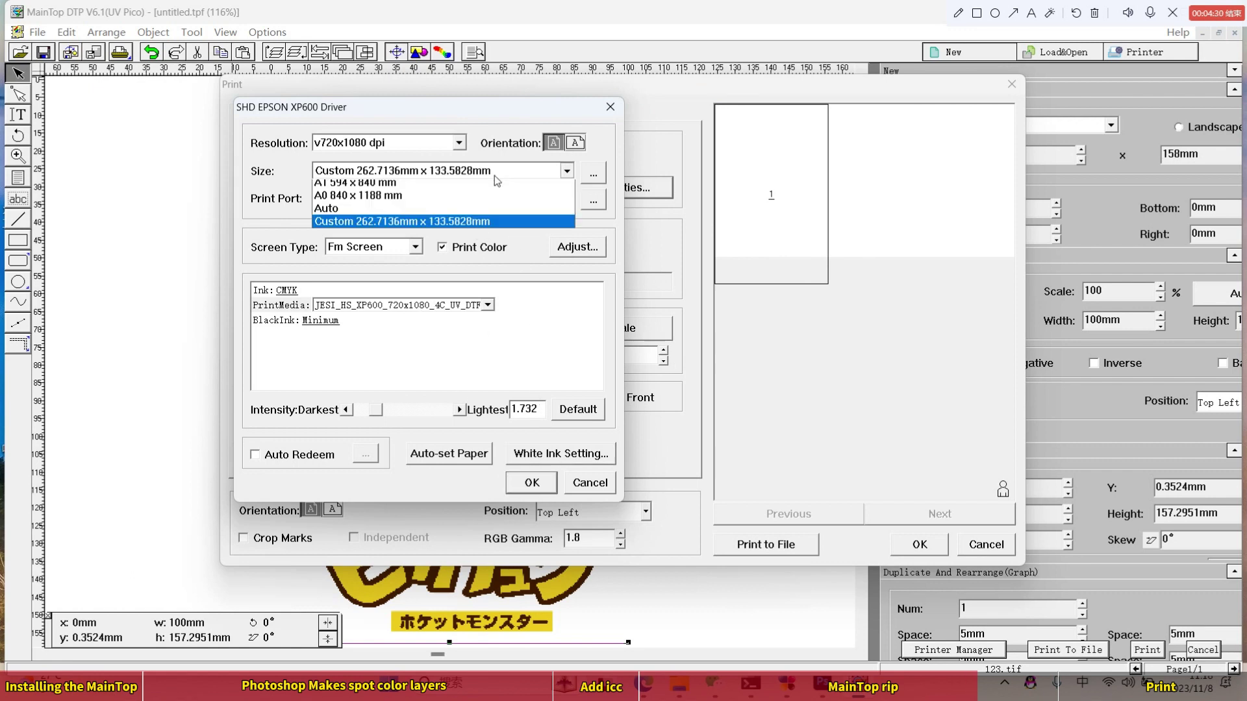
left_click(358, 339)
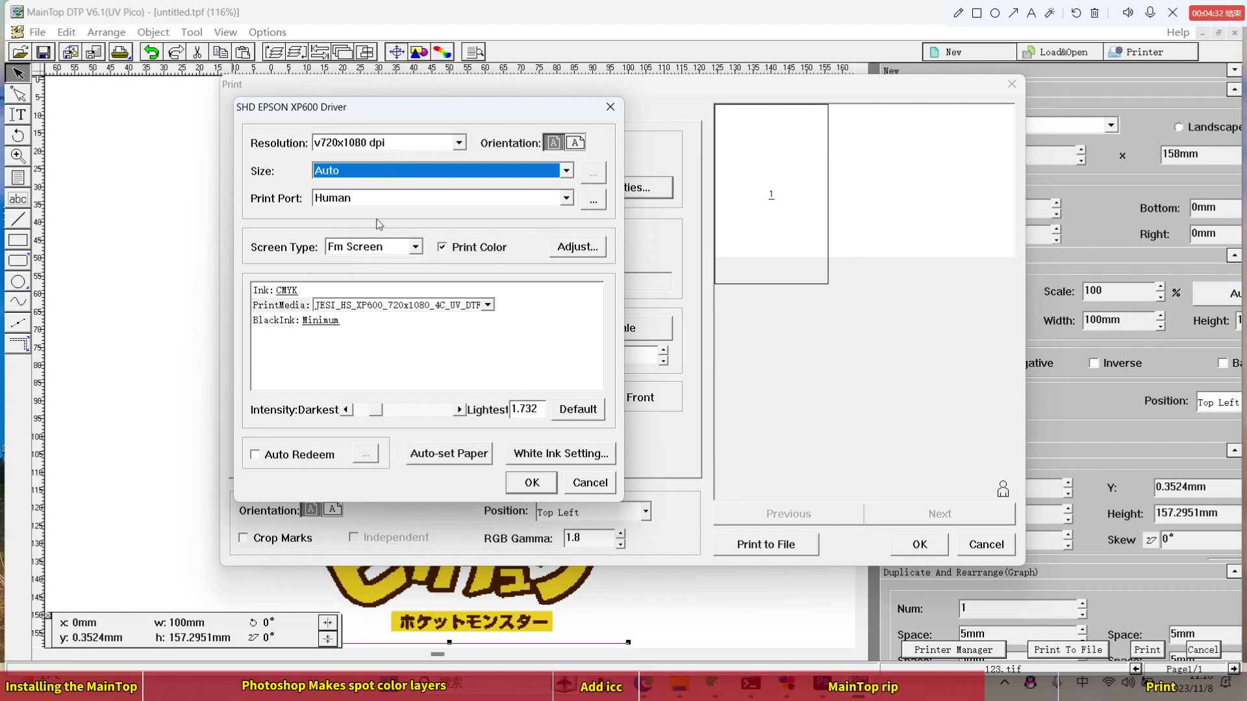
left_click(532, 484)
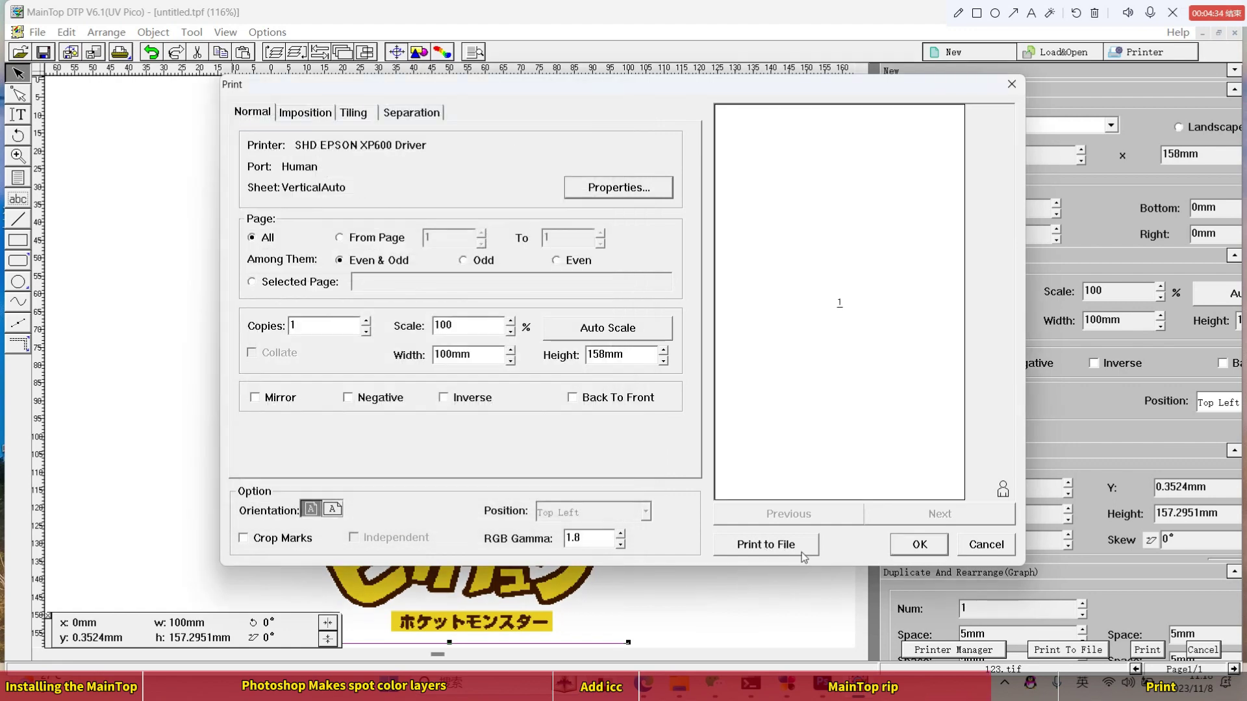
left_click(775, 551)
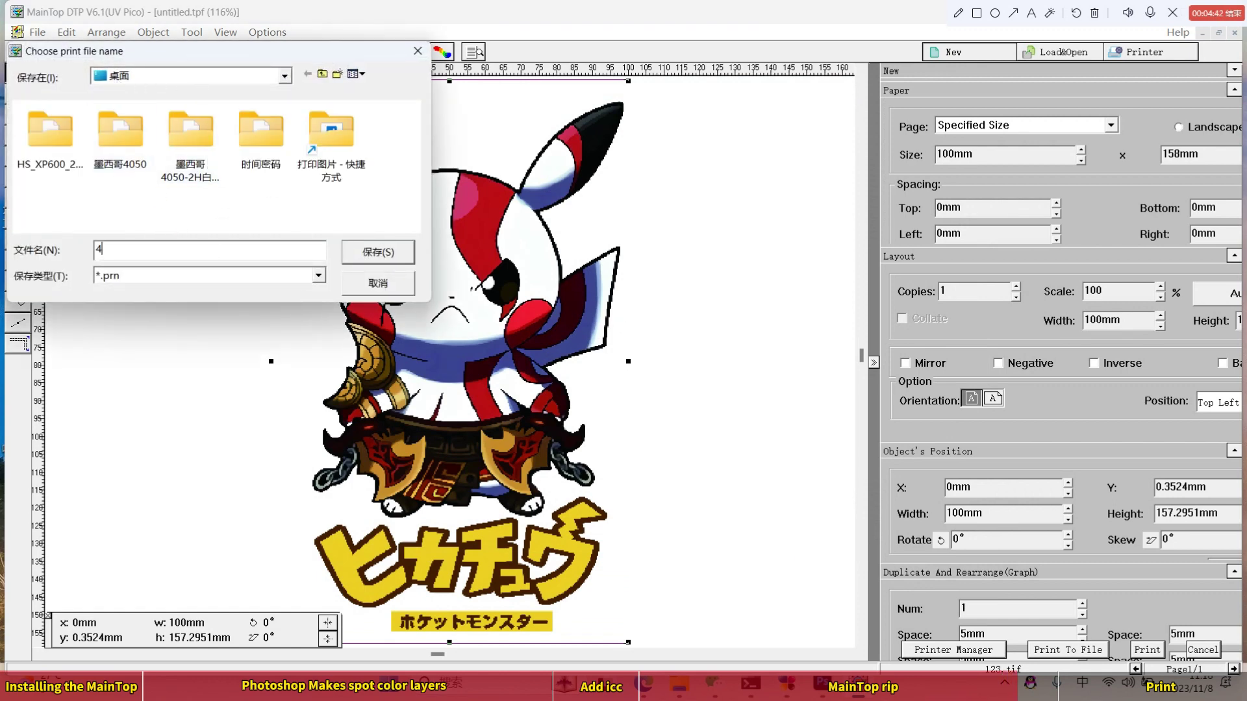
left_click(389, 258)
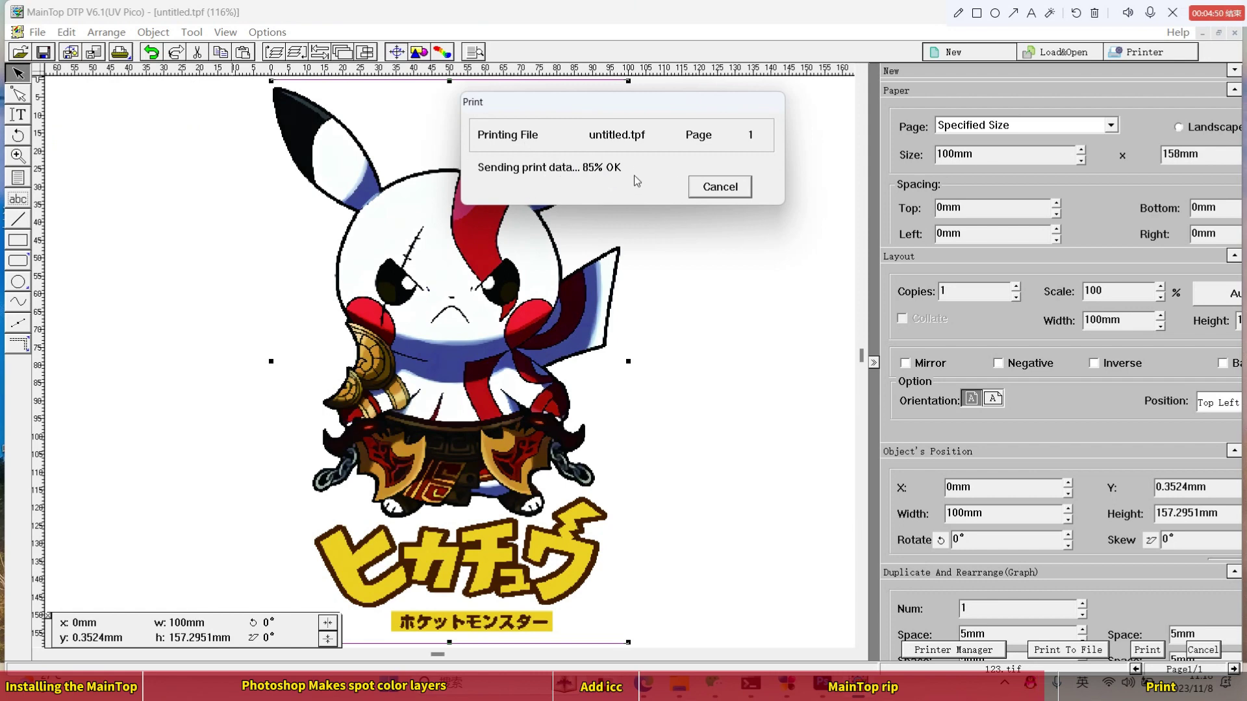
Minimize the open windows and switch to the PrintExp print control software
left_click_drag(870, 24, 870, 123)
left_click(1133, 127)
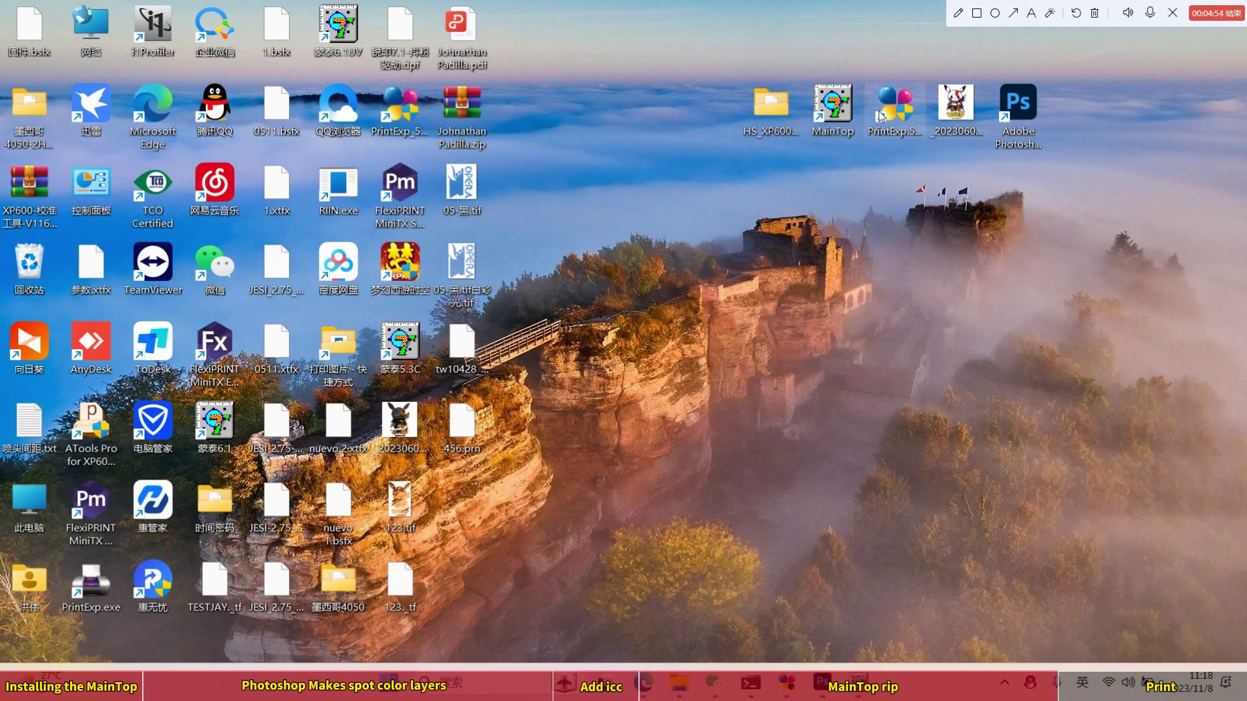
left_click(910, 119)
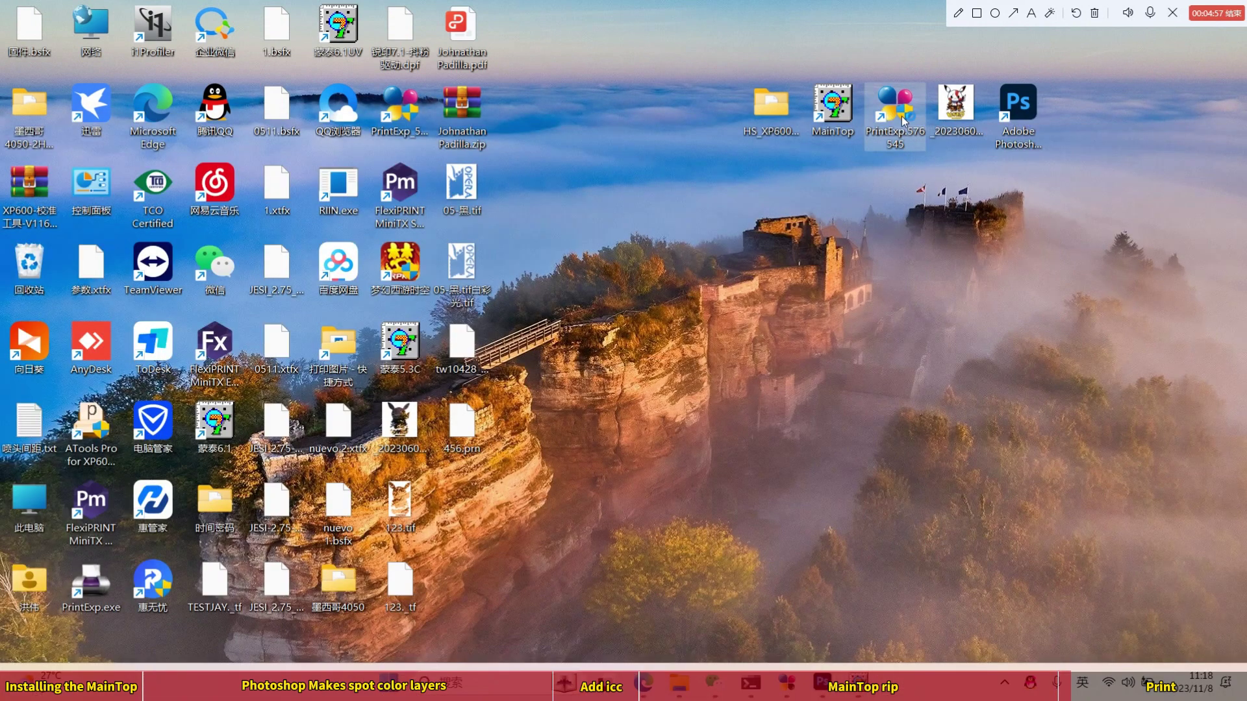
double_click(903, 121)
left_click(706, 398)
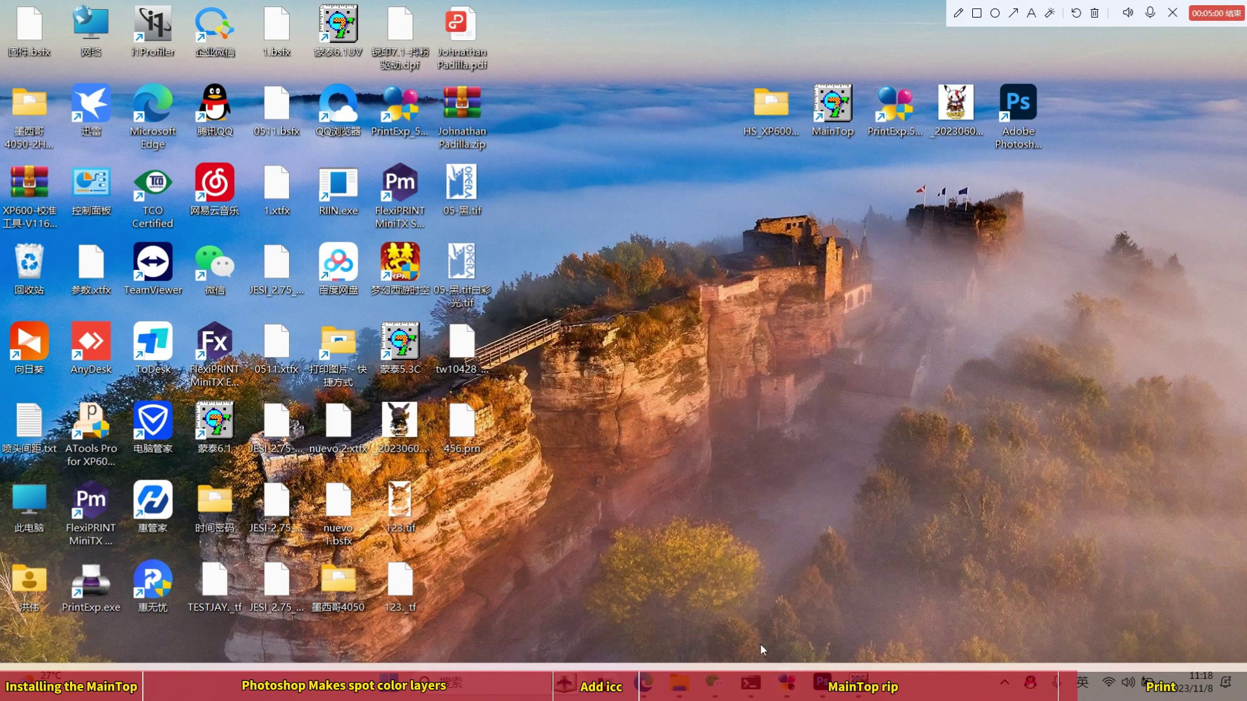
left_click(785, 681)
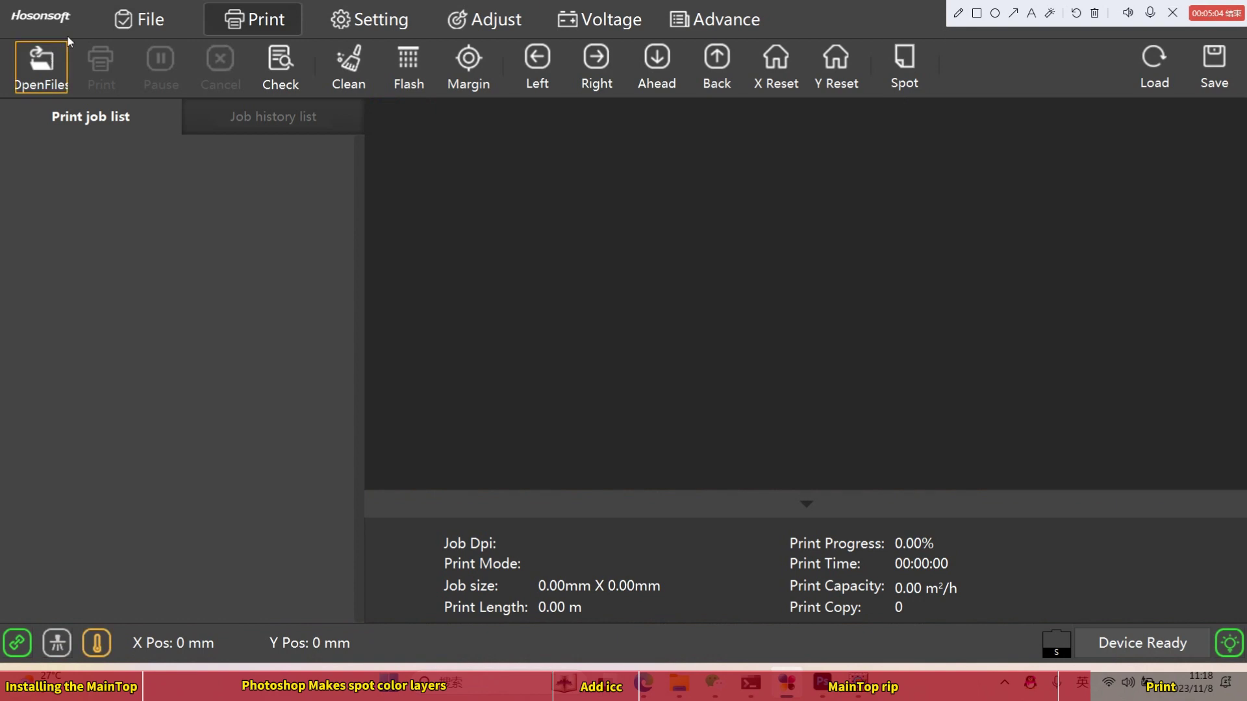
Refresh the Desktop folder's file list and load 456.prn into the print job list
left_click(125, 25)
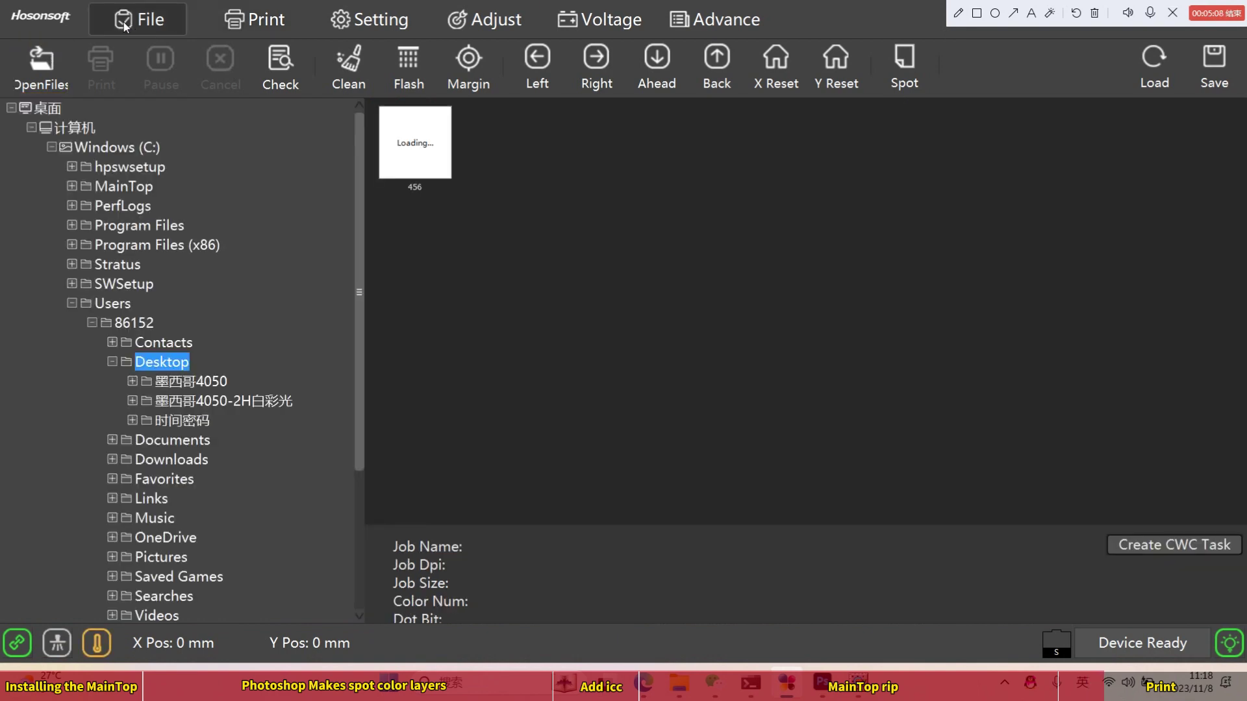
left_click(438, 143)
right_click(437, 143)
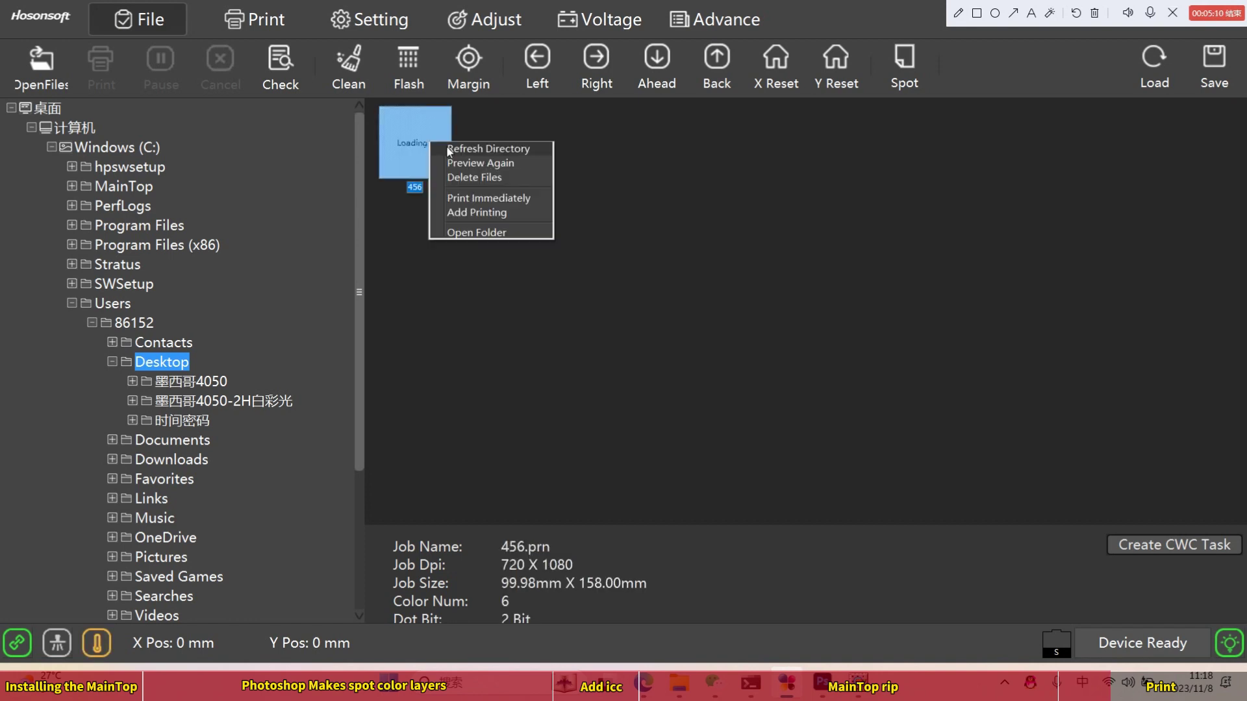
left_click(461, 149)
left_click(431, 157)
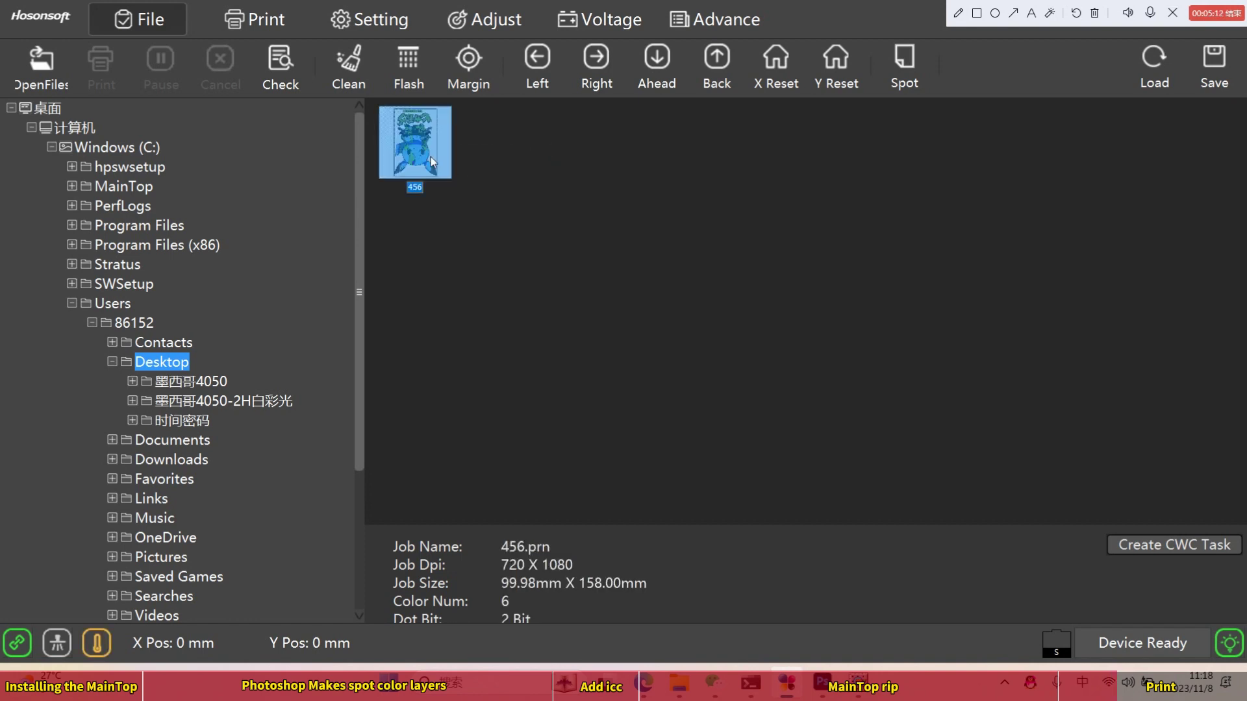
double_click(422, 150)
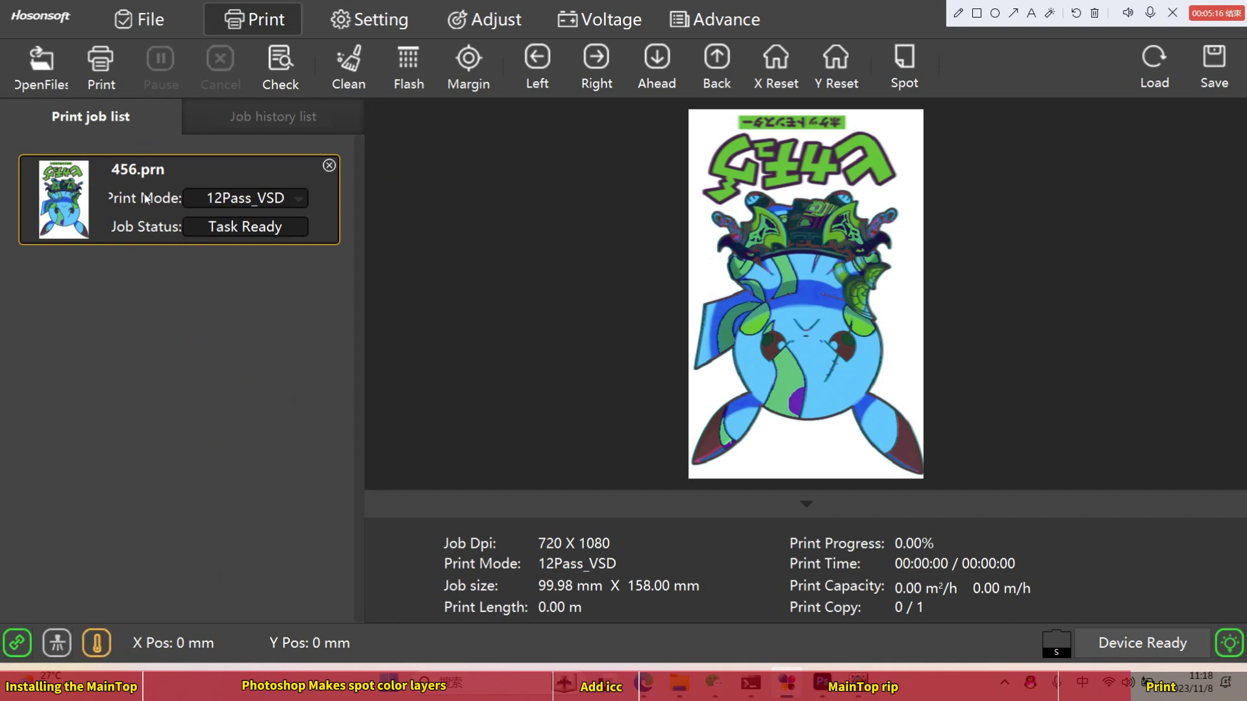
Open the task settings of 456.prn and enable the Copy option
right_click(84, 197)
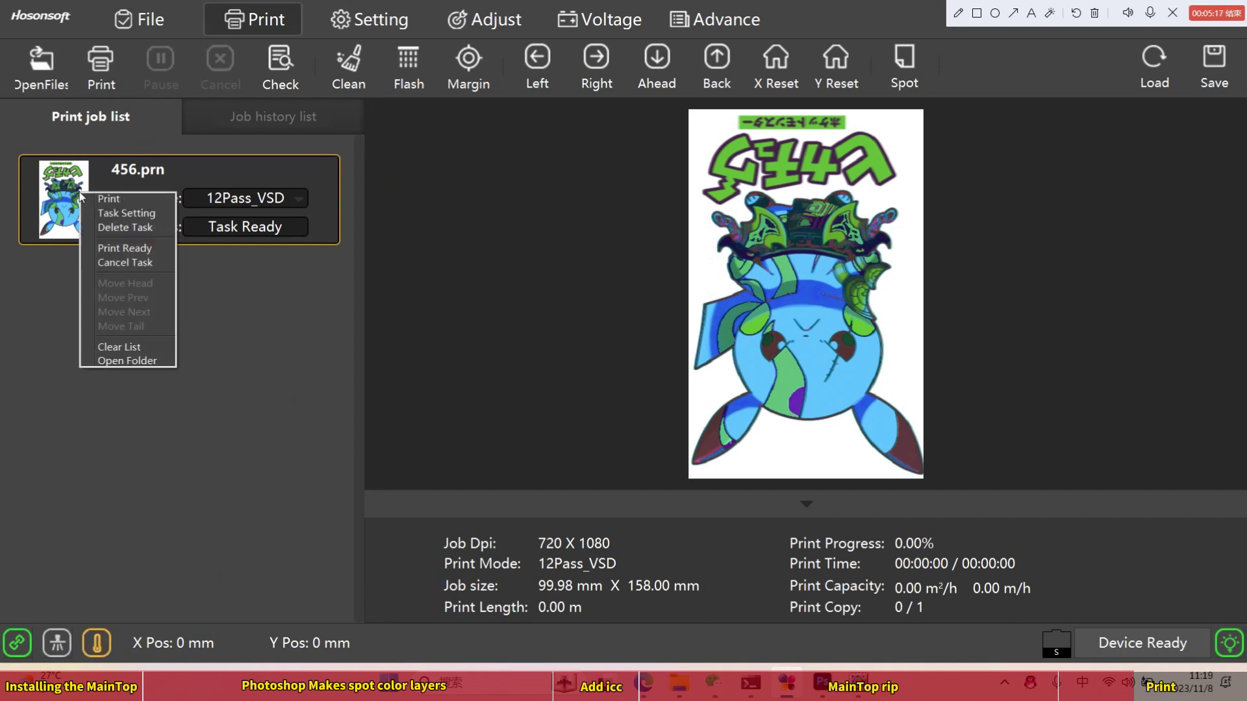
left_click(119, 214)
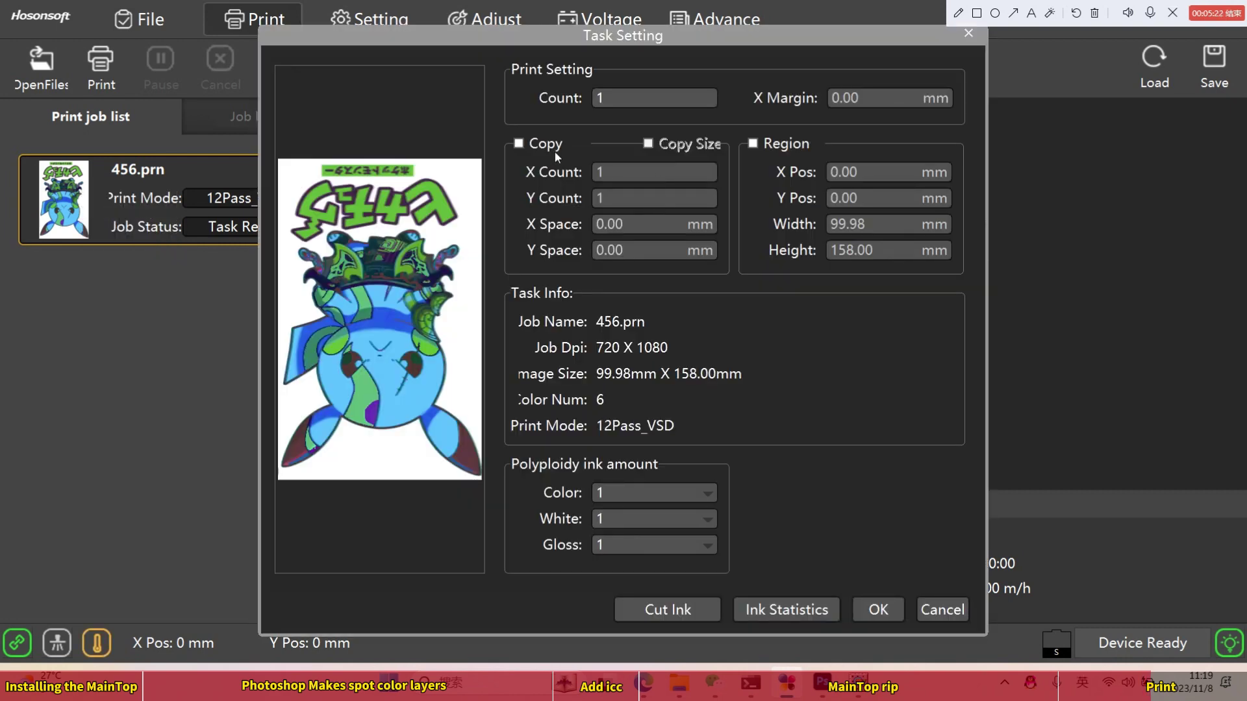
left_click(555, 152)
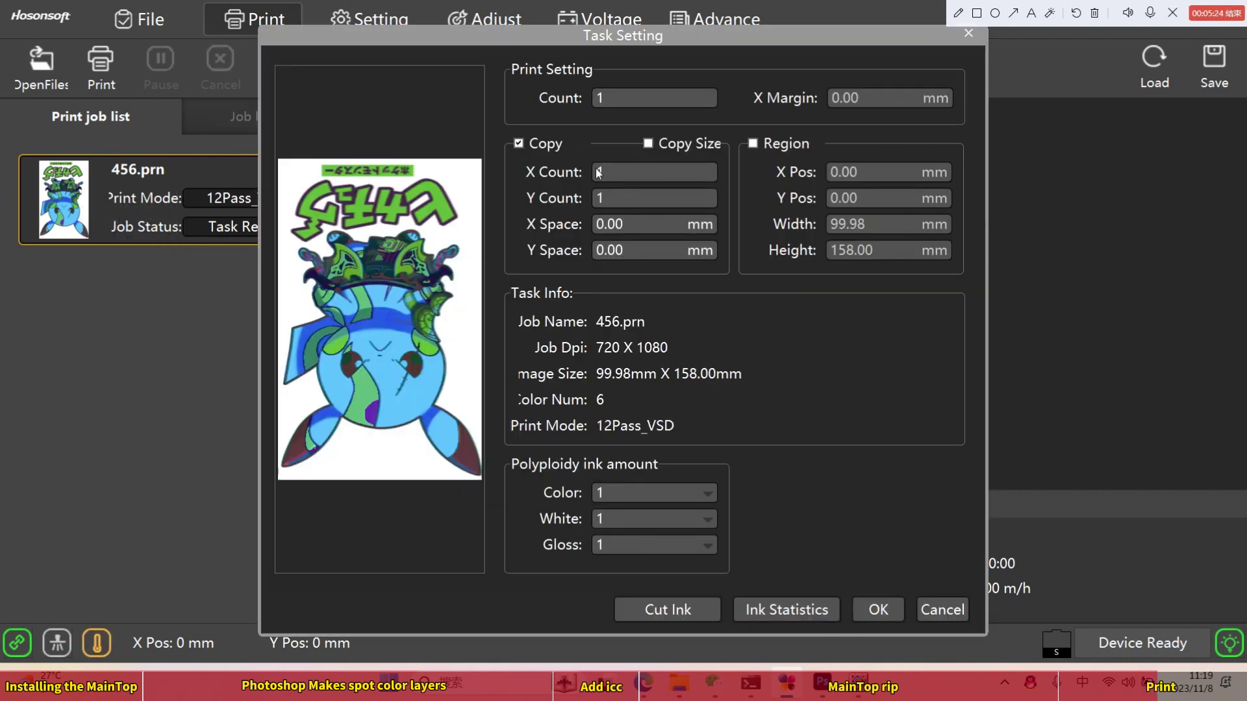
double_click(625, 173)
double_click(610, 197)
double_click(637, 249)
Set the White polyploidy ink amount to 2, accept the task settings and start printing 456.prn
left_click(668, 517)
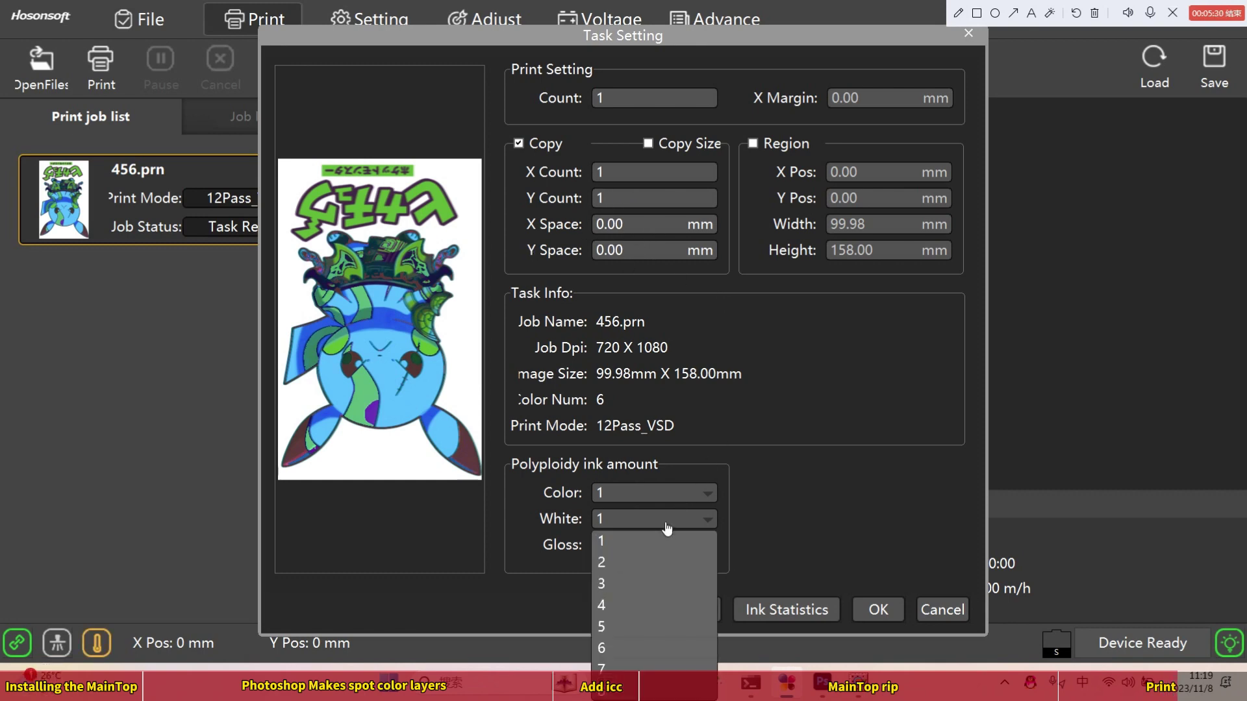
left_click(647, 573)
key("Down")
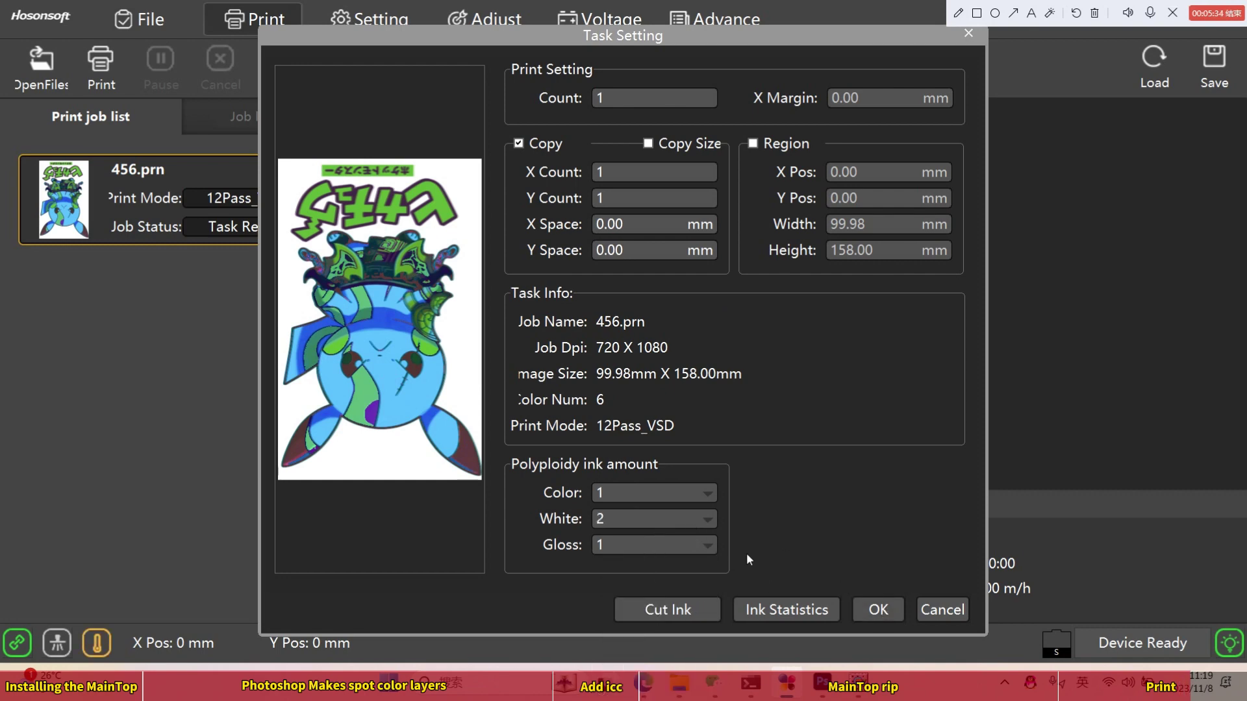
left_click(683, 526)
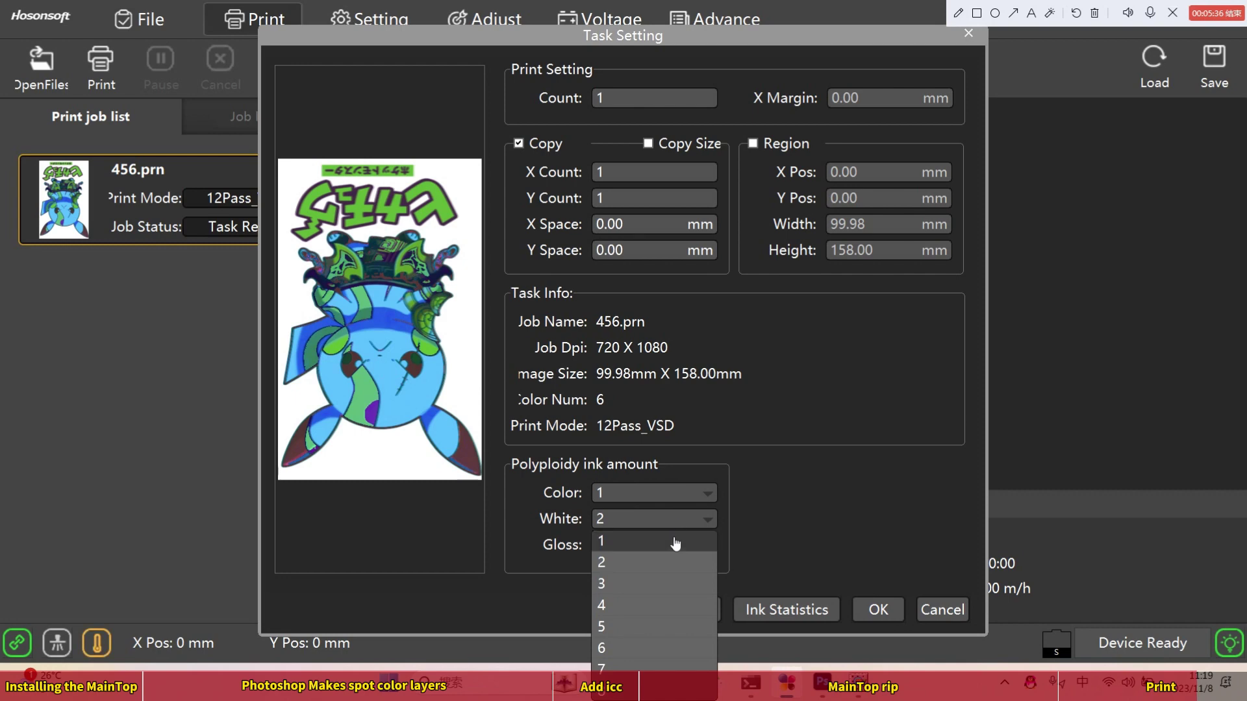
left_click(674, 541)
left_click(690, 520)
left_click(666, 561)
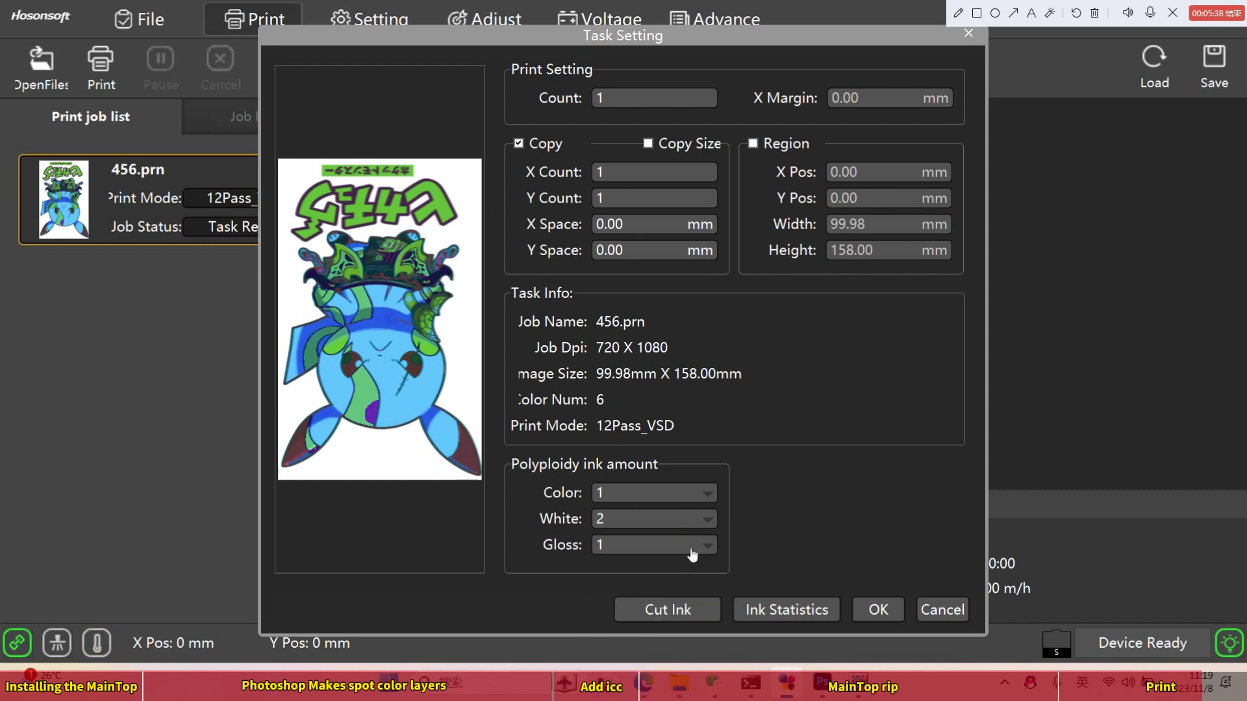
left_click(878, 609)
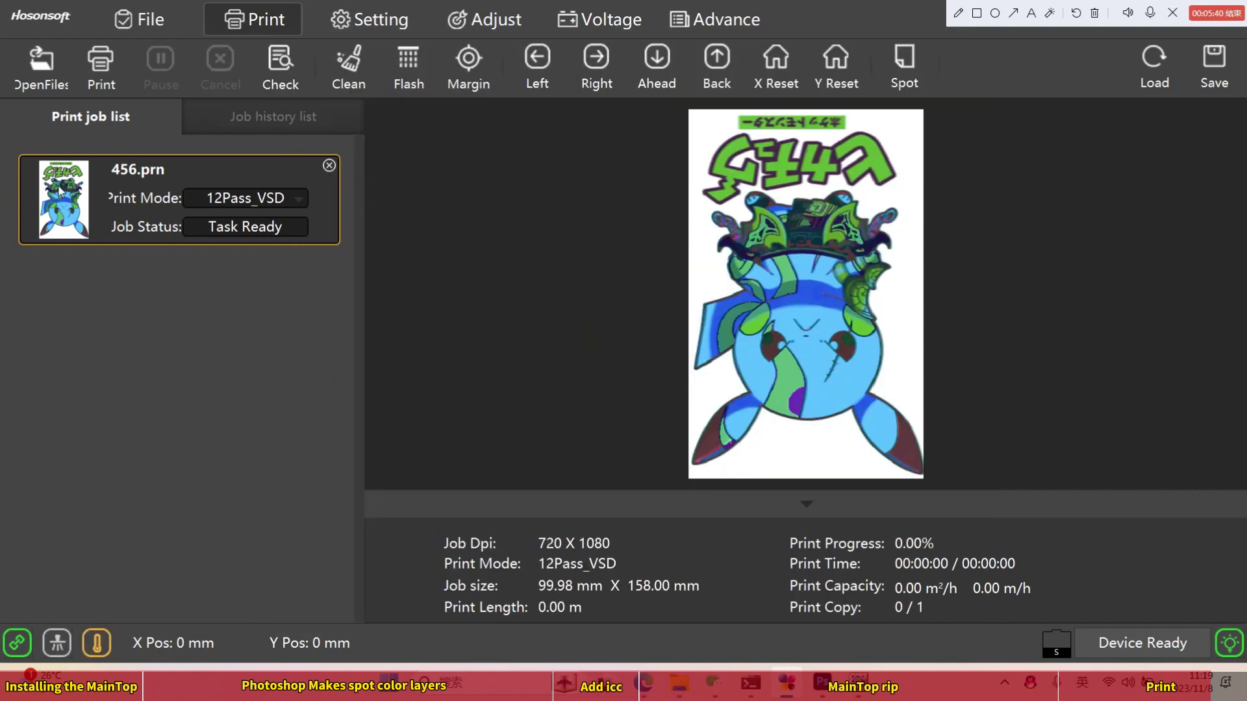
left_click(110, 77)
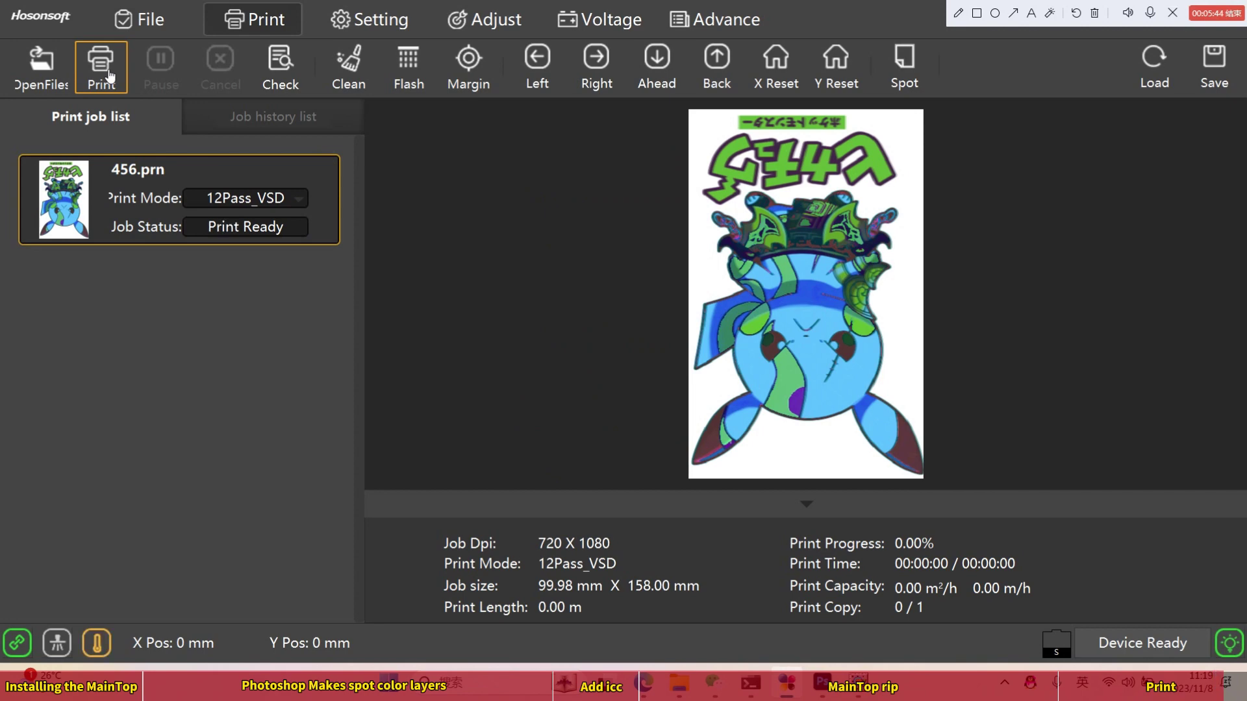